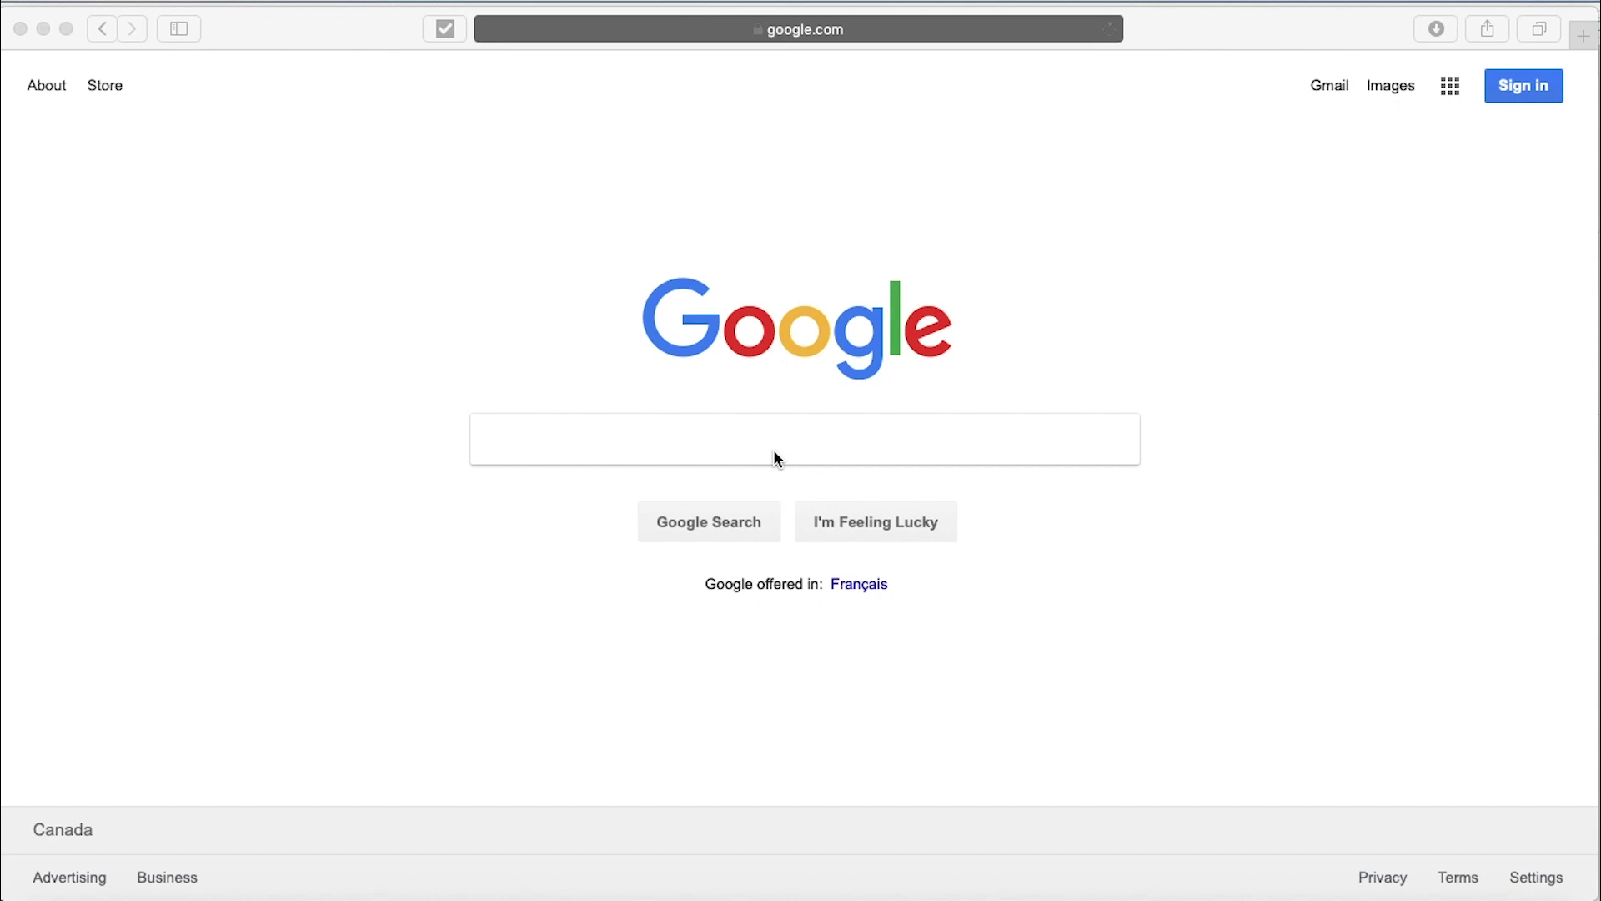
- Search Google for "Nella Larsen Passing" and look through the first page of results
{"action": "left_click", "coordinate": [774, 454]}
{"action": "type", "text": "Nel"}
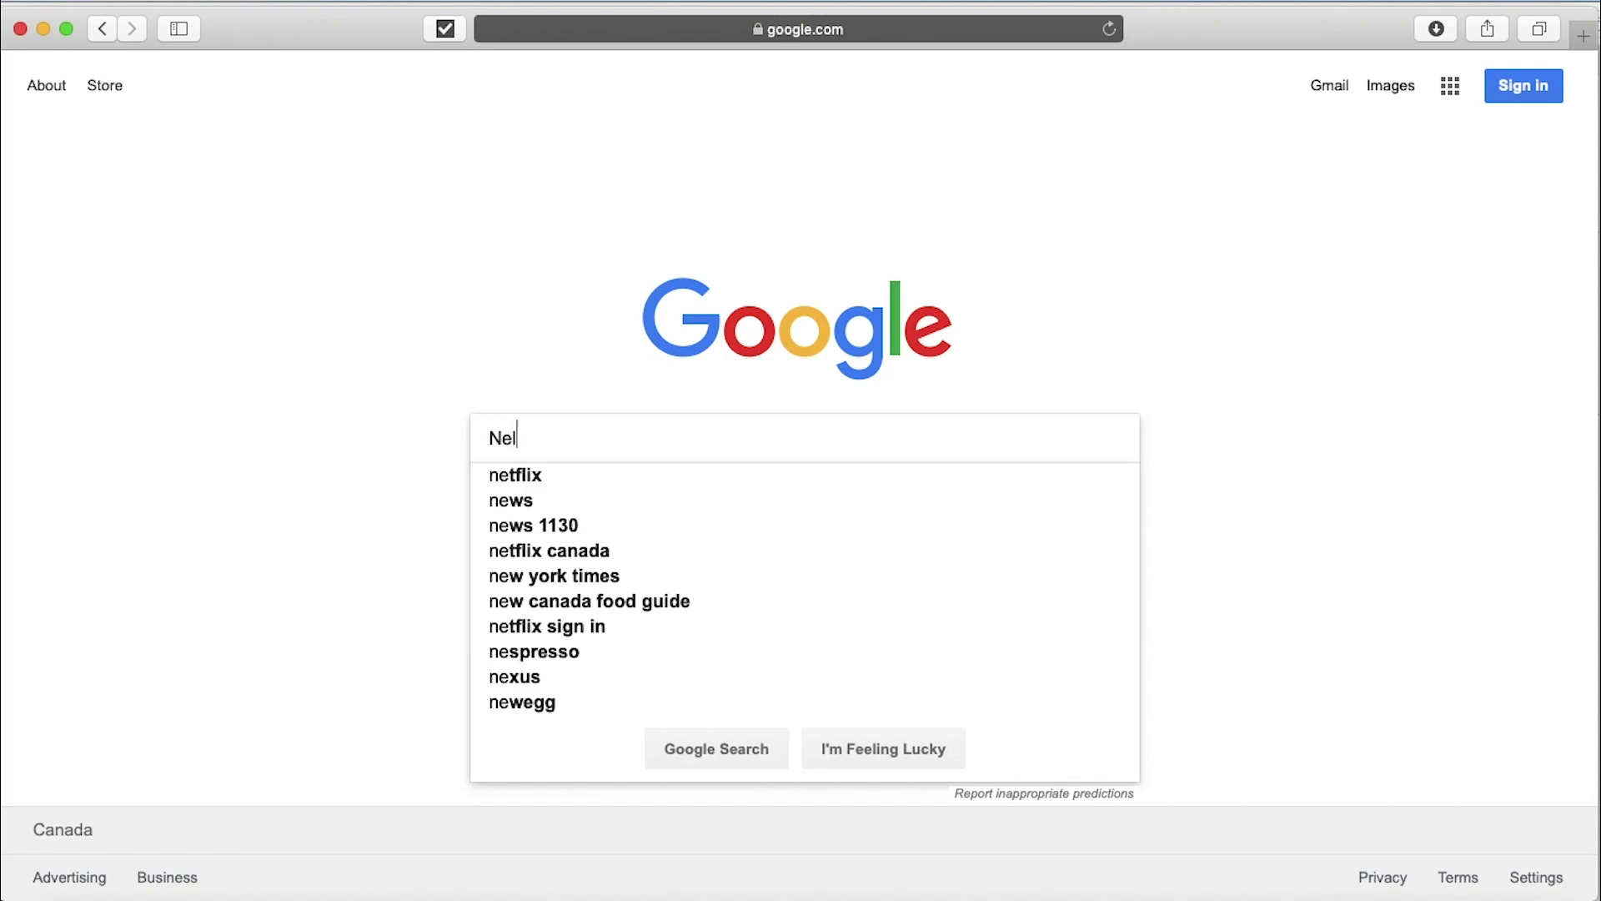
{"action": "type", "text": "la Lar"}
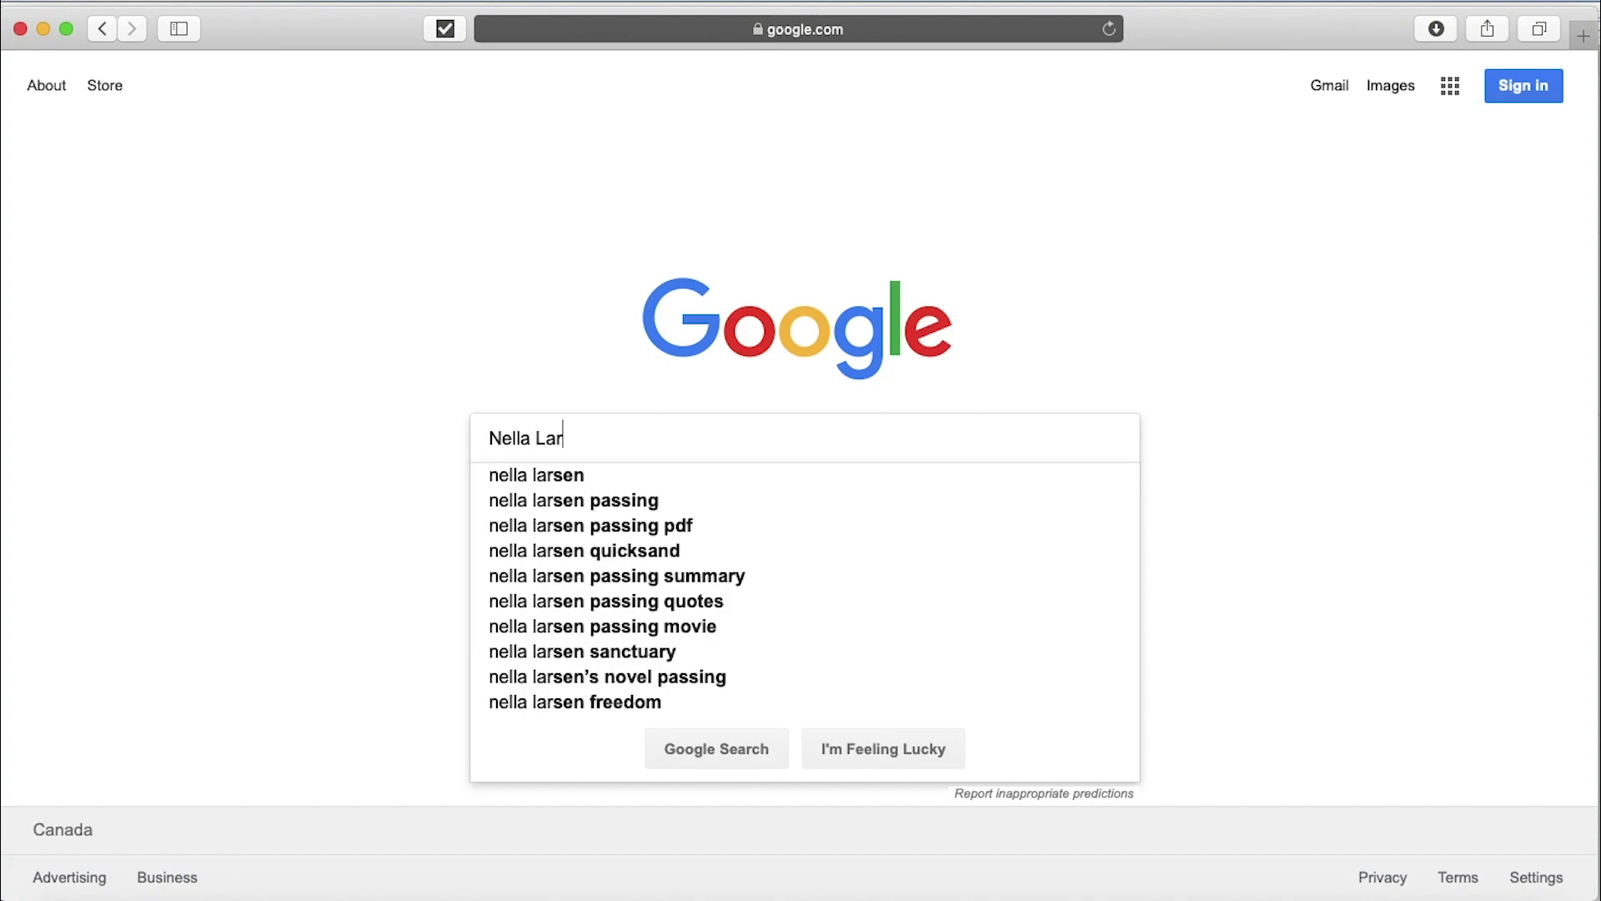
{"action": "type", "text": "sen Passing"}
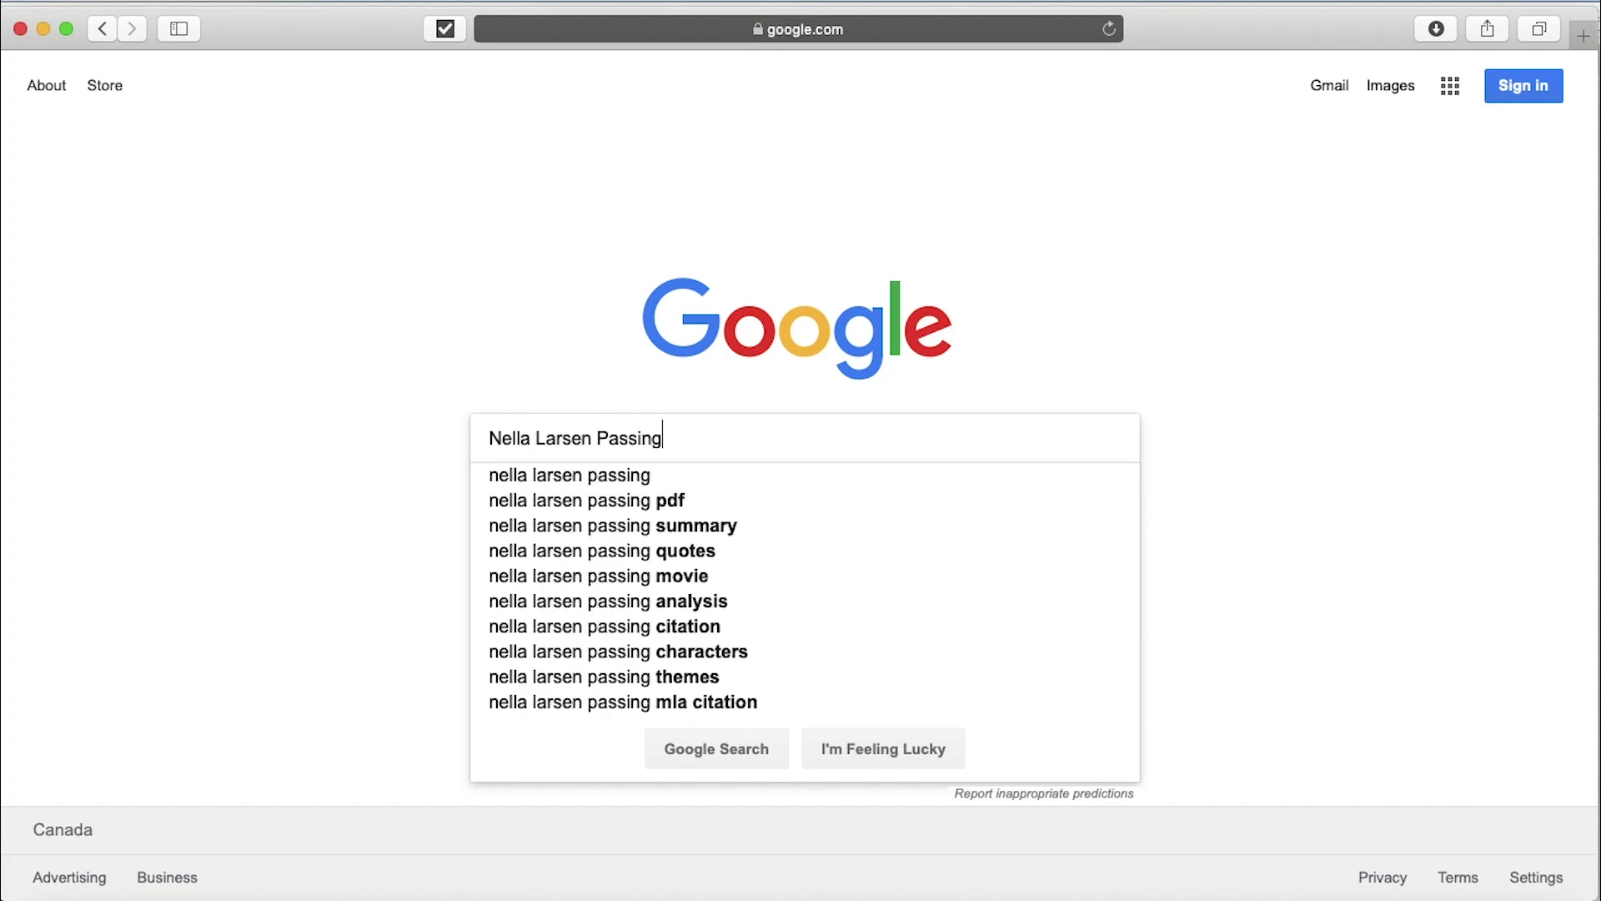
{"action": "key", "text": "Return"}
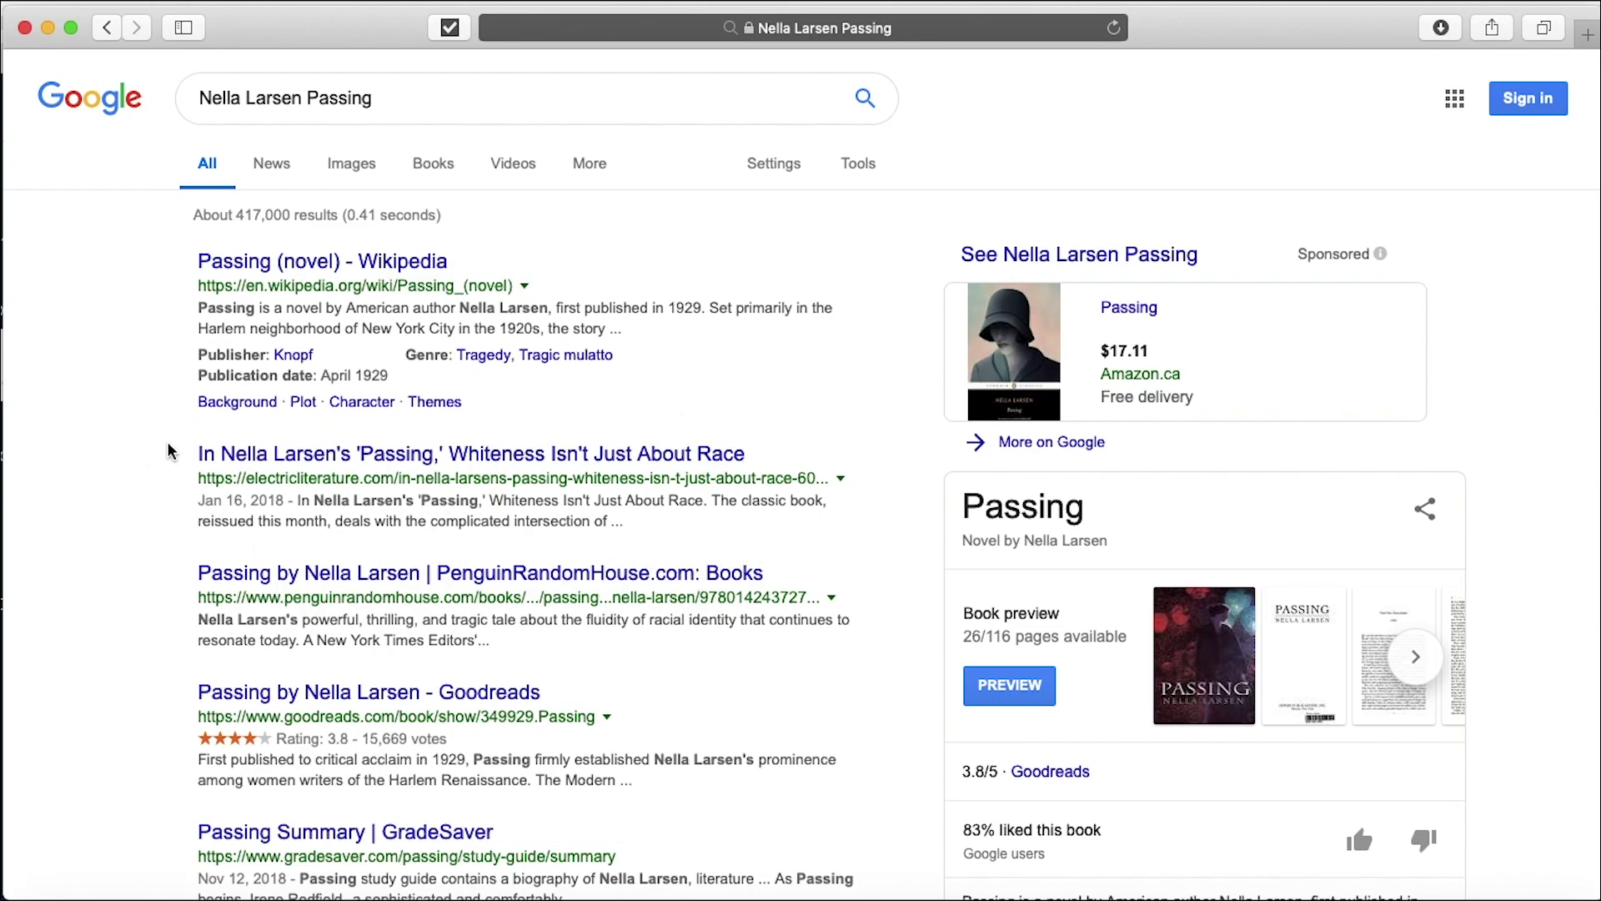
{"action": "scroll", "coordinate": [169, 451], "scroll_direction": "down", "scroll_amount": 4}
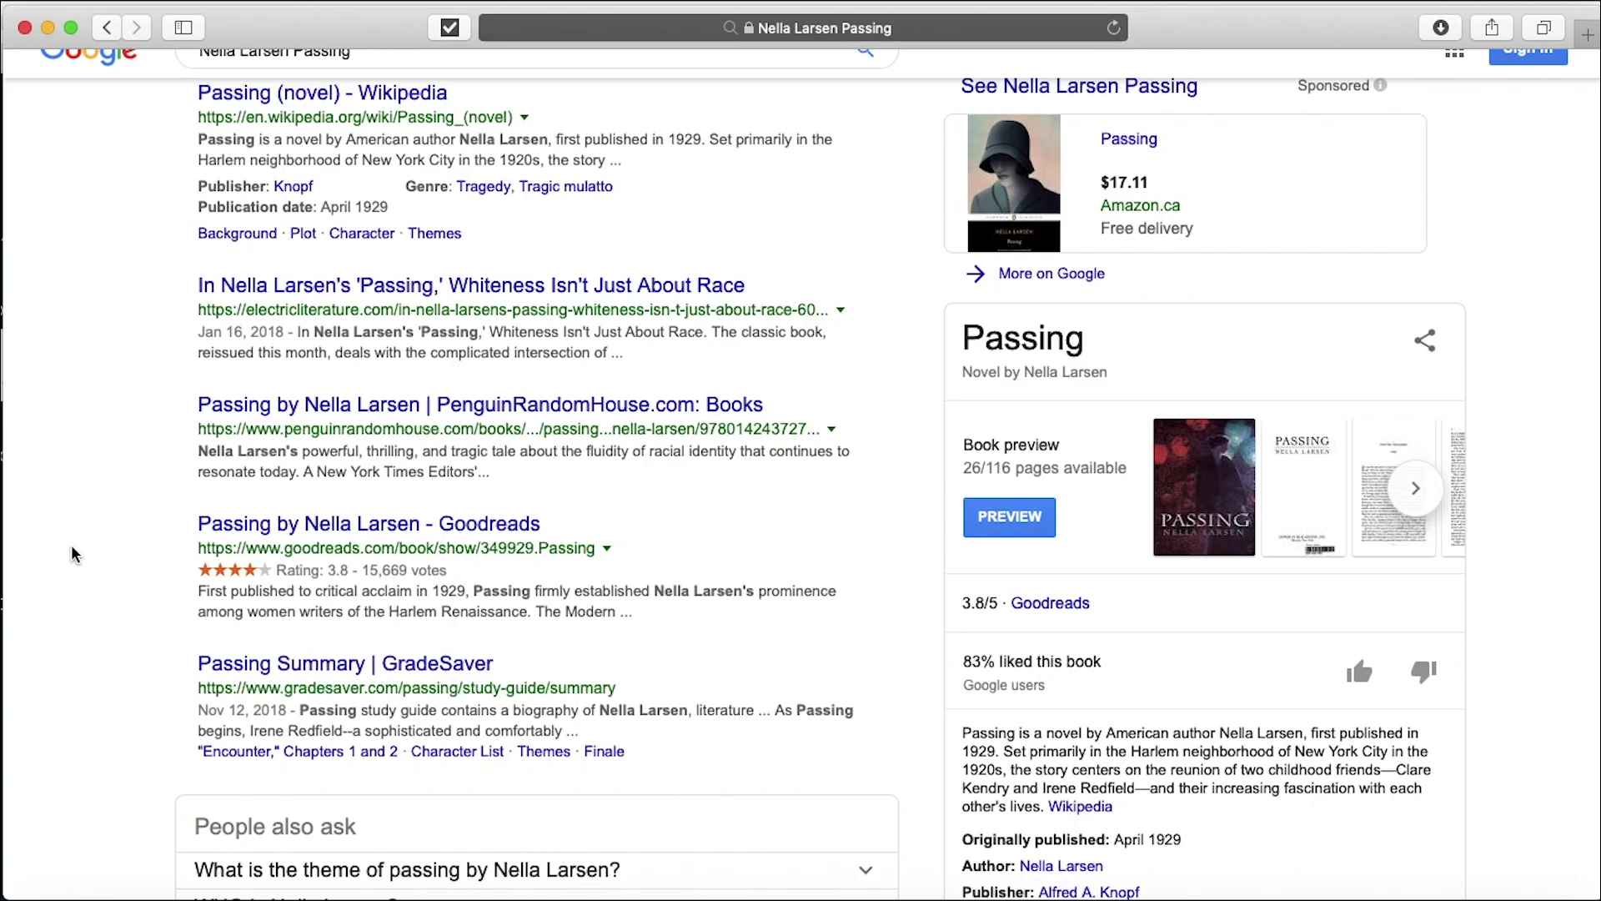
{"action": "scroll", "coordinate": [74, 554], "scroll_direction": "down", "scroll_amount": 1}
{"action": "scroll", "coordinate": [74, 554], "scroll_direction": "up", "scroll_amount": 4}
{"action": "scroll", "coordinate": [73, 554], "scroll_direction": "up", "scroll_amount": 1}
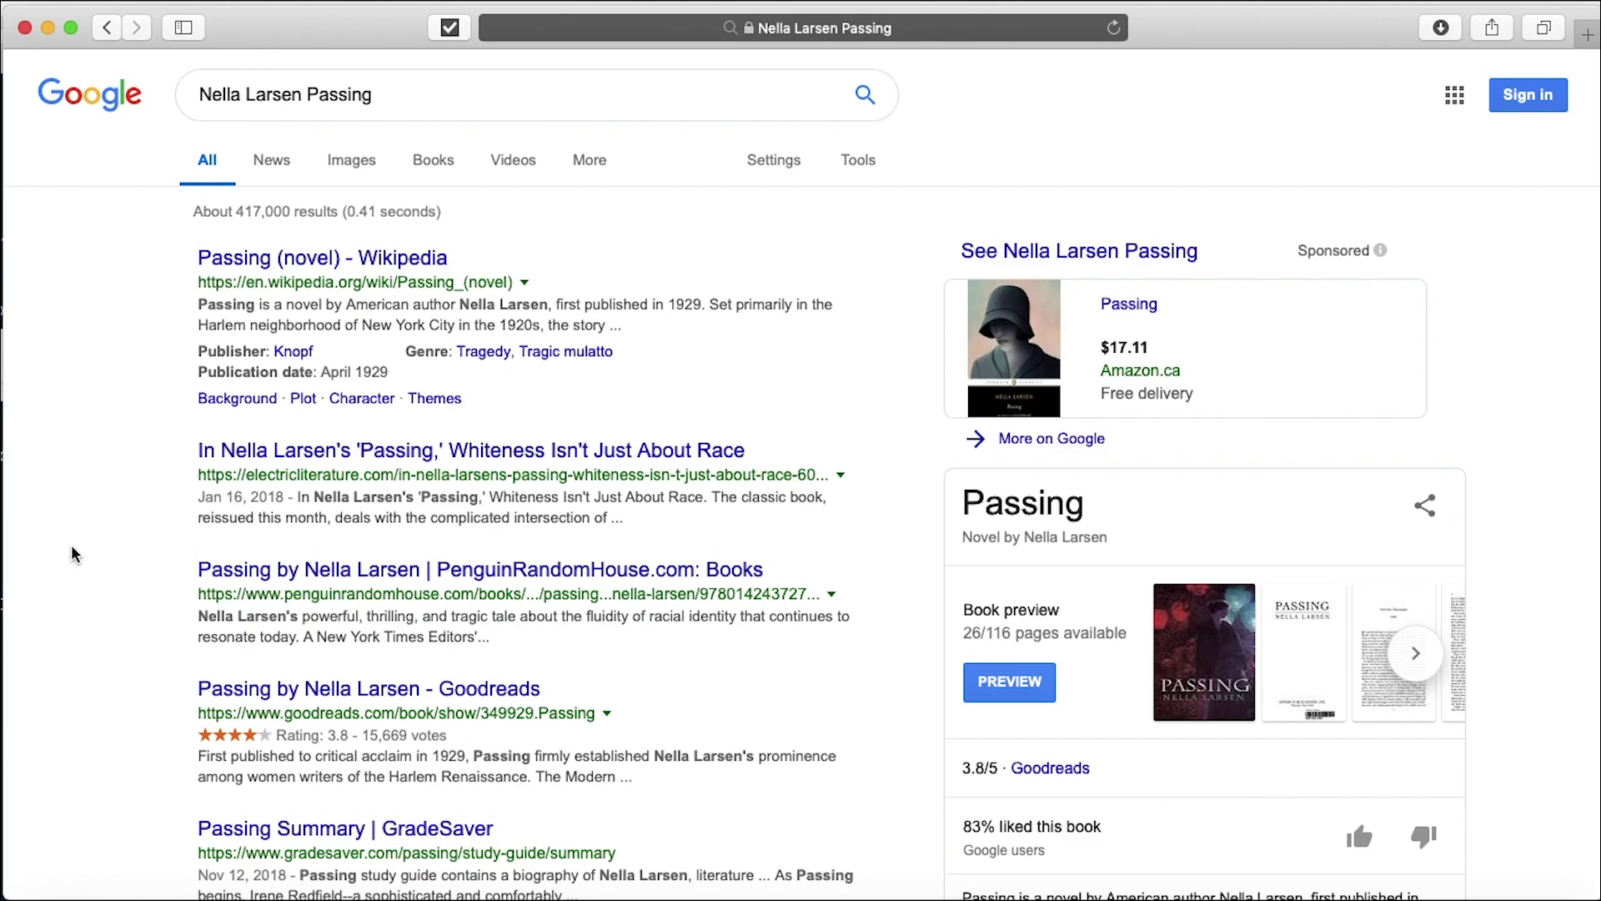
{"action": "scroll", "coordinate": [74, 555], "scroll_direction": "up", "scroll_amount": 1}
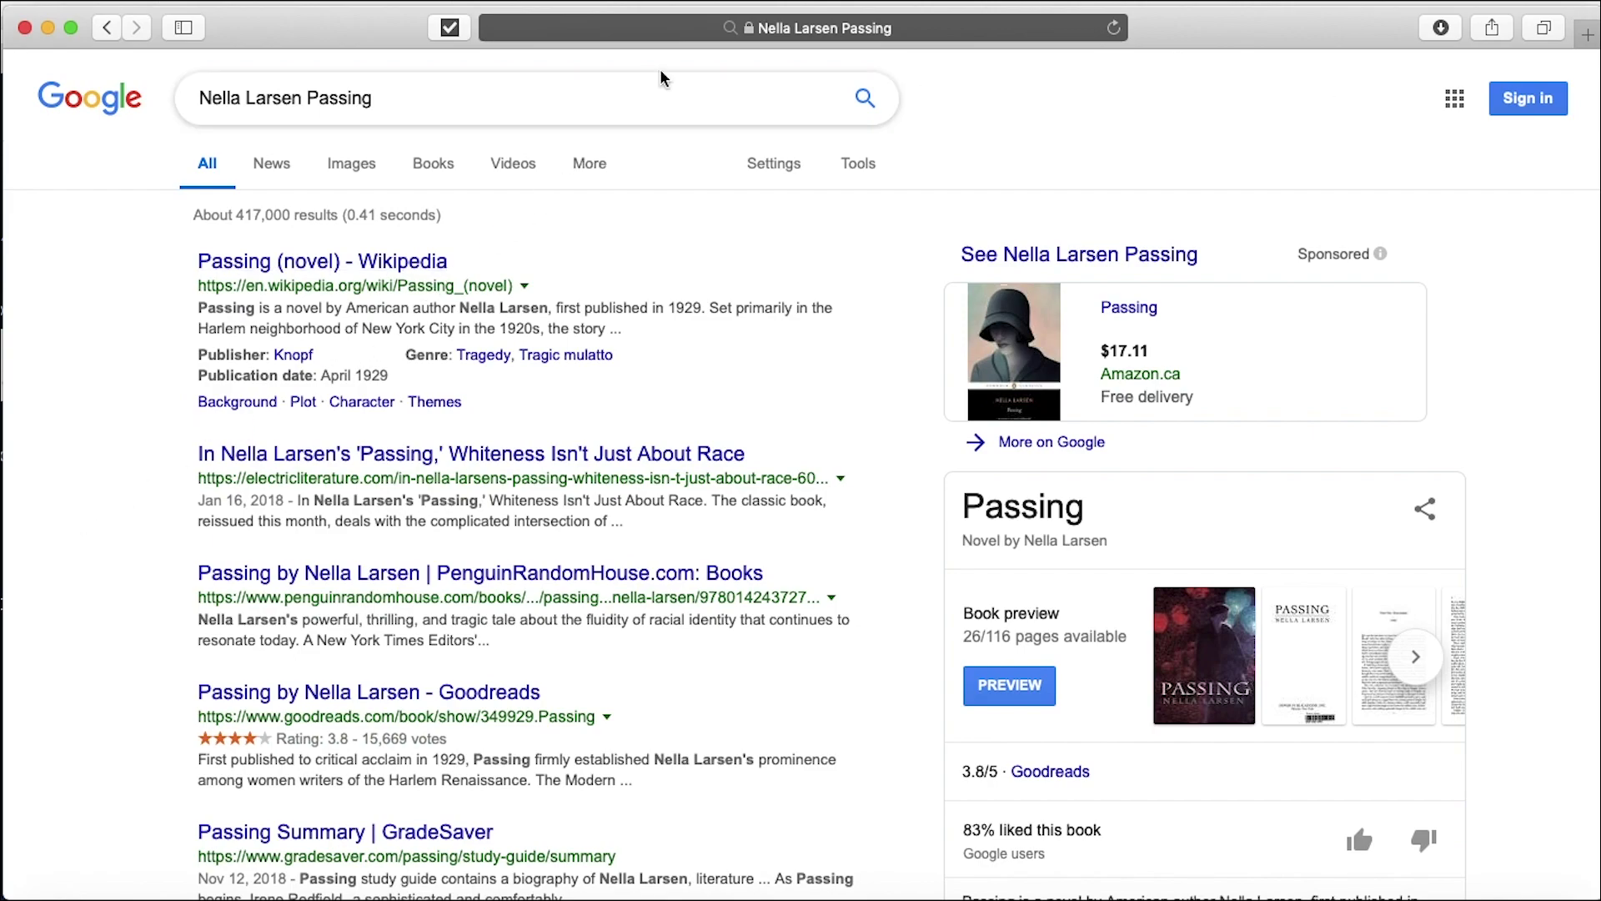
- Go to Google Scholar and search it for "Nella Larsen Passing"
{"action": "left_click", "coordinate": [694, 34]}
{"action": "key", "text": "BackSpace"}
{"action": "type", "text": "scholar."}
{"action": "key", "text": "Return"}
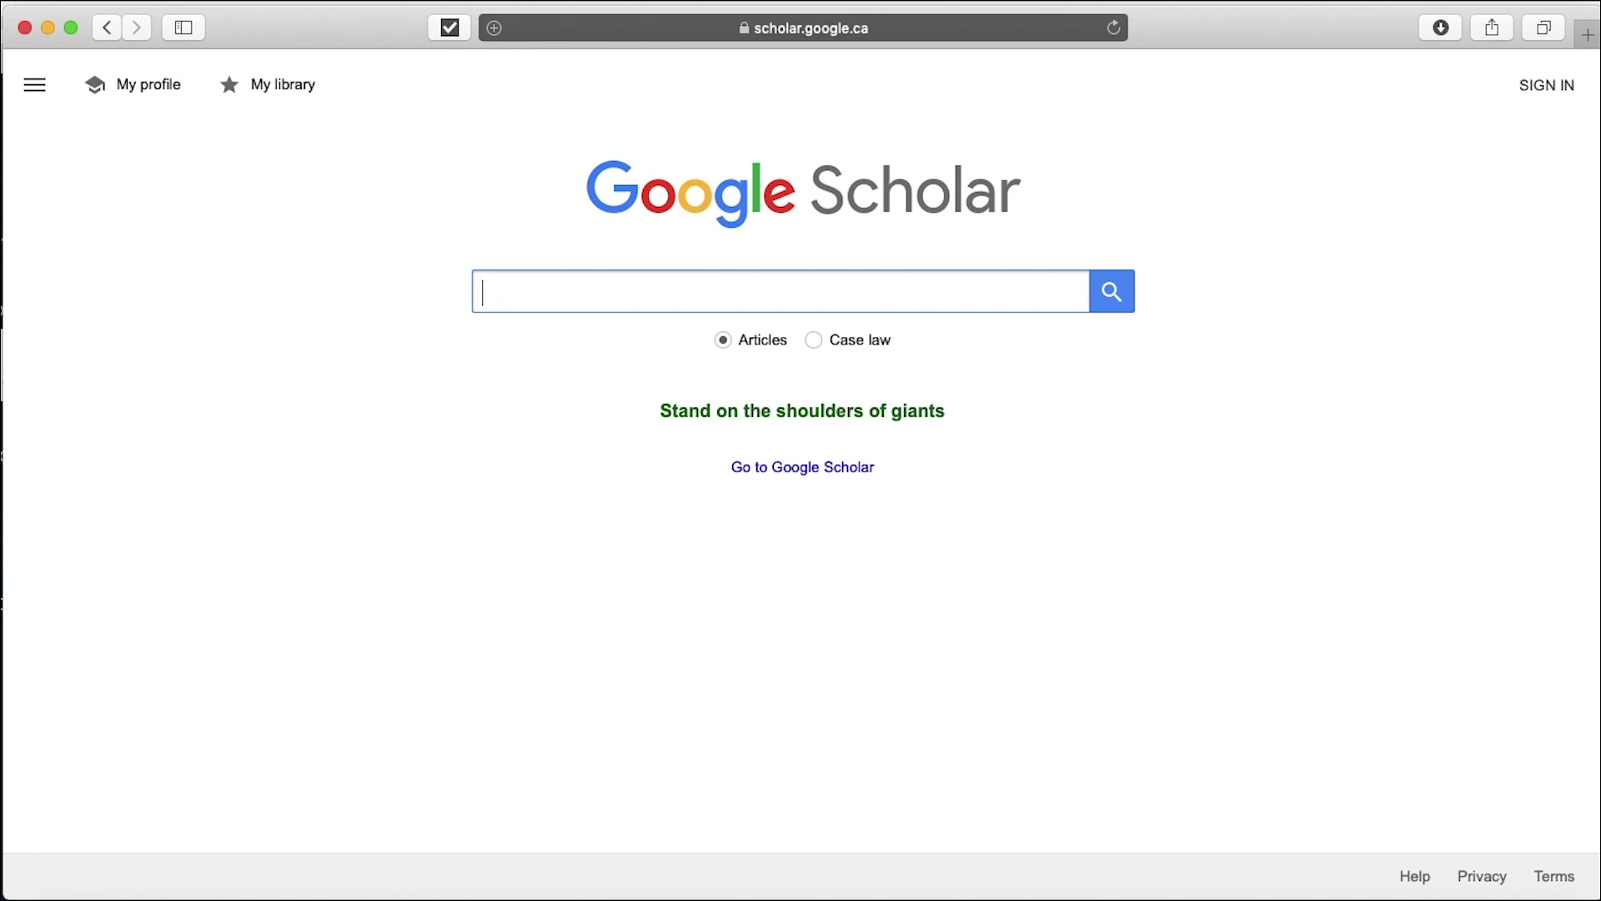
{"action": "type", "text": "Nella Larsen "}
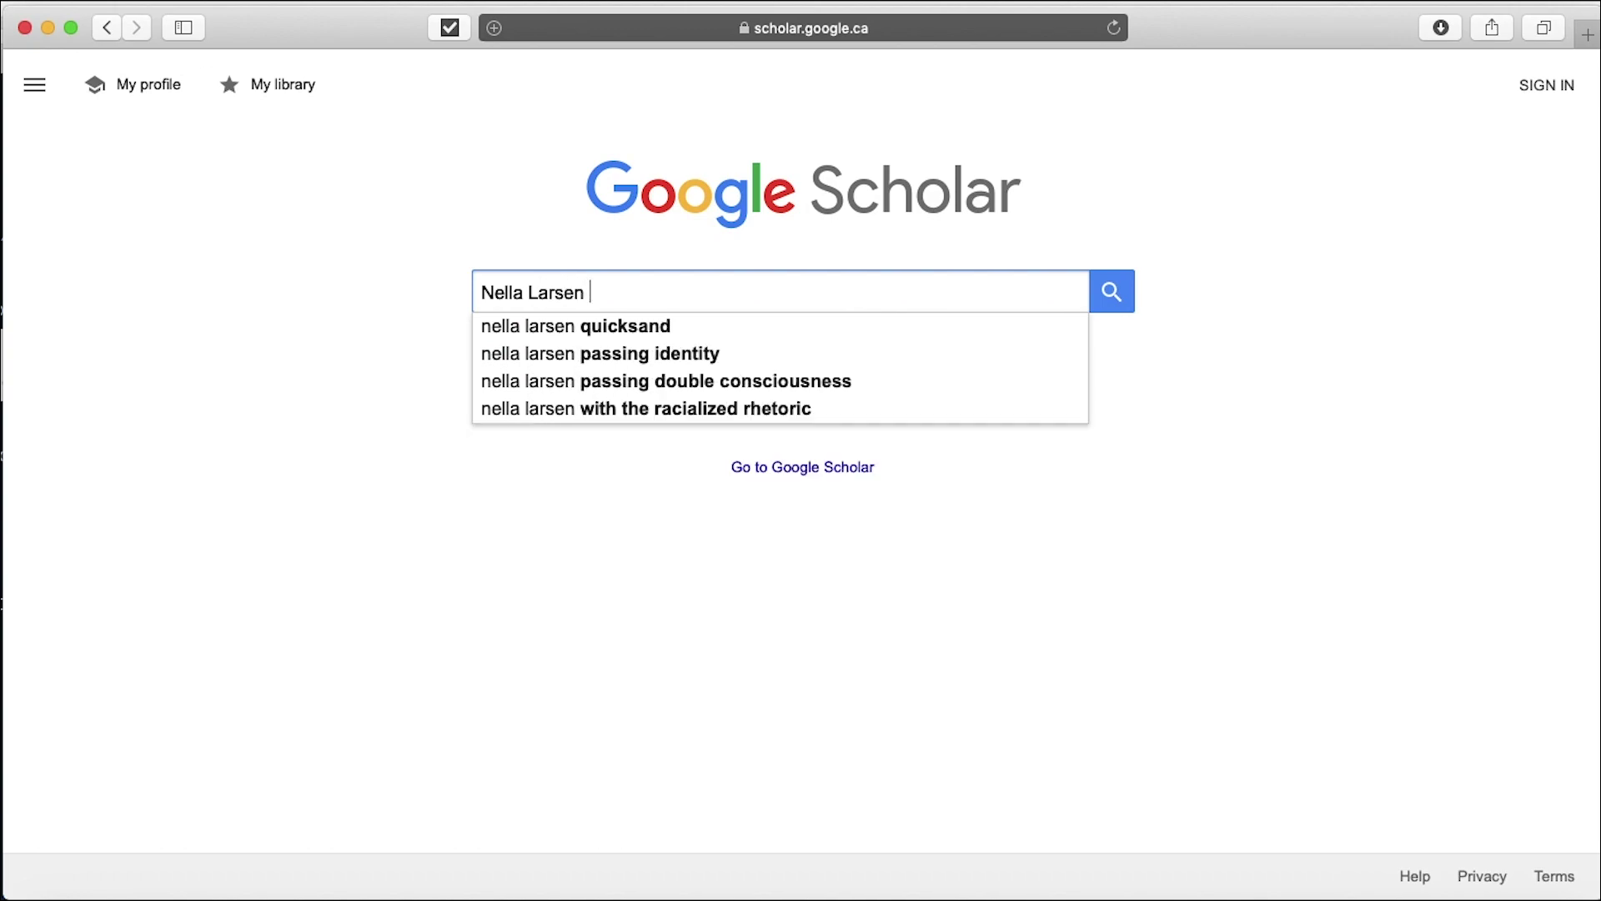
{"action": "type", "text": "Passing"}
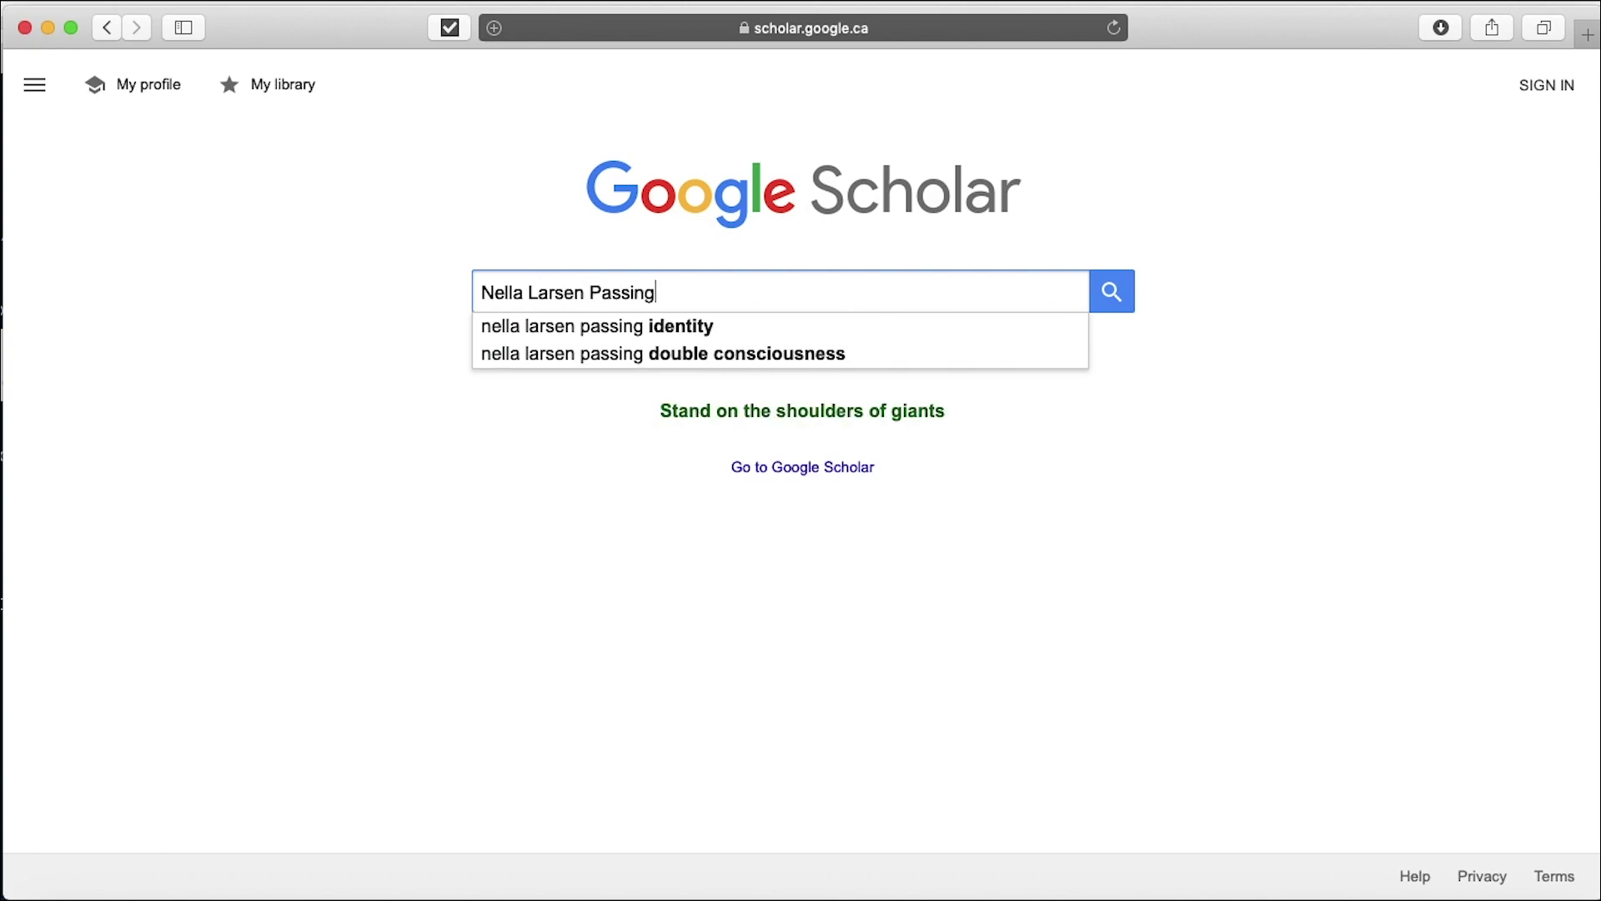
{"action": "key", "text": "Return"}
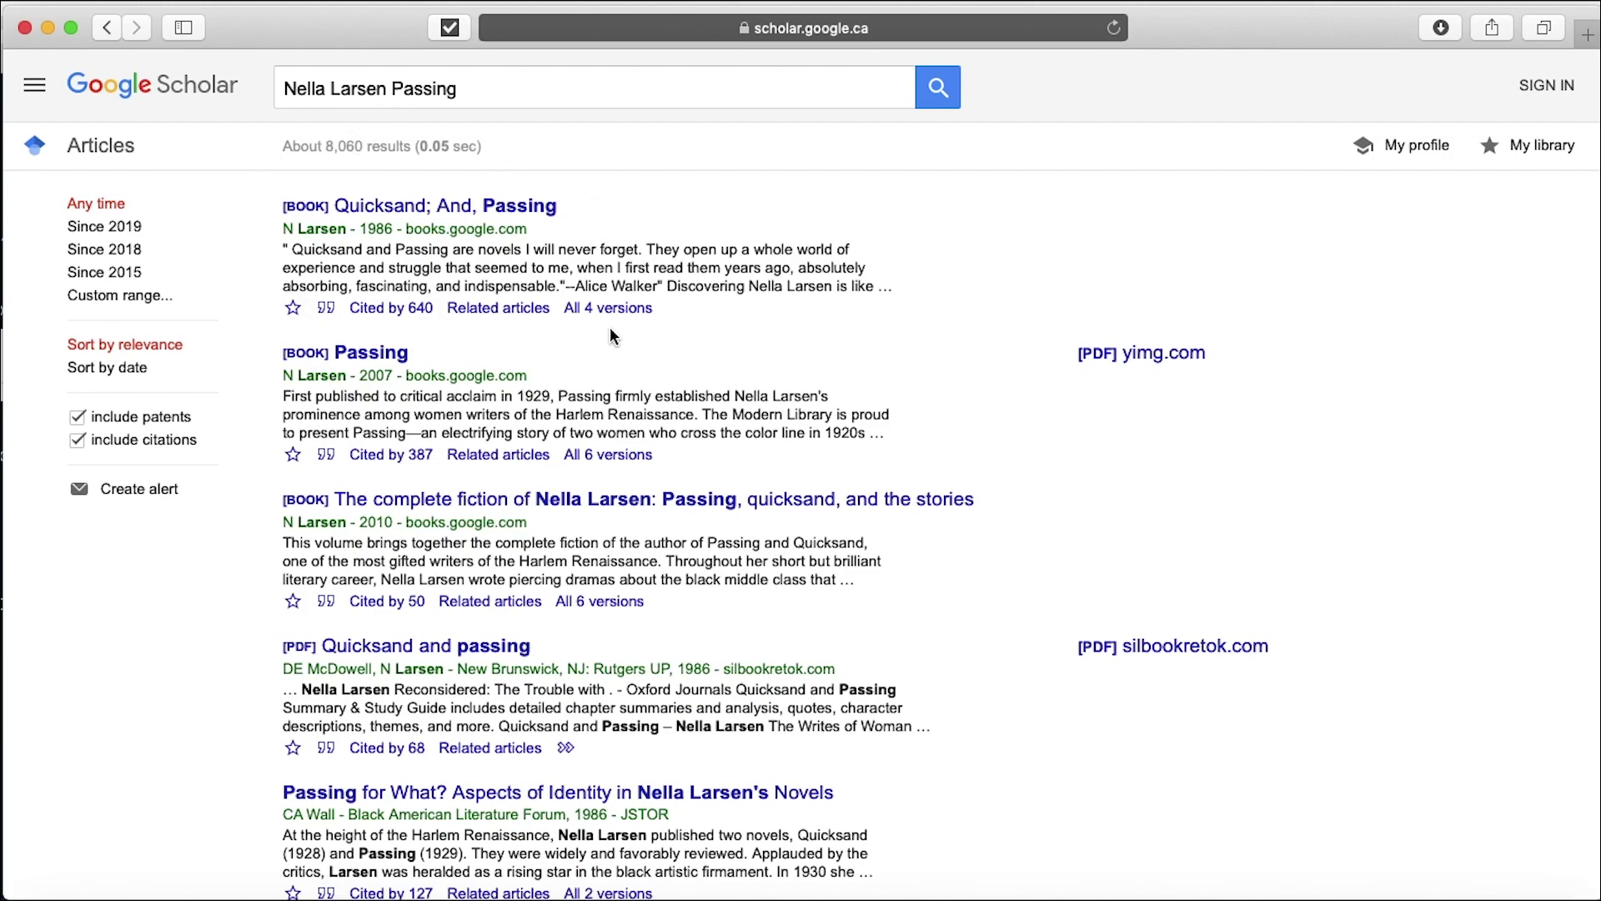
- Open the Scholar result "Passing for What? Aspects of Identity in Nella Larsen's Novels" and examine its JSTOR preview and access options
{"action": "scroll", "coordinate": [292, 348], "scroll_direction": "down", "scroll_amount": 3}
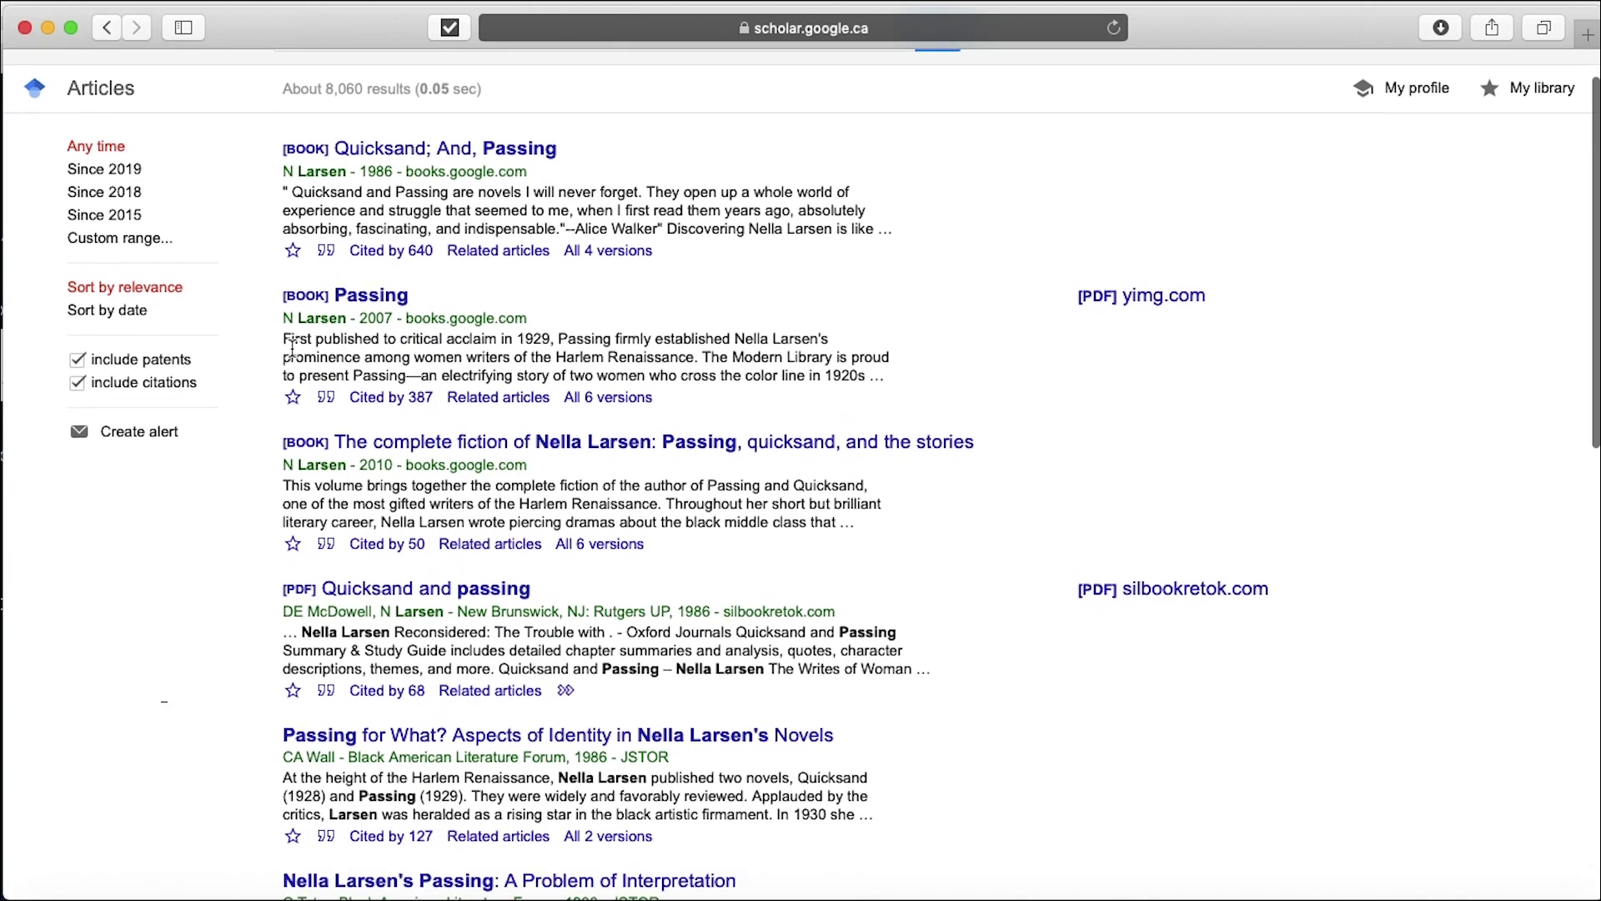
{"action": "scroll", "coordinate": [292, 348], "scroll_direction": "down", "scroll_amount": 2}
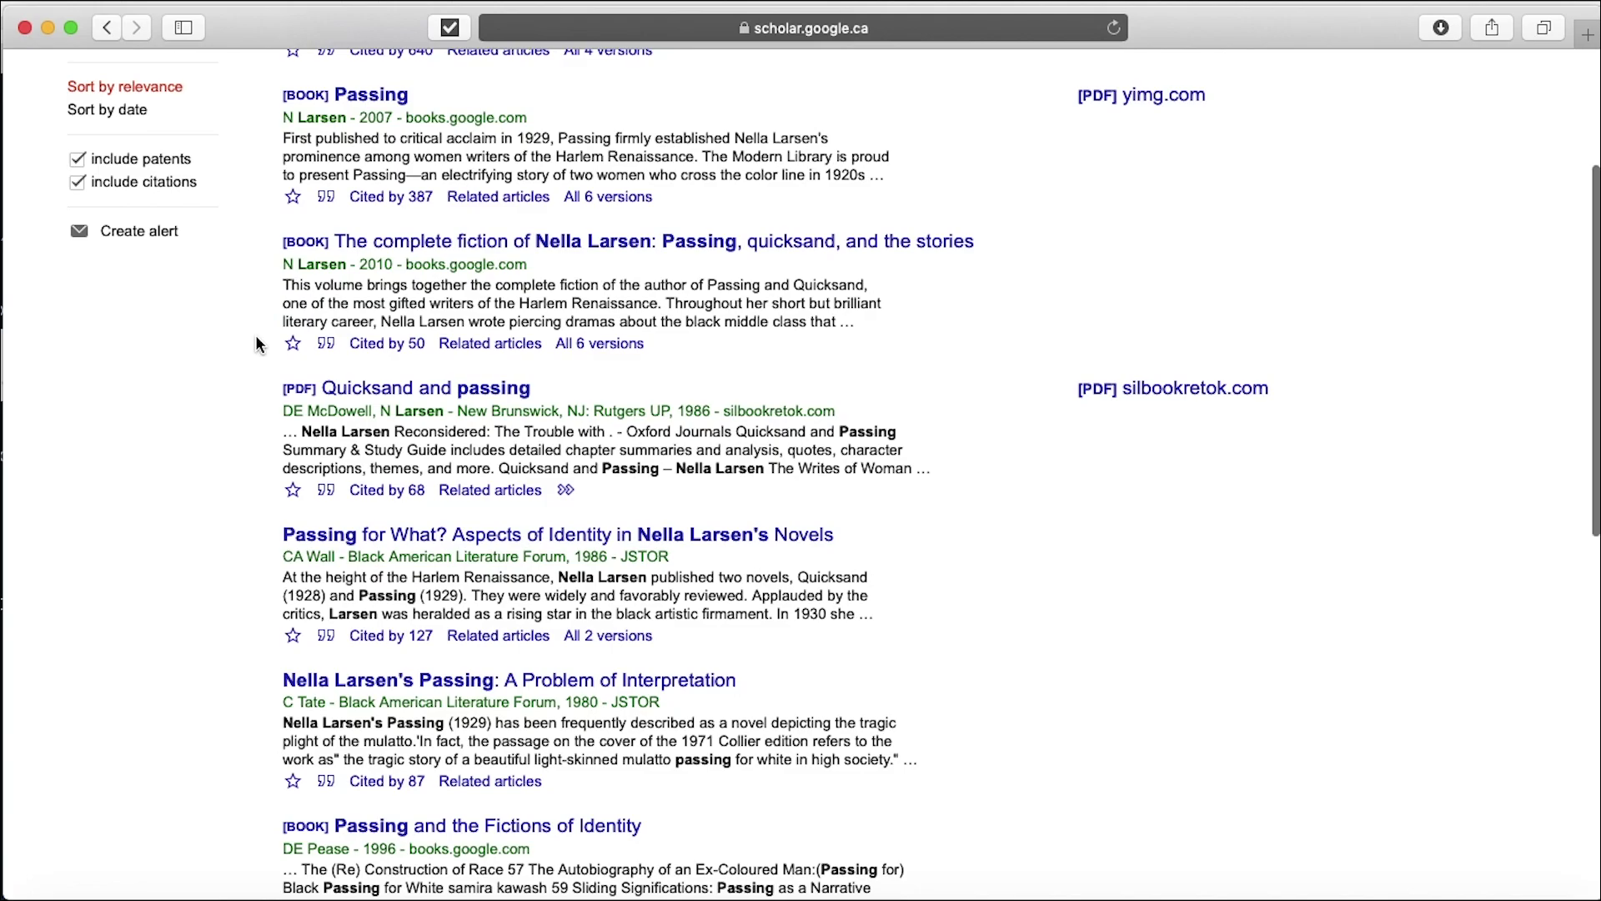
{"action": "scroll", "coordinate": [255, 342], "scroll_direction": "down", "scroll_amount": 1}
{"action": "scroll", "coordinate": [256, 338], "scroll_direction": "down", "scroll_amount": 3}
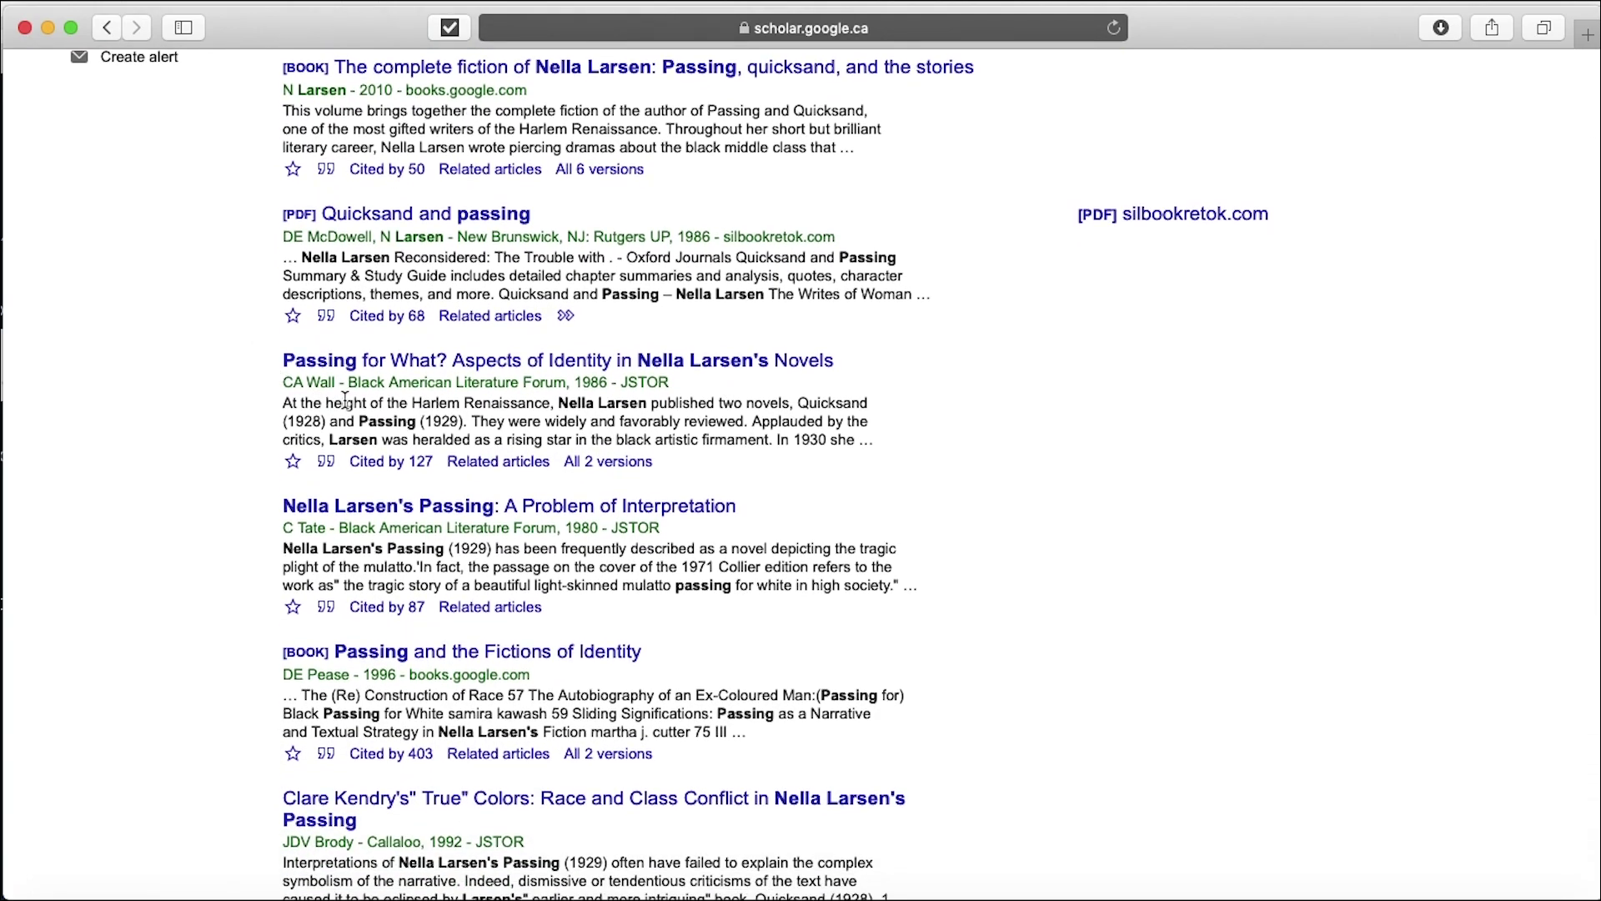
{"action": "left_click", "coordinate": [548, 361]}
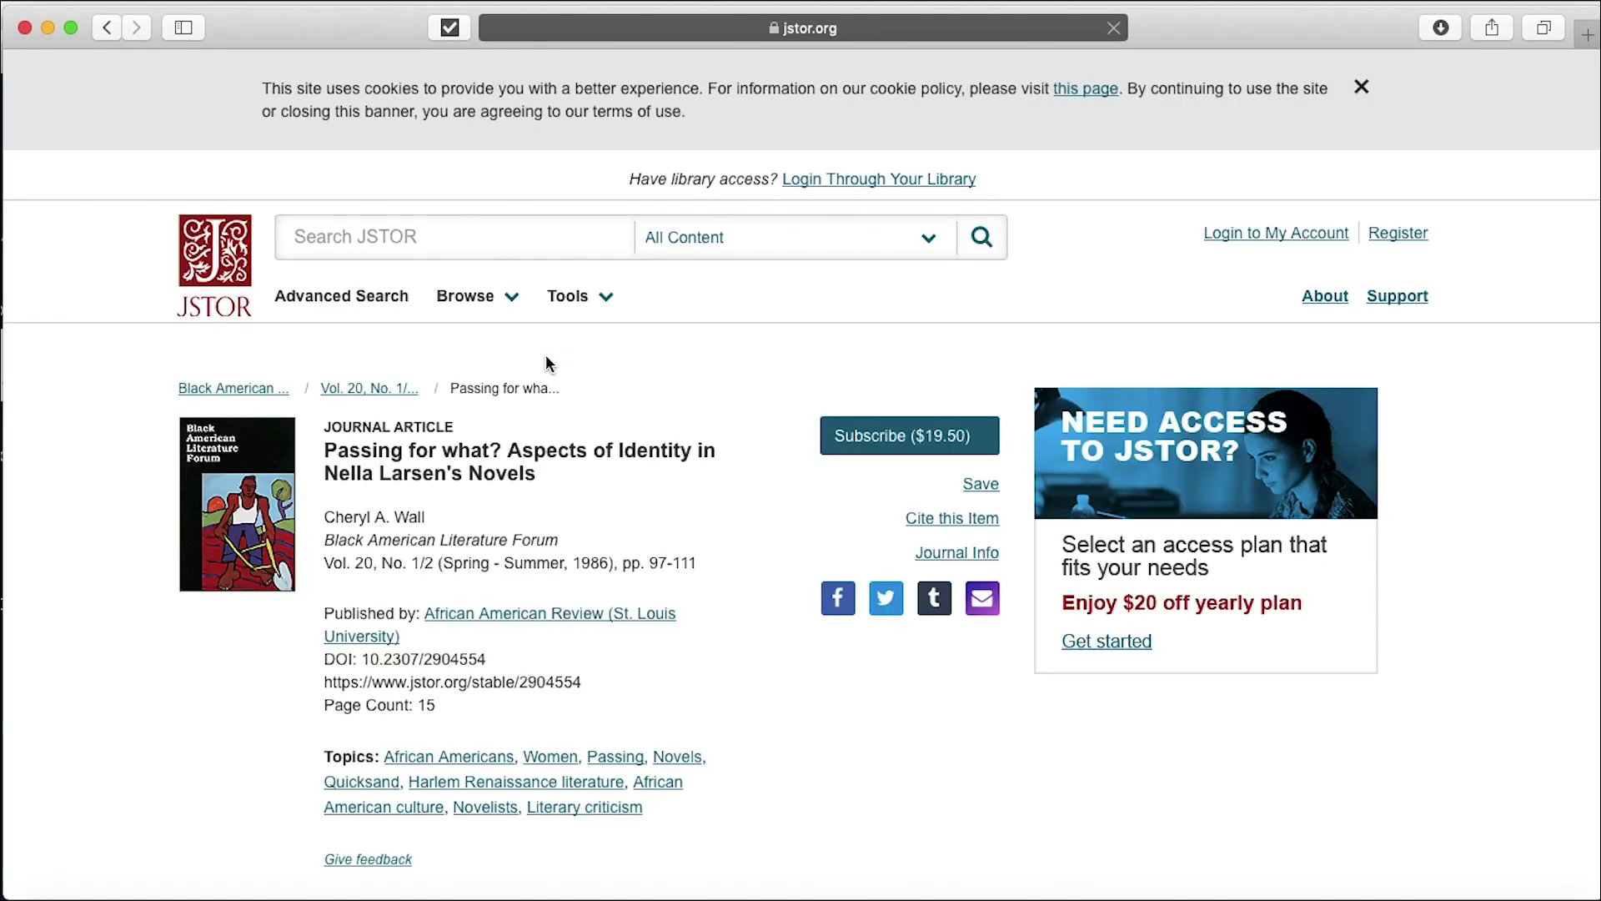
{"action": "scroll", "coordinate": [551, 364], "scroll_direction": "down", "scroll_amount": 2}
{"action": "scroll", "coordinate": [548, 362], "scroll_direction": "down", "scroll_amount": 8}
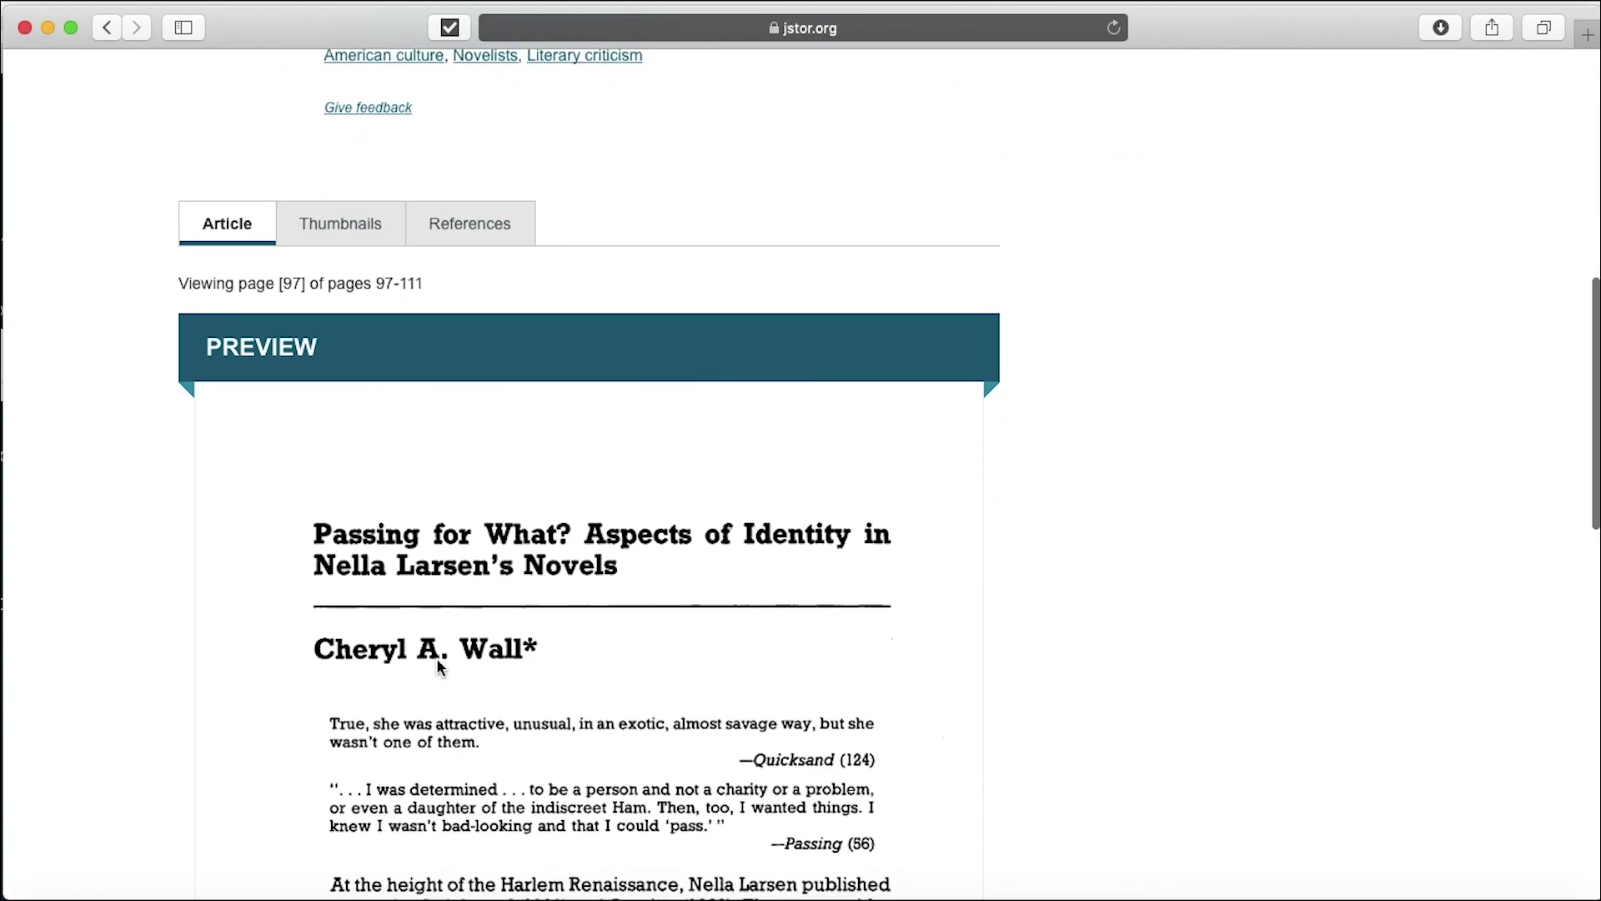
{"action": "scroll", "coordinate": [439, 667], "scroll_direction": "down", "scroll_amount": 5}
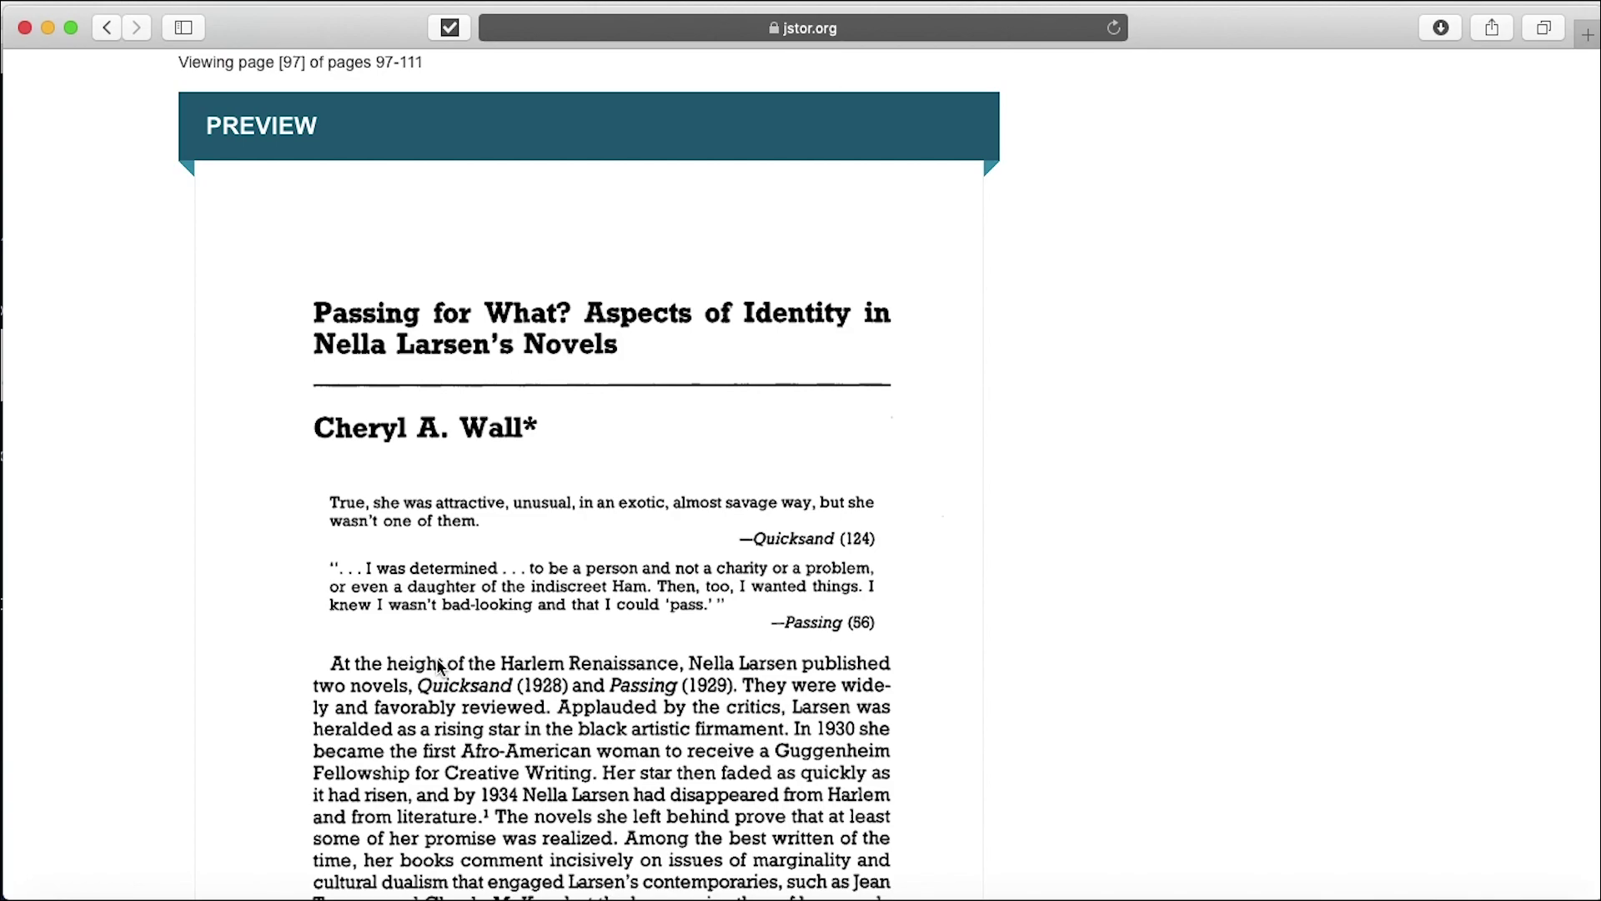
{"action": "scroll", "coordinate": [438, 665], "scroll_direction": "up", "scroll_amount": 6}
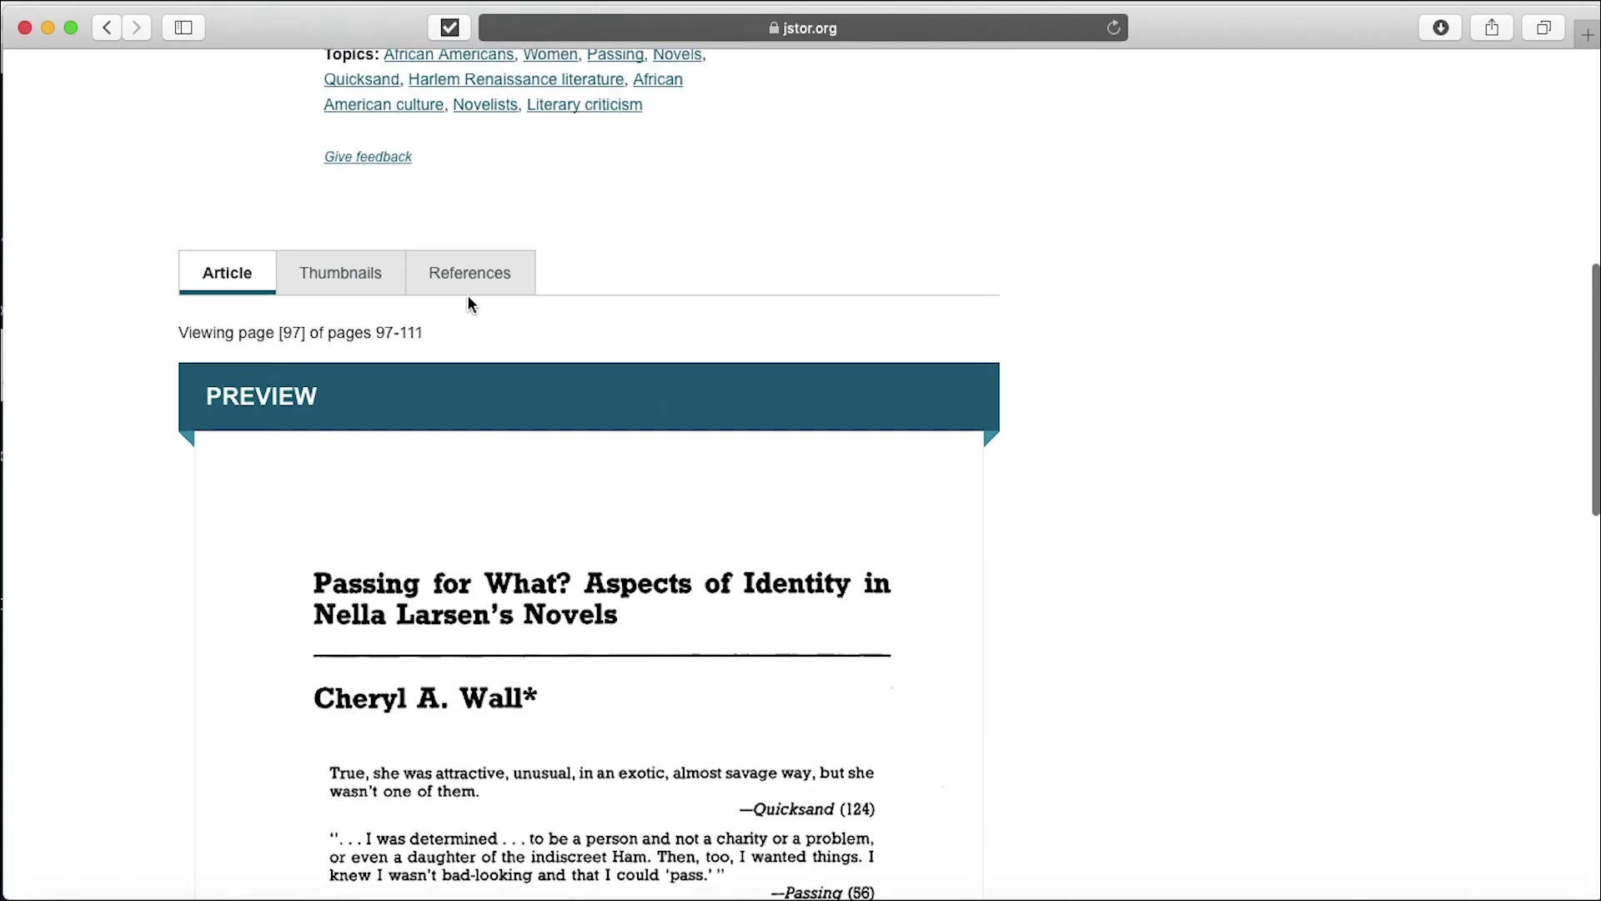
{"action": "scroll", "coordinate": [467, 302], "scroll_direction": "up", "scroll_amount": 5}
{"action": "scroll", "coordinate": [468, 296], "scroll_direction": "up", "scroll_amount": 8}
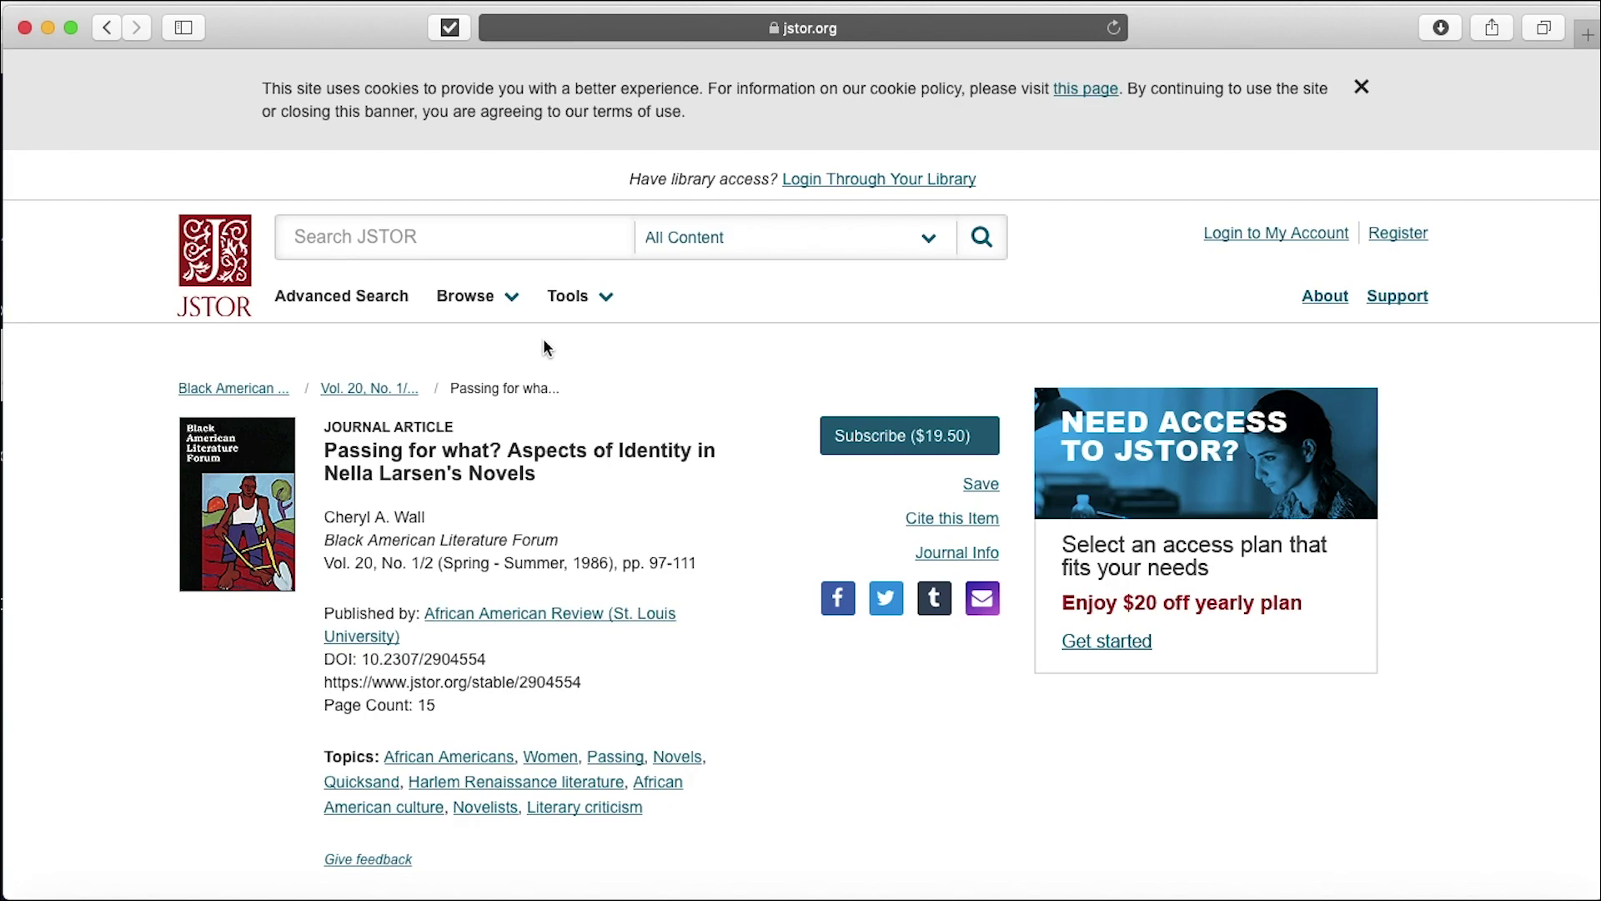
- Go to the University of British Columbia Library home page at library.ubc.ca
{"action": "left_click", "coordinate": [877, 28]}
{"action": "type", "text": "libra"}
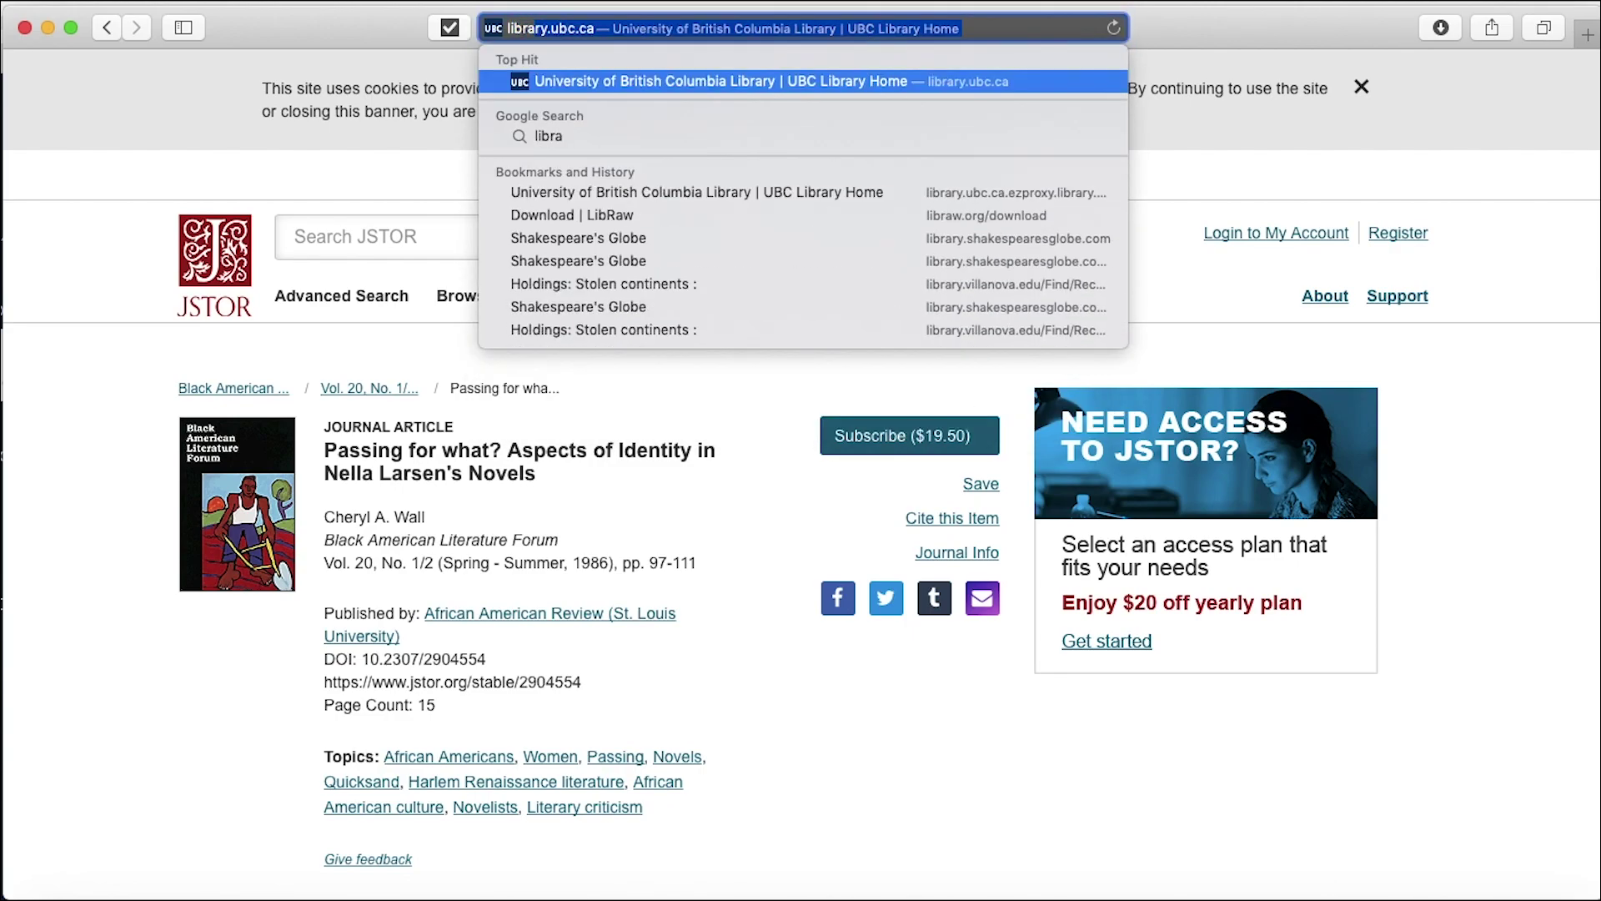
{"action": "key", "text": "Return"}
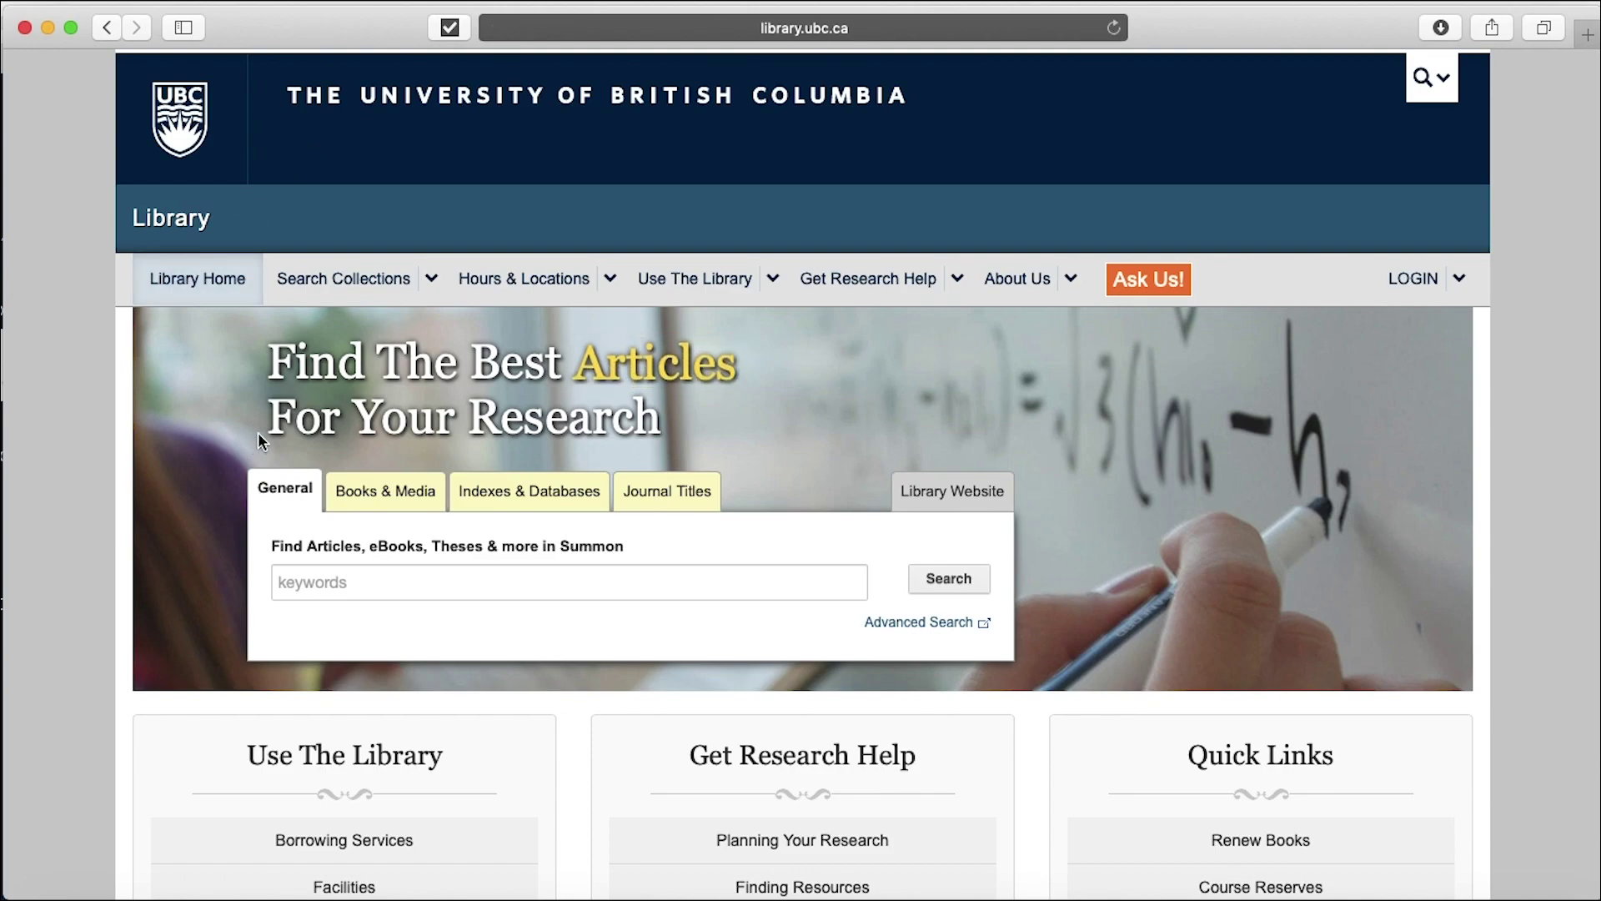
- Search the library's indexes and databases for "MLA" and open the MLA International Bibliography
{"action": "scroll", "coordinate": [515, 406], "scroll_direction": "down", "scroll_amount": 5}
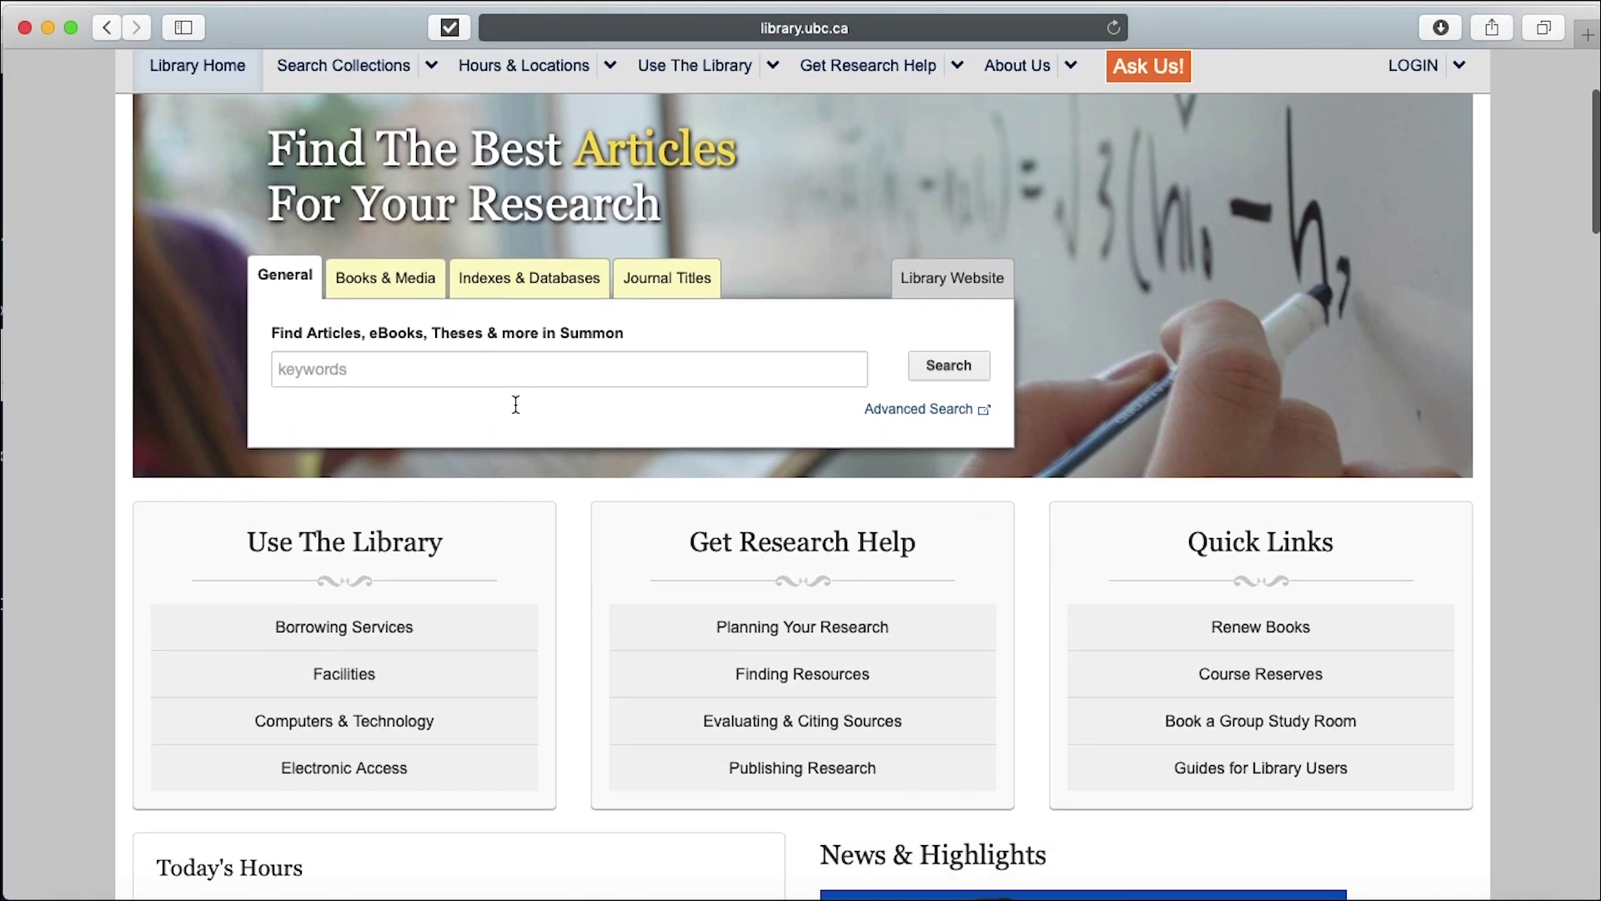
{"action": "left_click", "coordinate": [541, 294]}
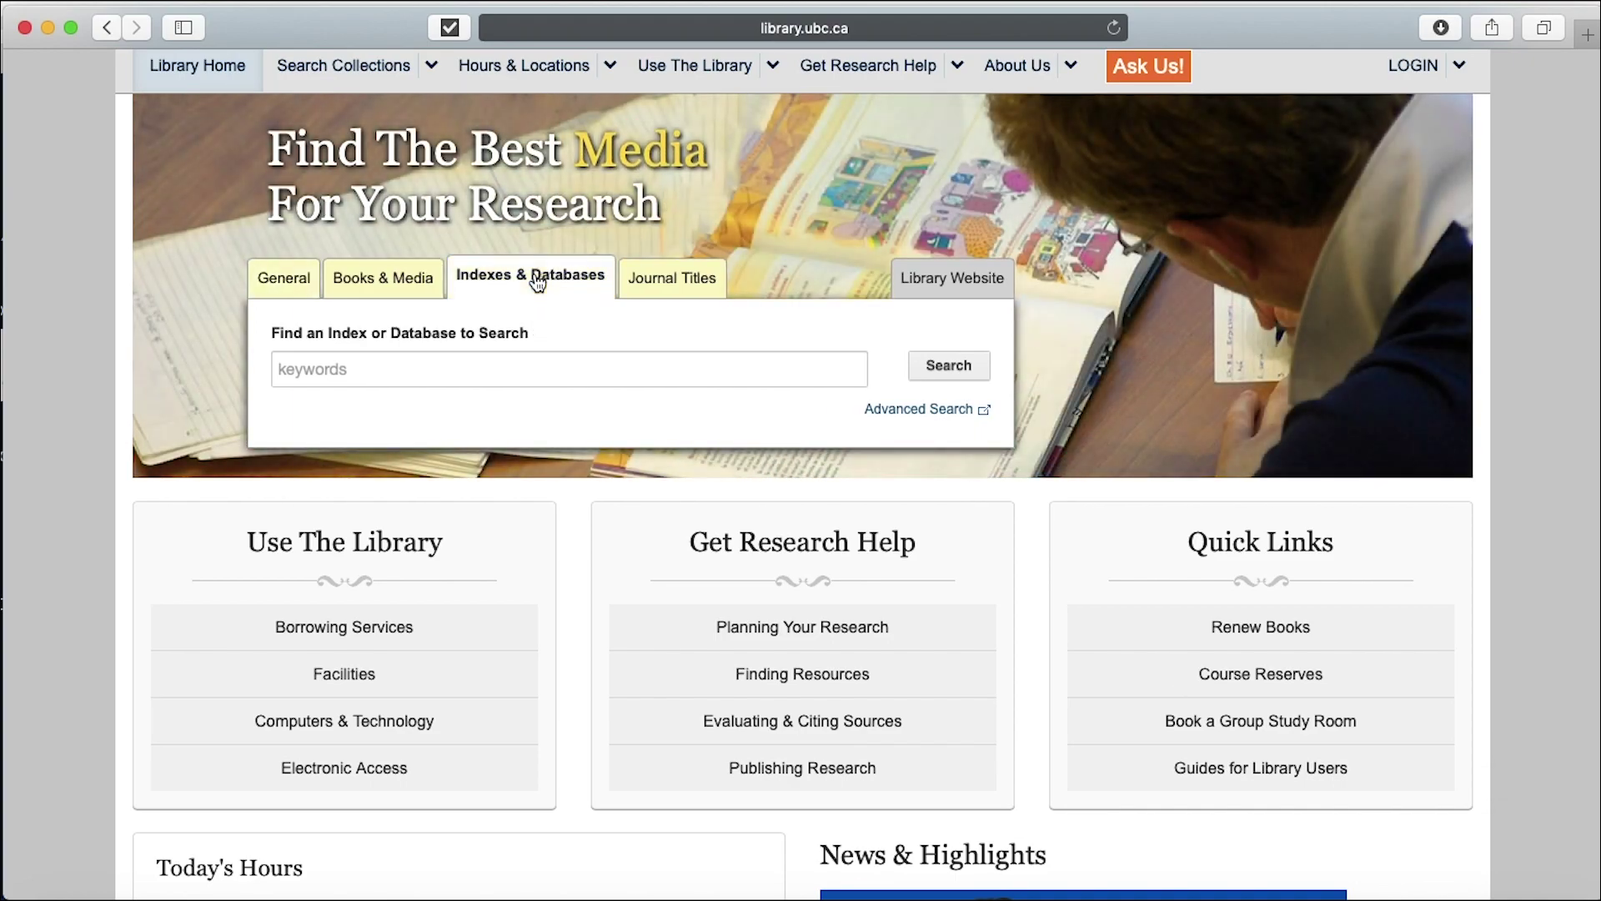
{"action": "left_click", "coordinate": [513, 373]}
{"action": "type", "text": "MLA"}
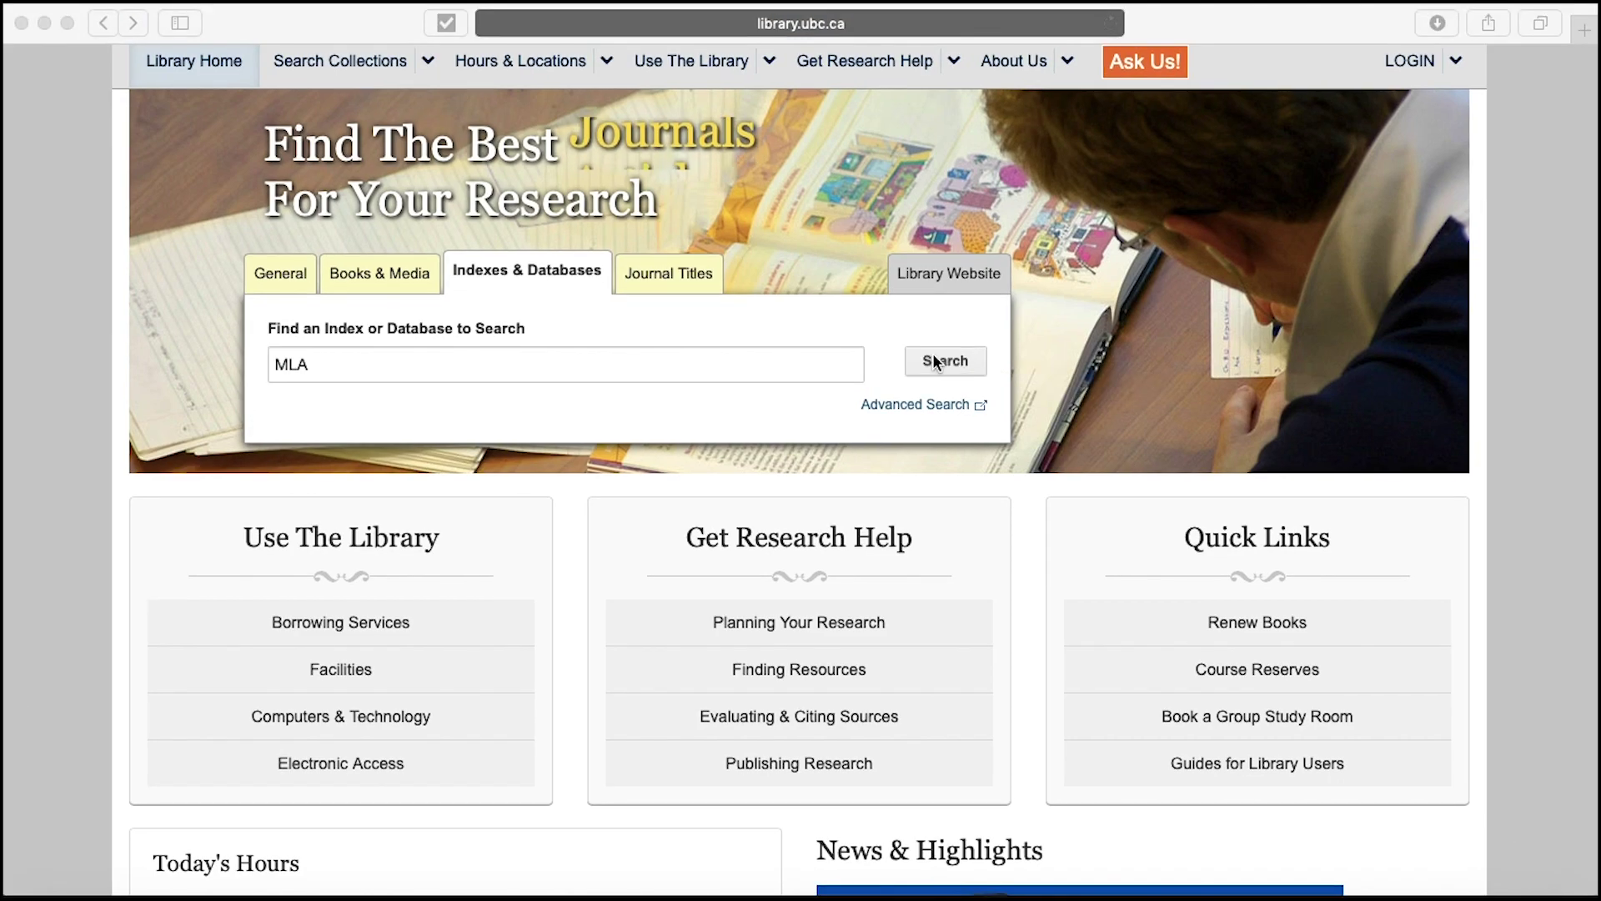
{"action": "left_click", "coordinate": [935, 360]}
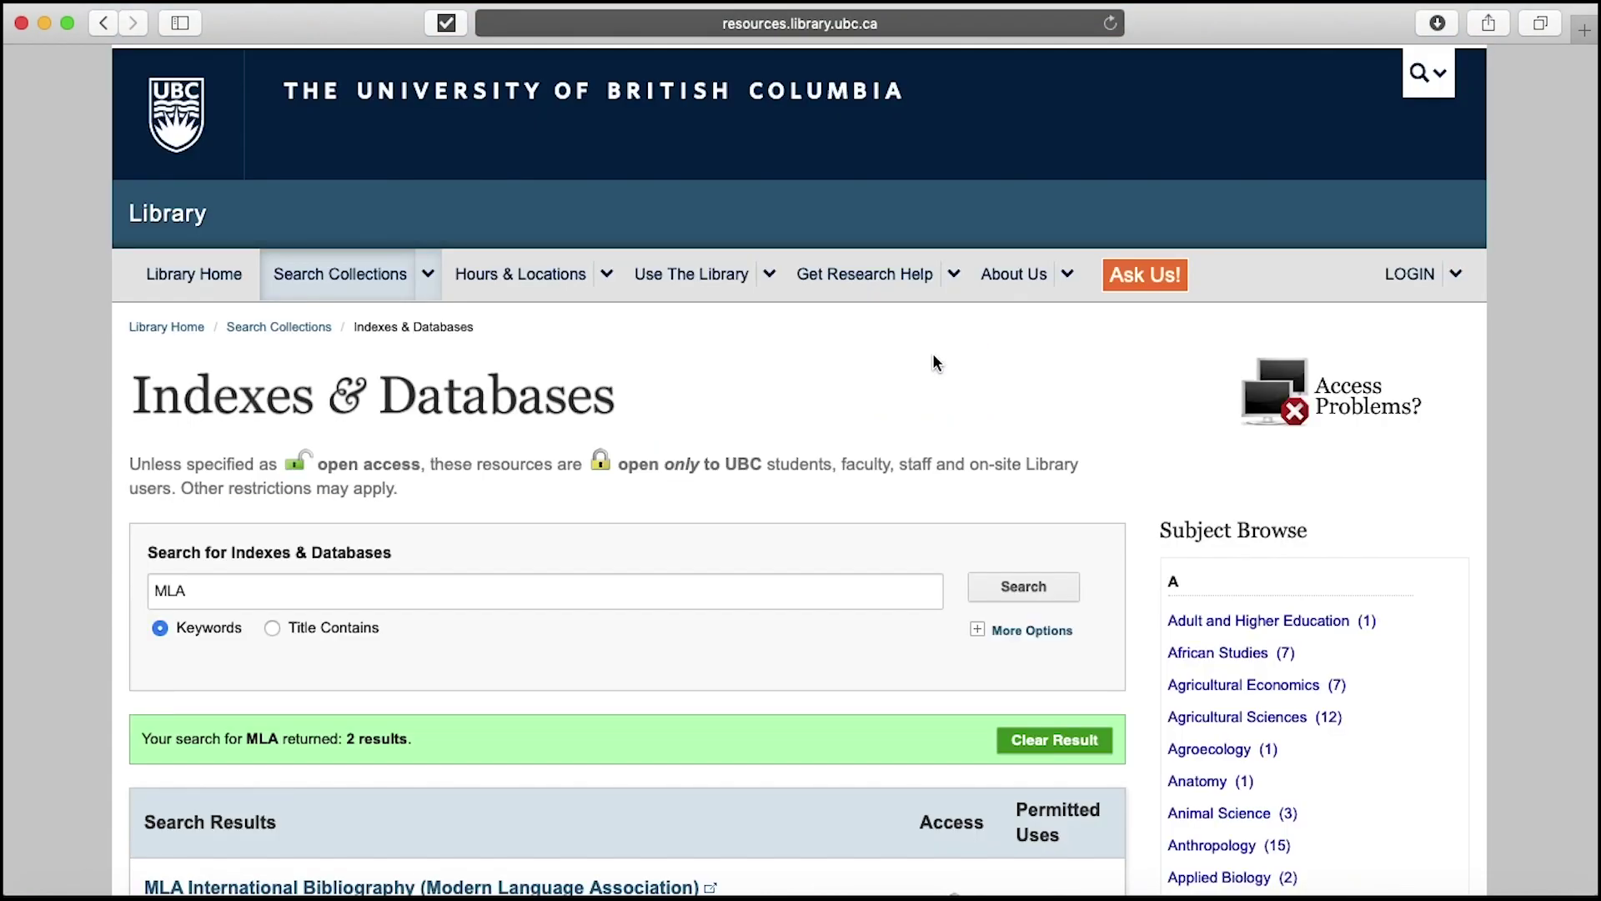
{"action": "scroll", "coordinate": [934, 361], "scroll_direction": "down", "scroll_amount": 5}
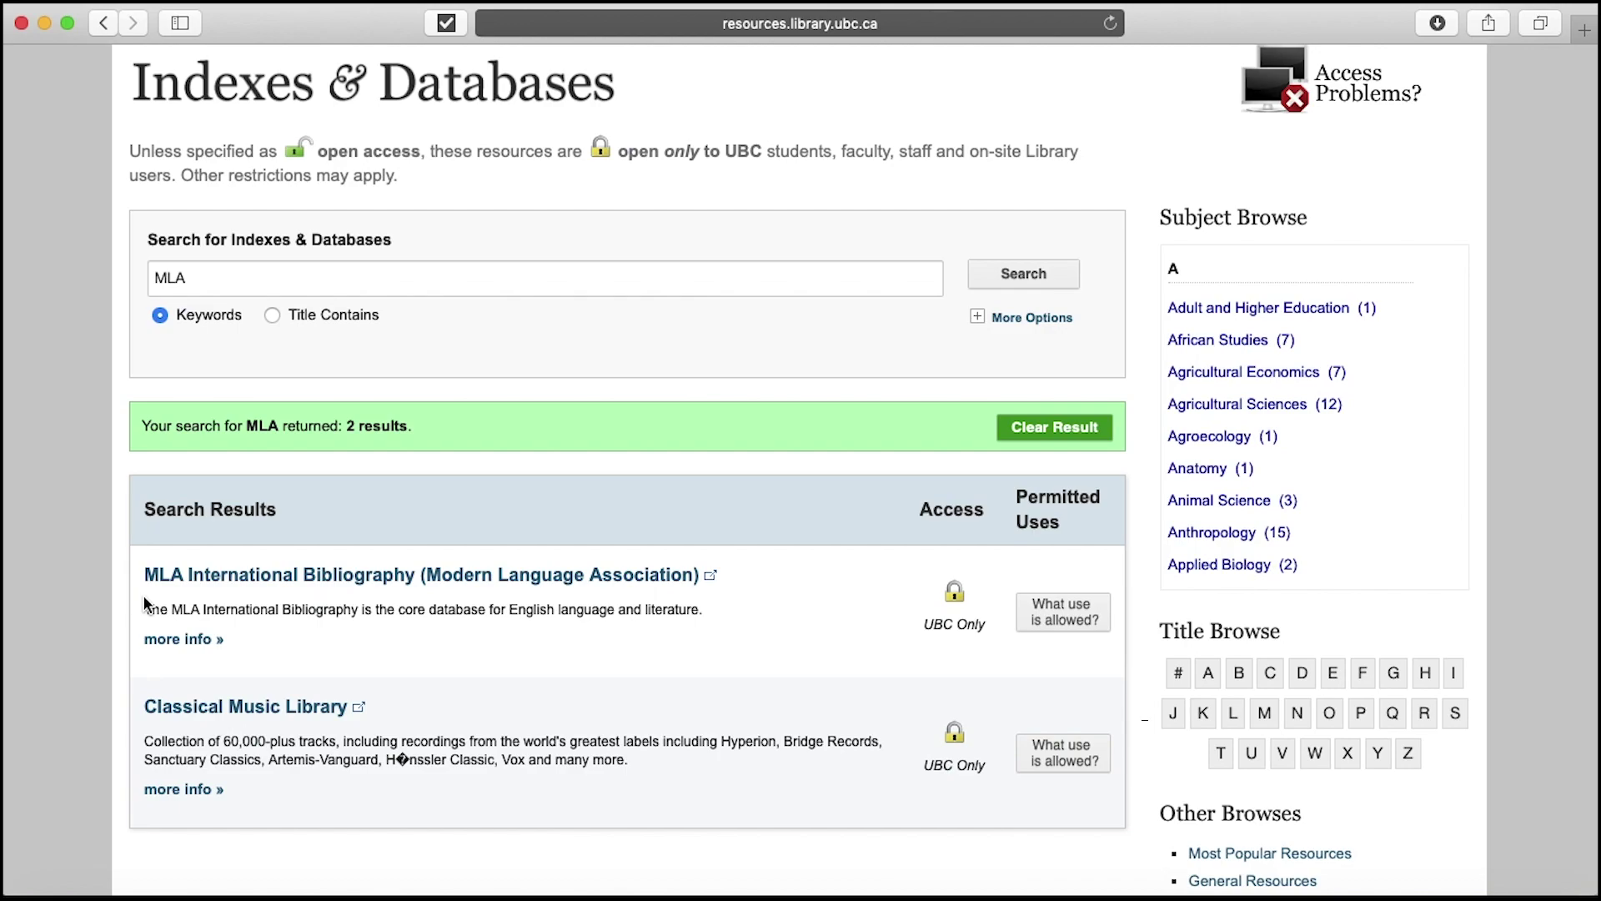
{"action": "left_click", "coordinate": [255, 575]}
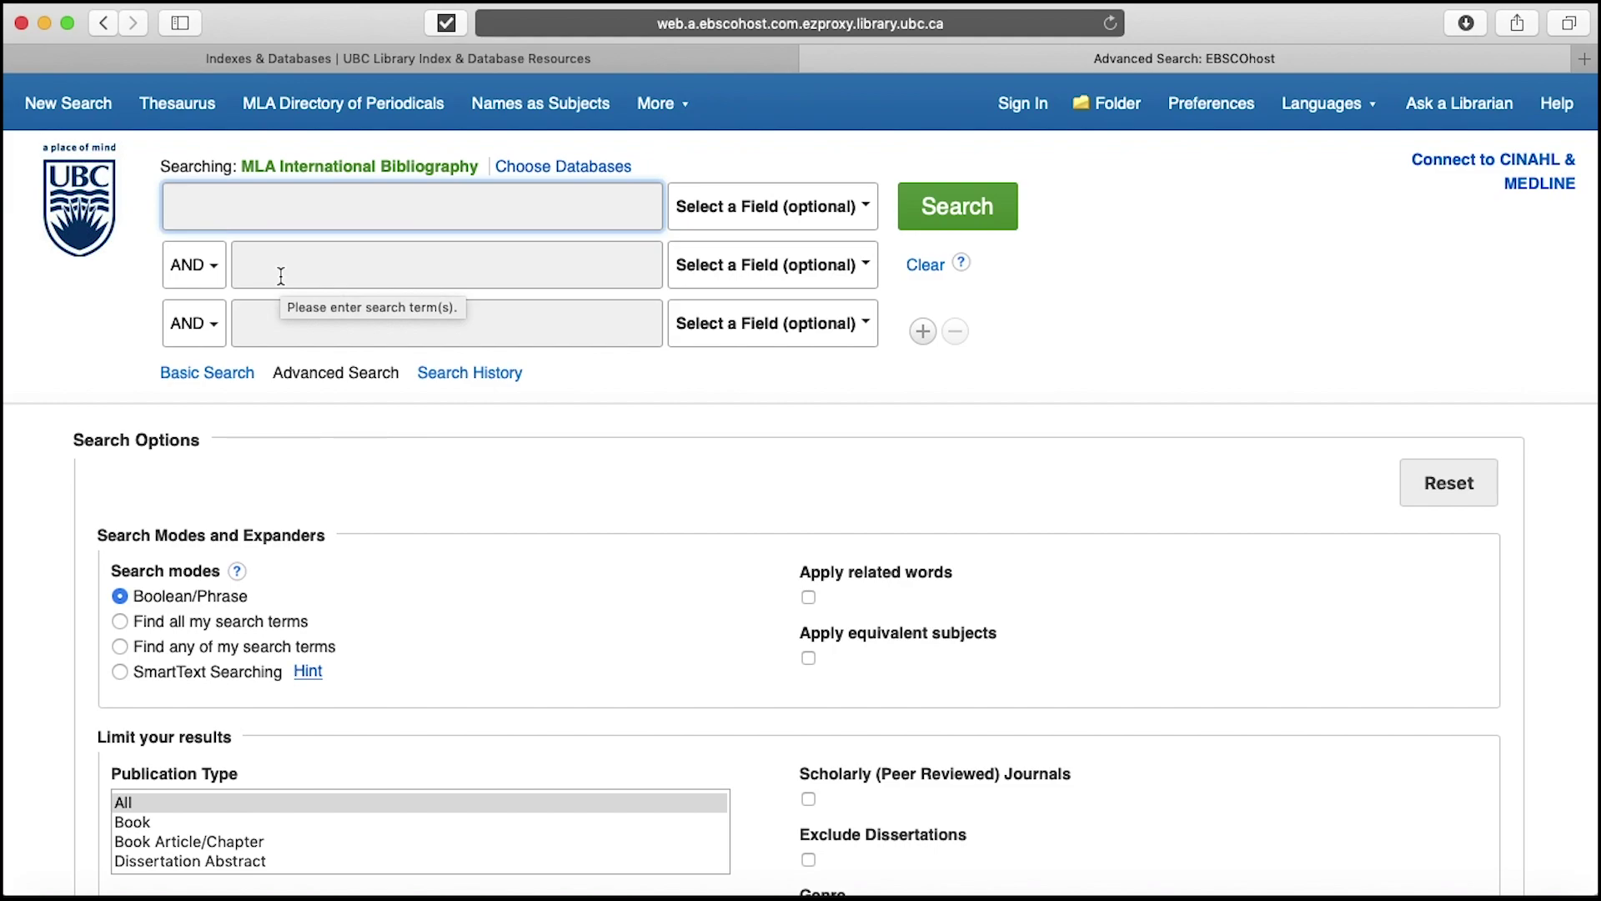
- Limit the results to Scholarly (Peer Reviewed) Journals and review the publication type and period options
{"action": "scroll", "coordinate": [281, 276], "scroll_direction": "down", "scroll_amount": 5}
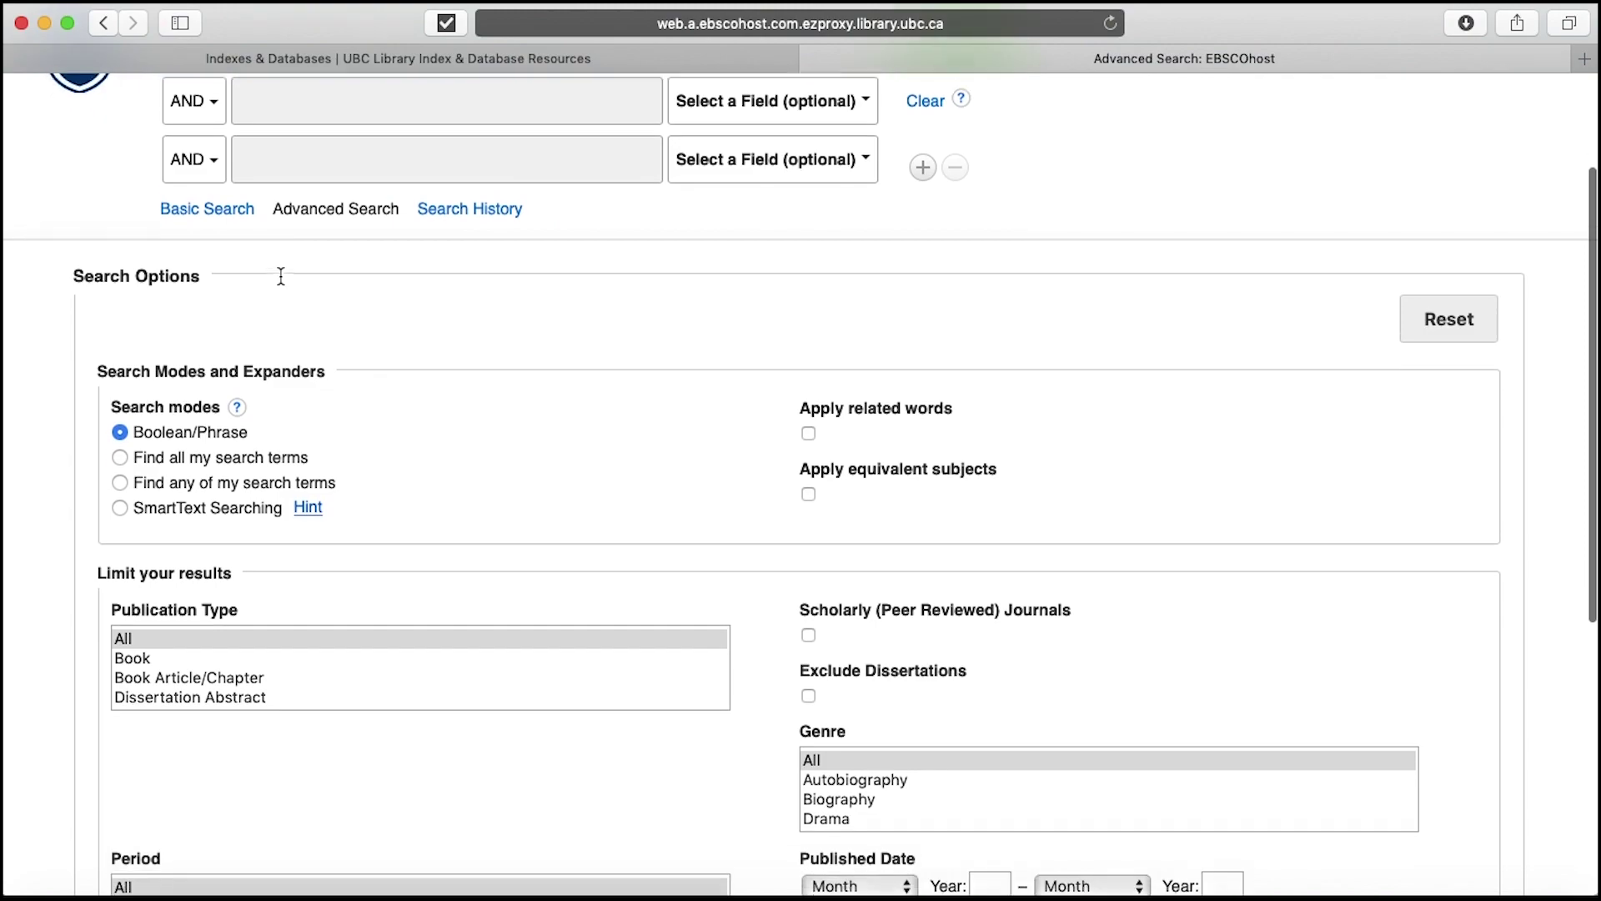
{"action": "scroll", "coordinate": [281, 284], "scroll_direction": "down", "scroll_amount": 2}
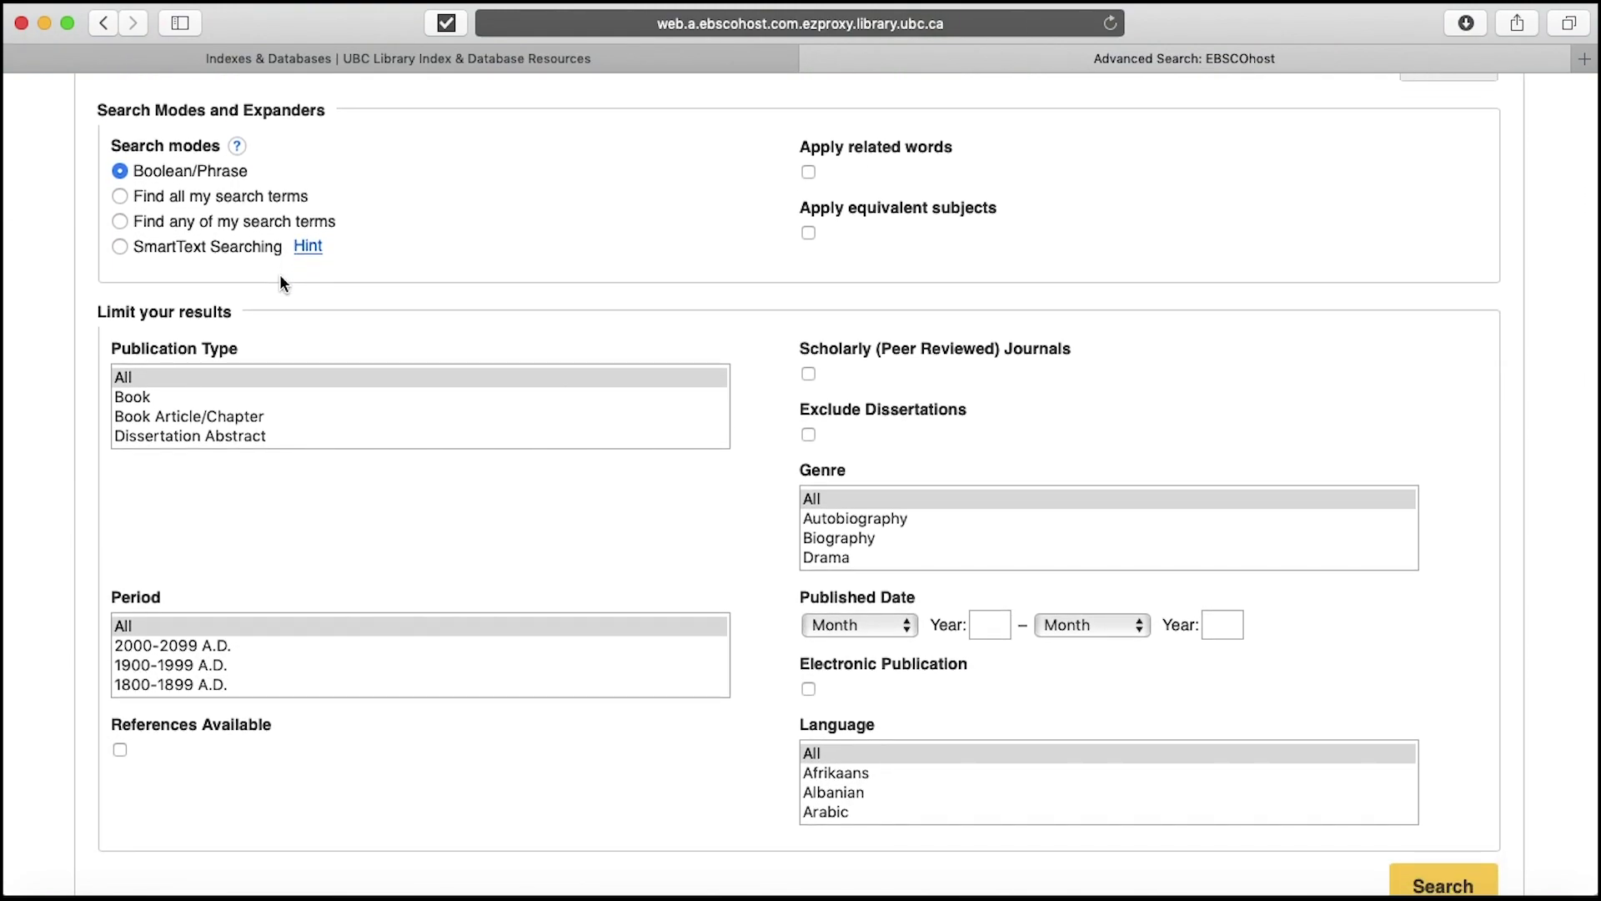
{"action": "left_click", "coordinate": [809, 374]}
{"action": "scroll", "coordinate": [252, 417], "scroll_direction": "down", "scroll_amount": 3}
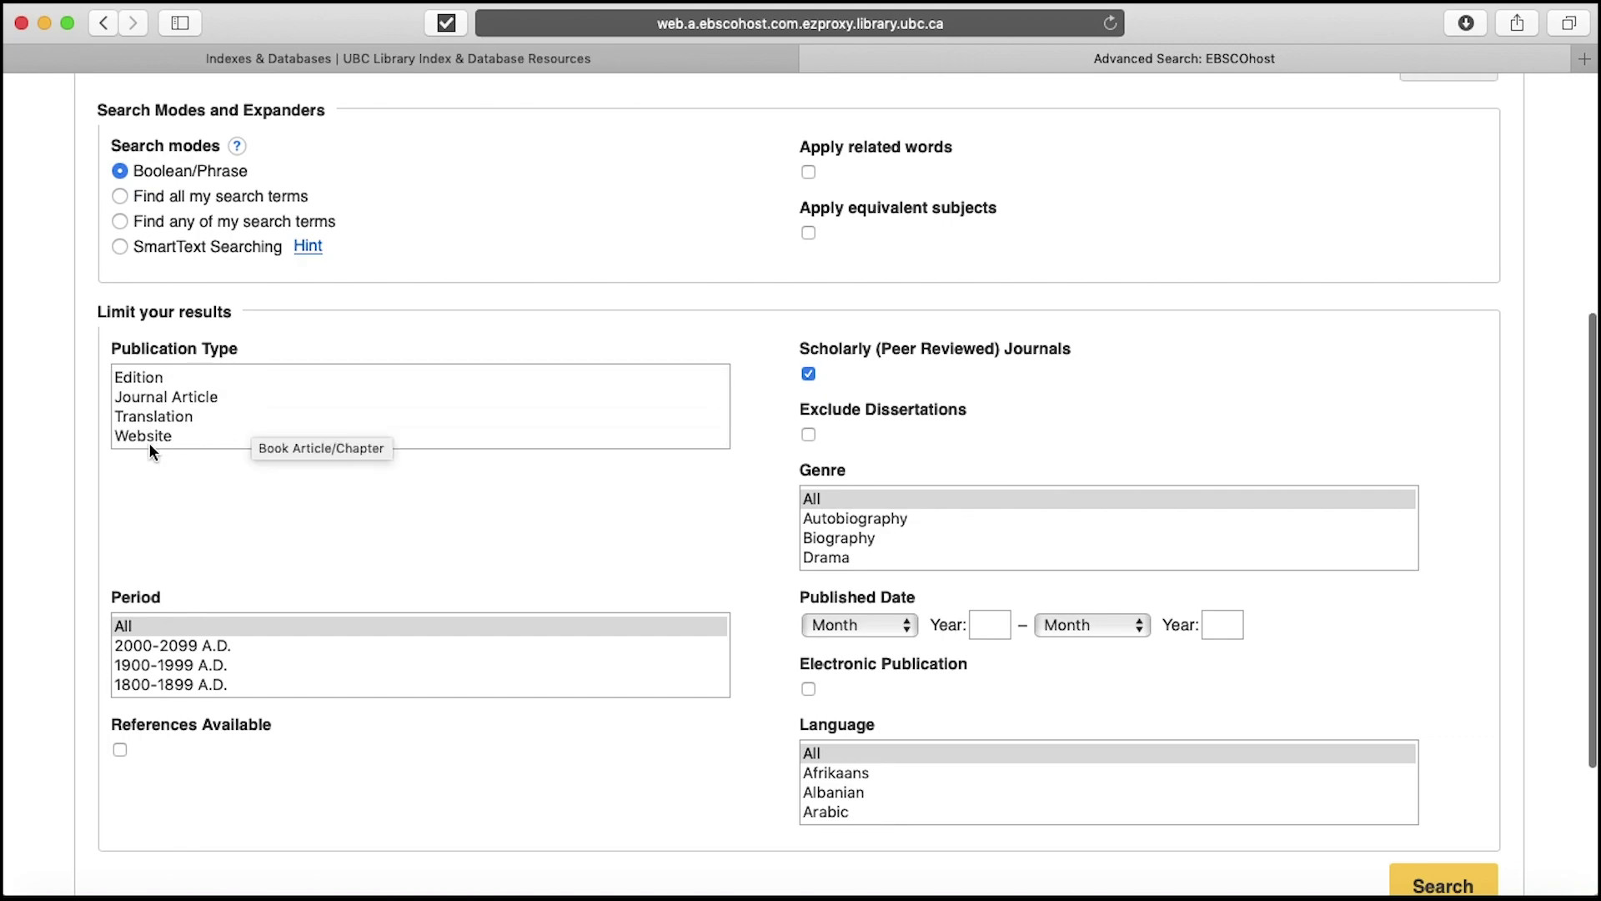
{"action": "scroll", "coordinate": [188, 413], "scroll_direction": "up", "scroll_amount": 4}
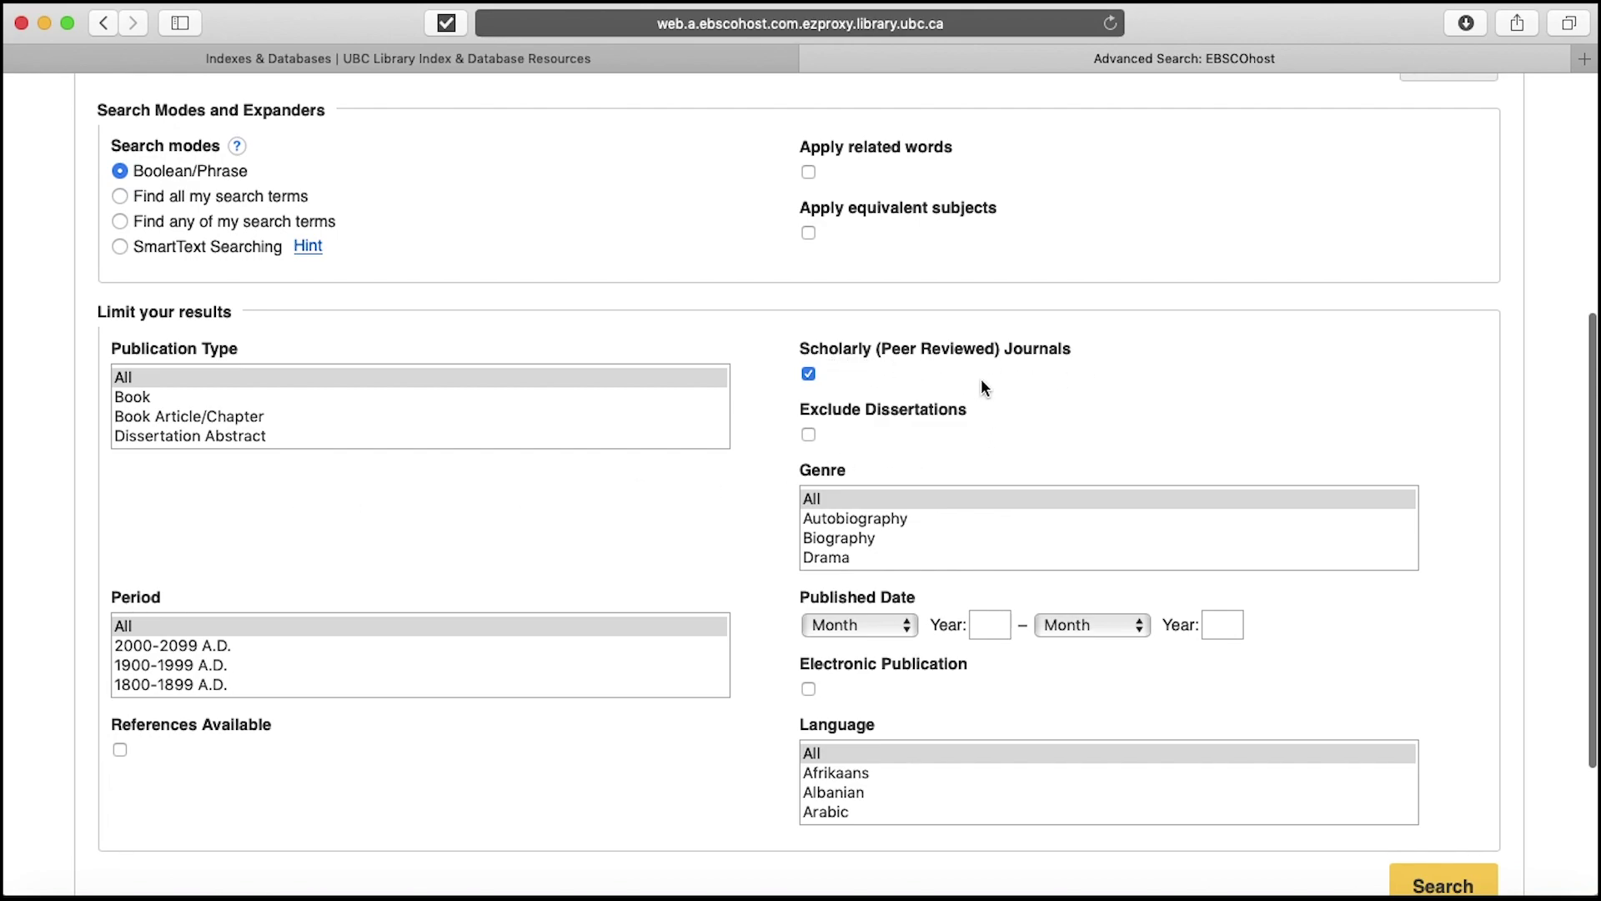
{"action": "scroll", "coordinate": [676, 619], "scroll_direction": "down", "scroll_amount": 3}
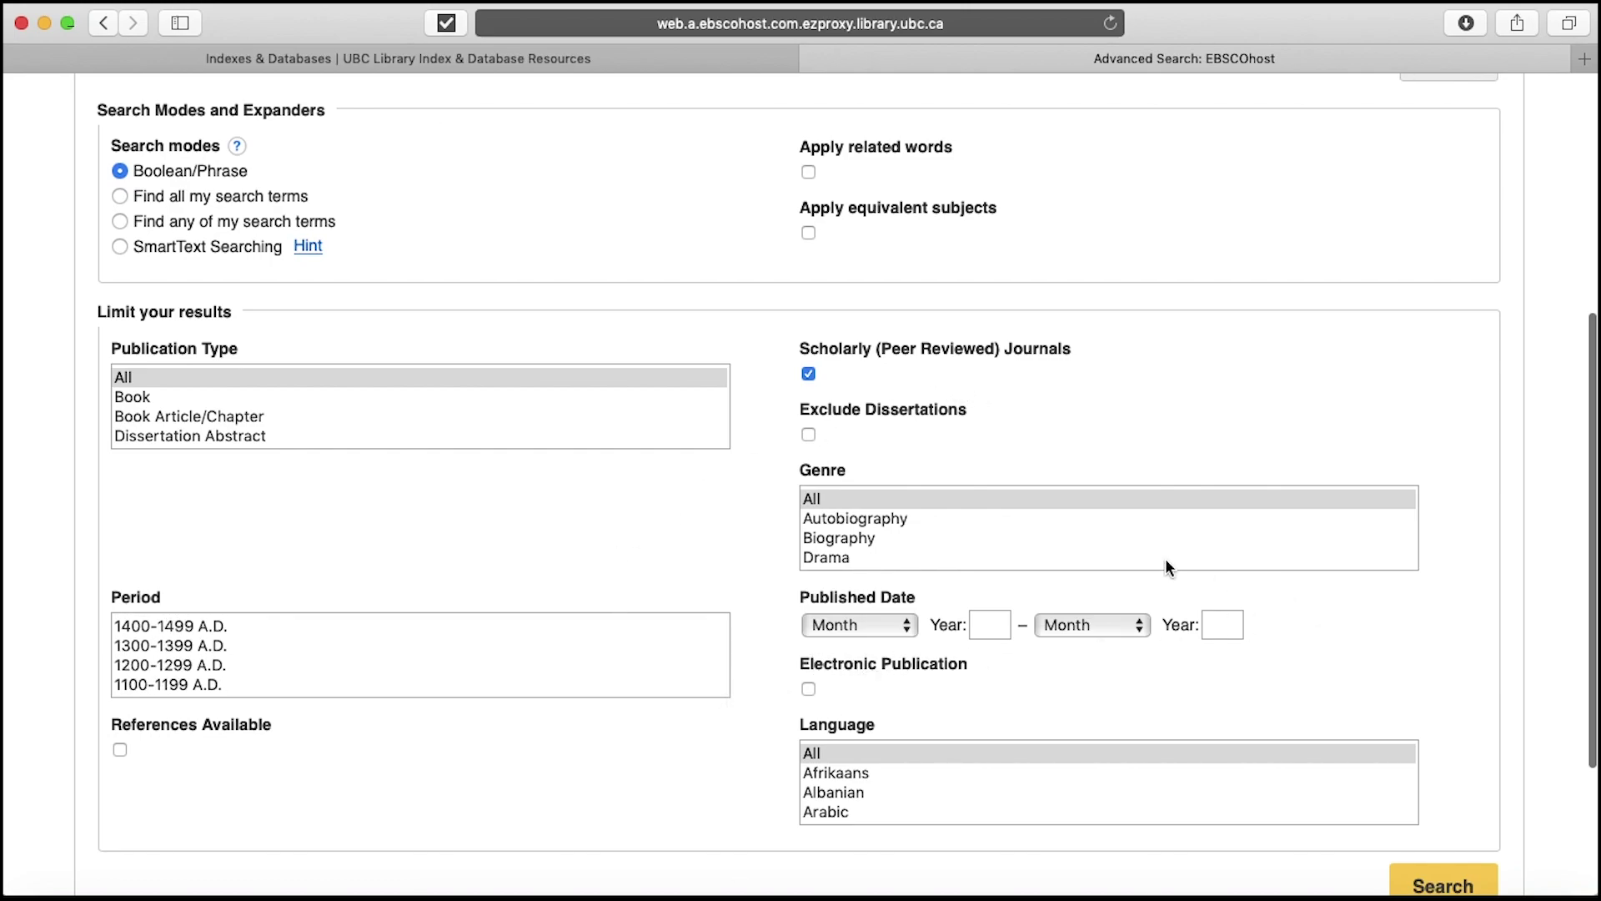
- Search the MLA International Bibliography for "Nella Larsen" AND "Passing"
{"action": "scroll", "coordinate": [692, 550], "scroll_direction": "up", "scroll_amount": 5}
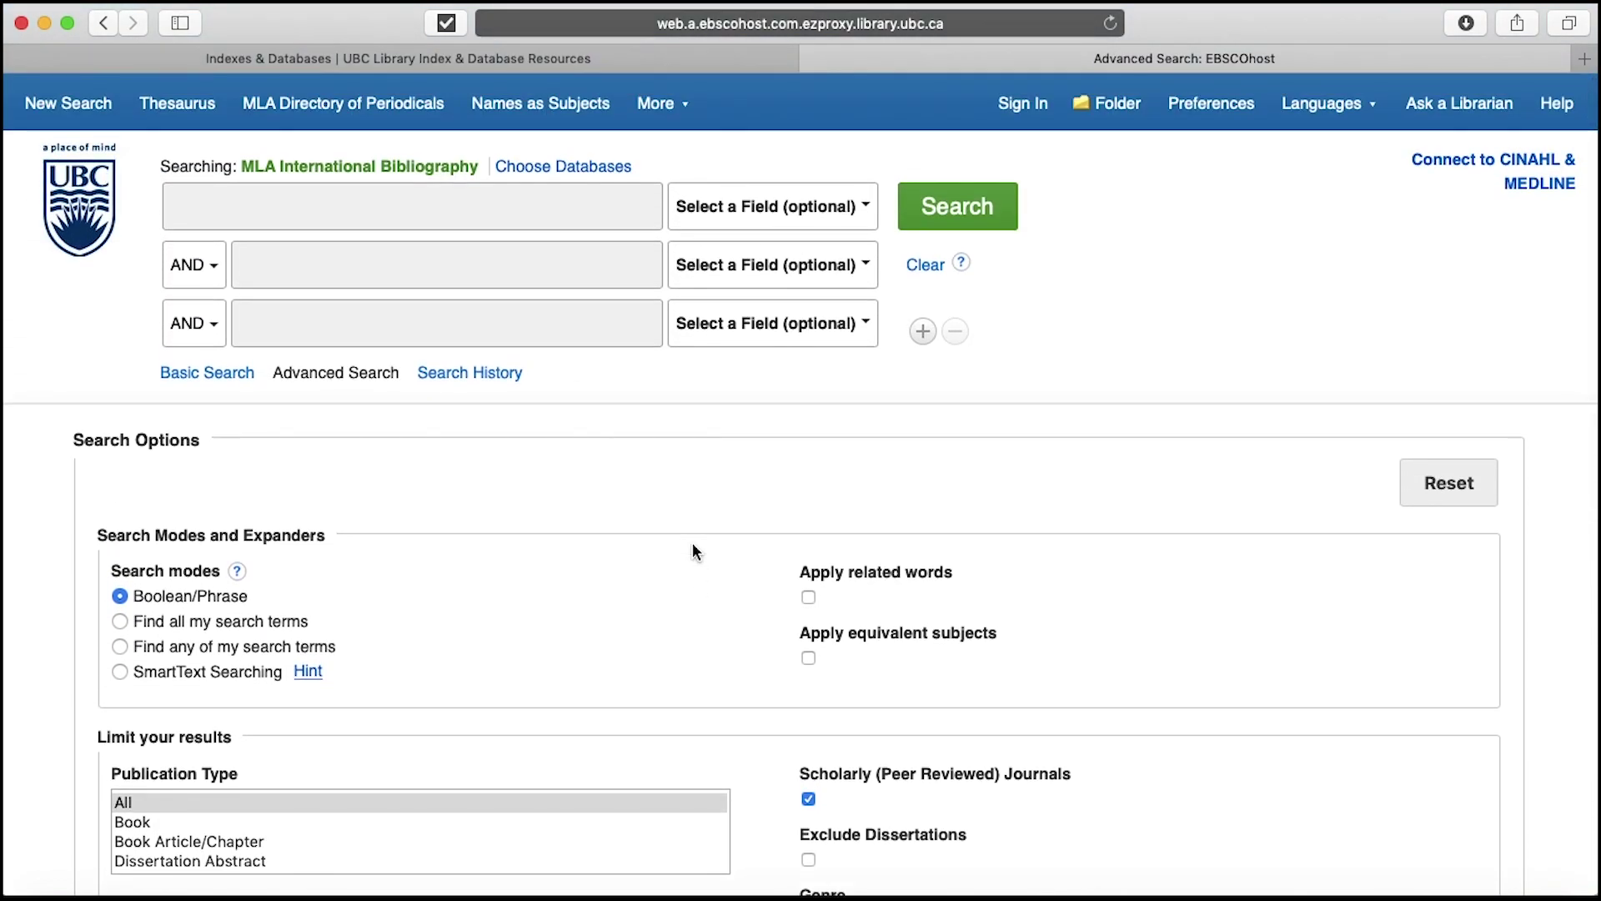
{"action": "left_click", "coordinate": [403, 211]}
{"action": "type", "text": "Nella La"}
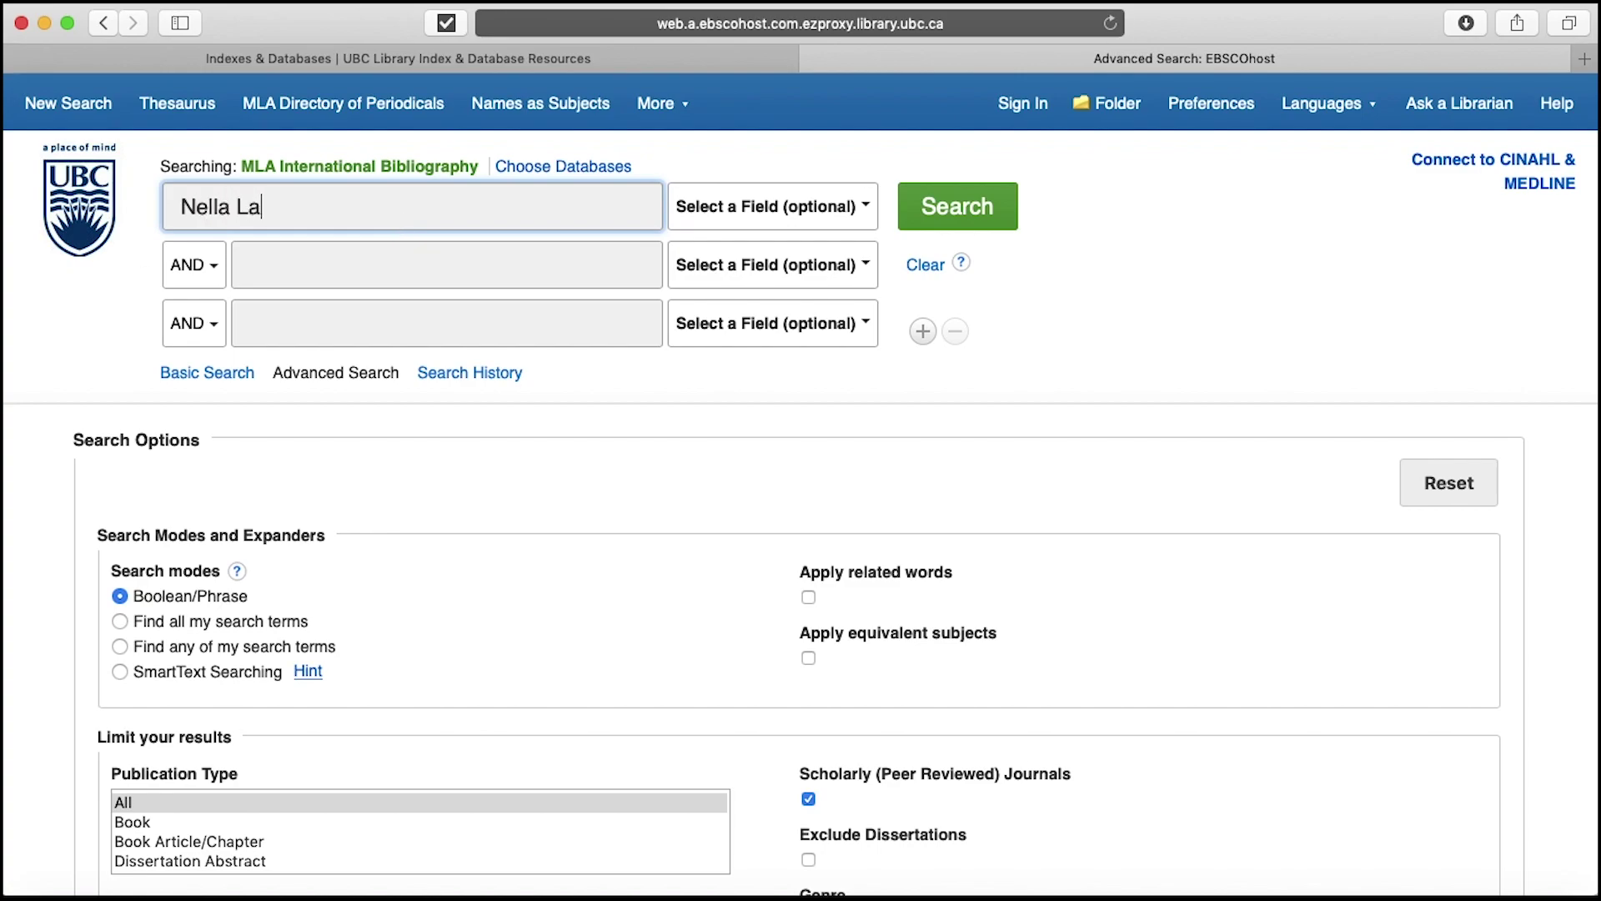
{"action": "type", "text": "rsen"}
{"action": "left_click", "coordinate": [380, 270]}
{"action": "type", "text": "Passing"}
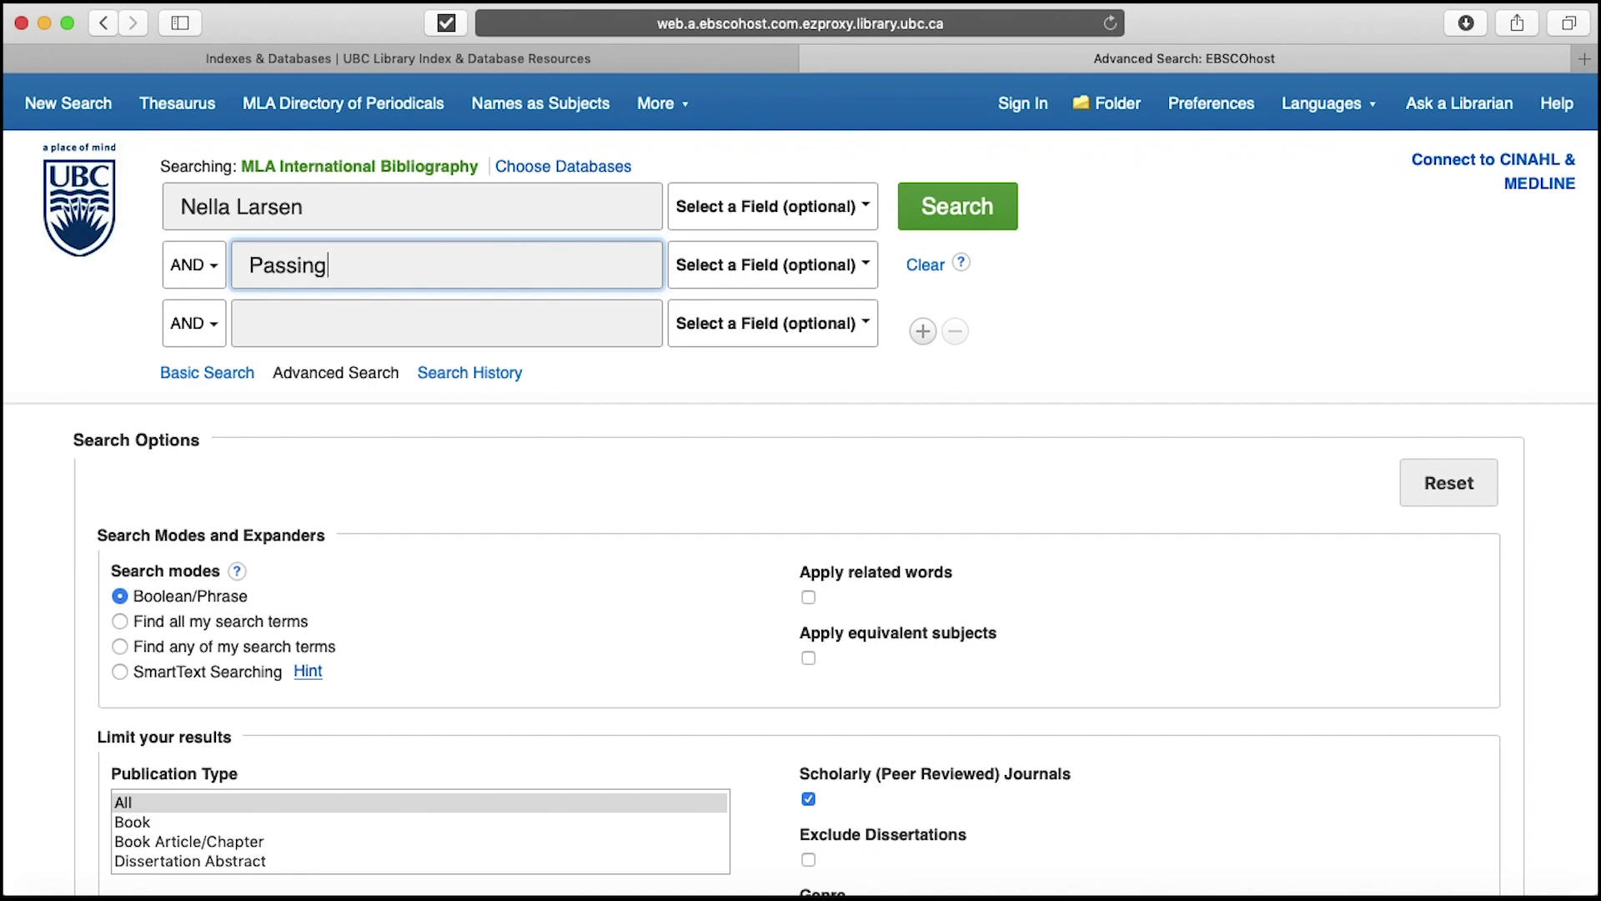
{"action": "left_click", "coordinate": [977, 214]}
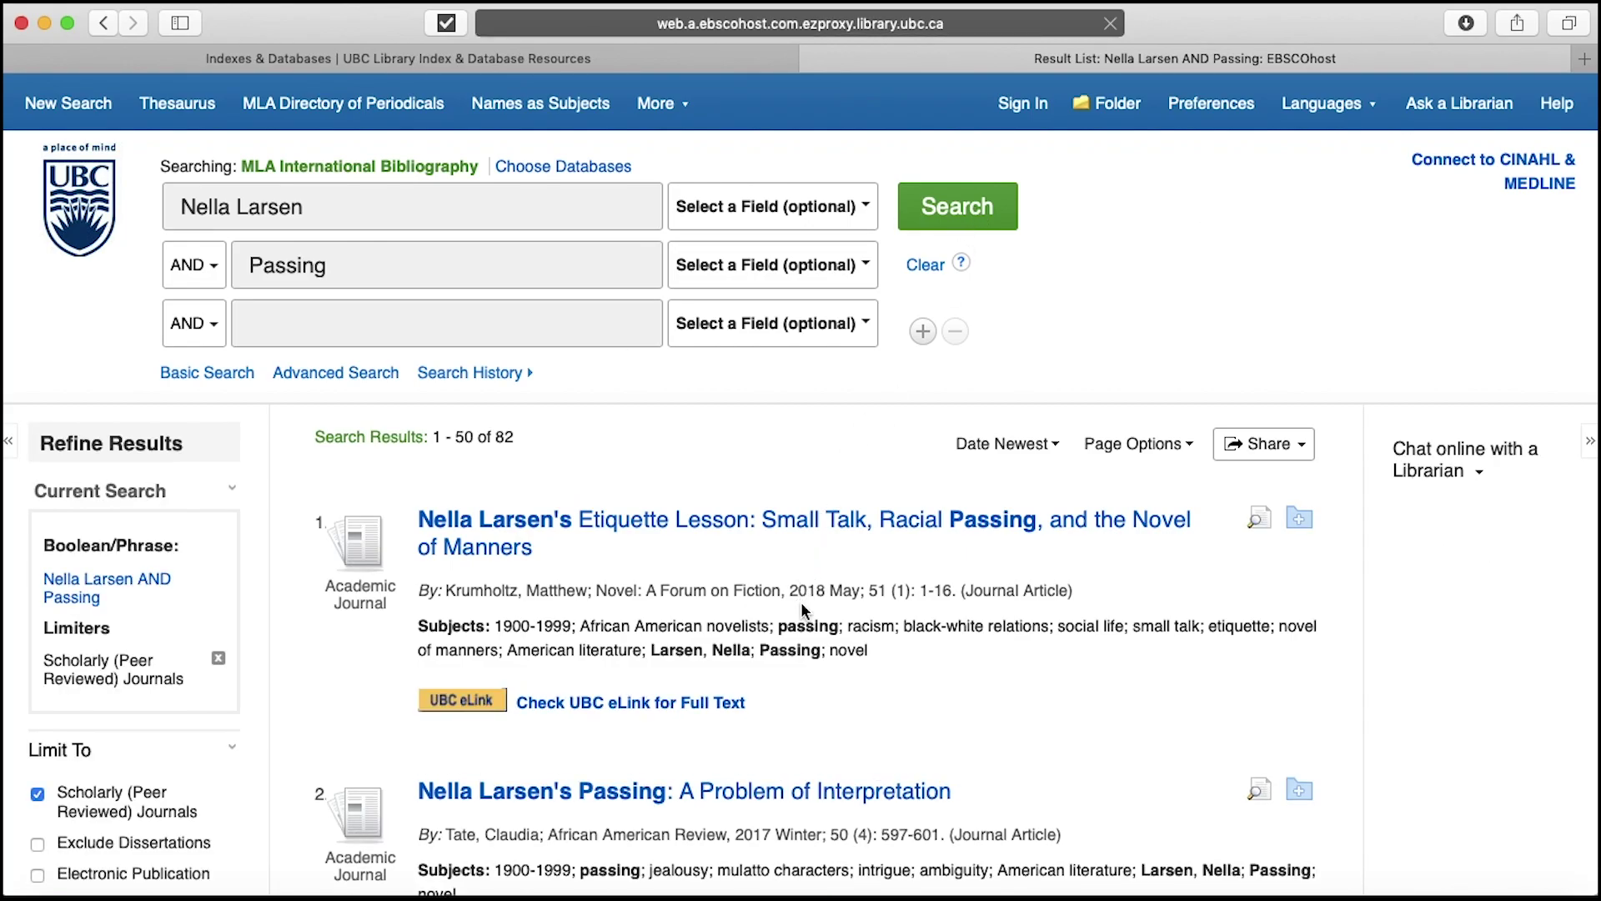
- Examine the result list's titles, subject terms, full-text links and refinement options for the Nella Larsen search
{"action": "scroll", "coordinate": [803, 611], "scroll_direction": "down", "scroll_amount": 3}
{"action": "scroll", "coordinate": [801, 610], "scroll_direction": "down", "scroll_amount": 5}
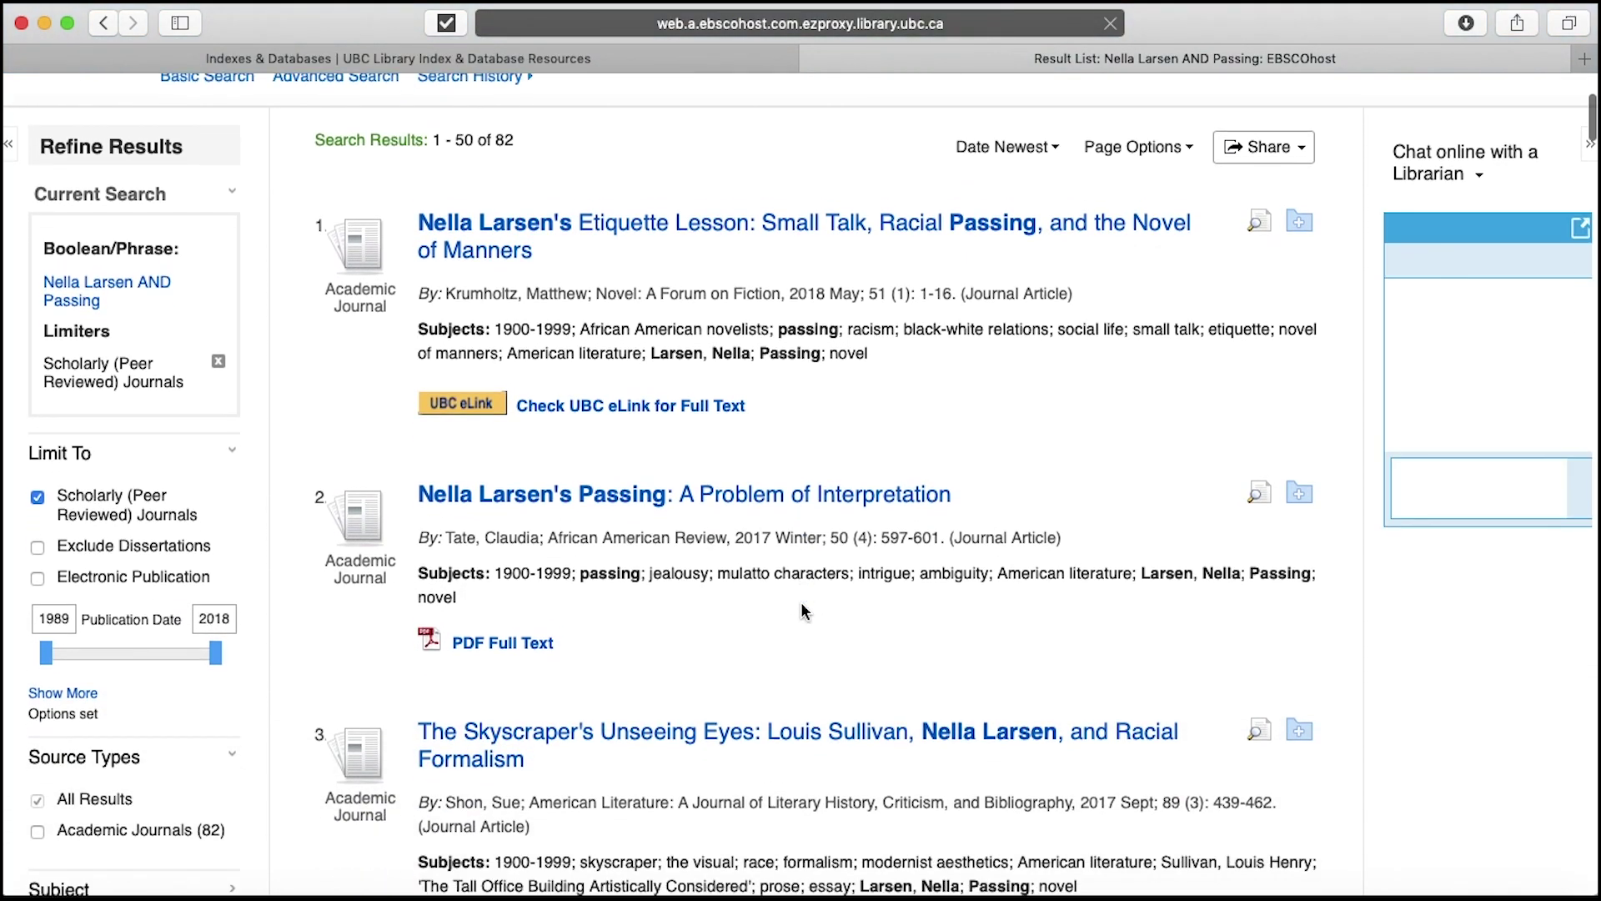
{"action": "scroll", "coordinate": [800, 602], "scroll_direction": "down", "scroll_amount": 1}
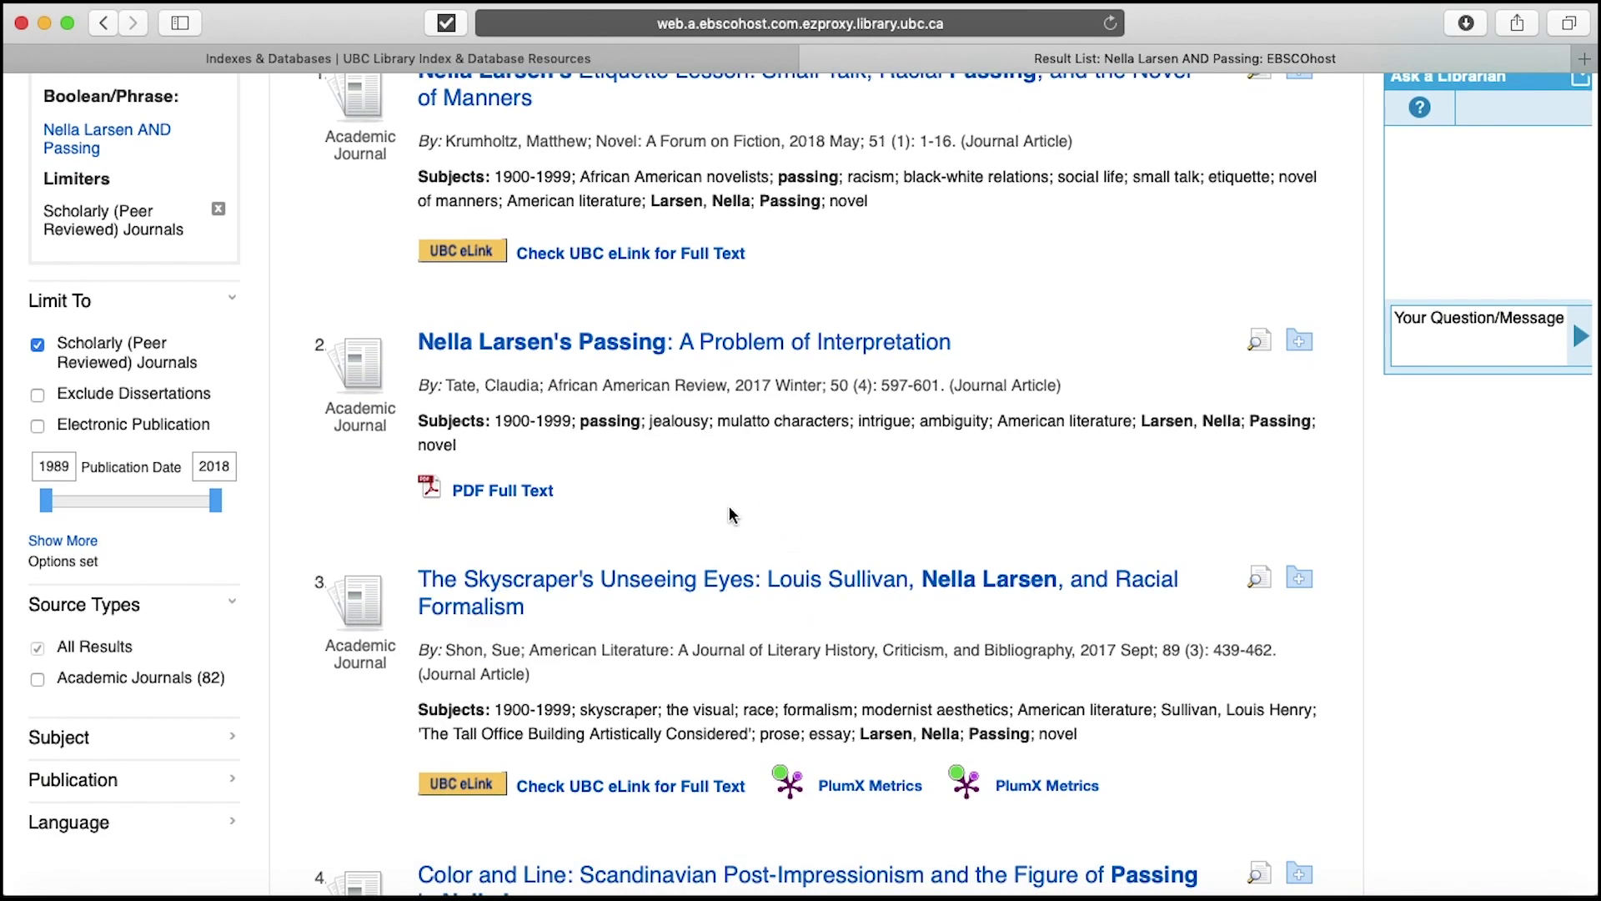
{"action": "scroll", "coordinate": [730, 514], "scroll_direction": "up", "scroll_amount": 2}
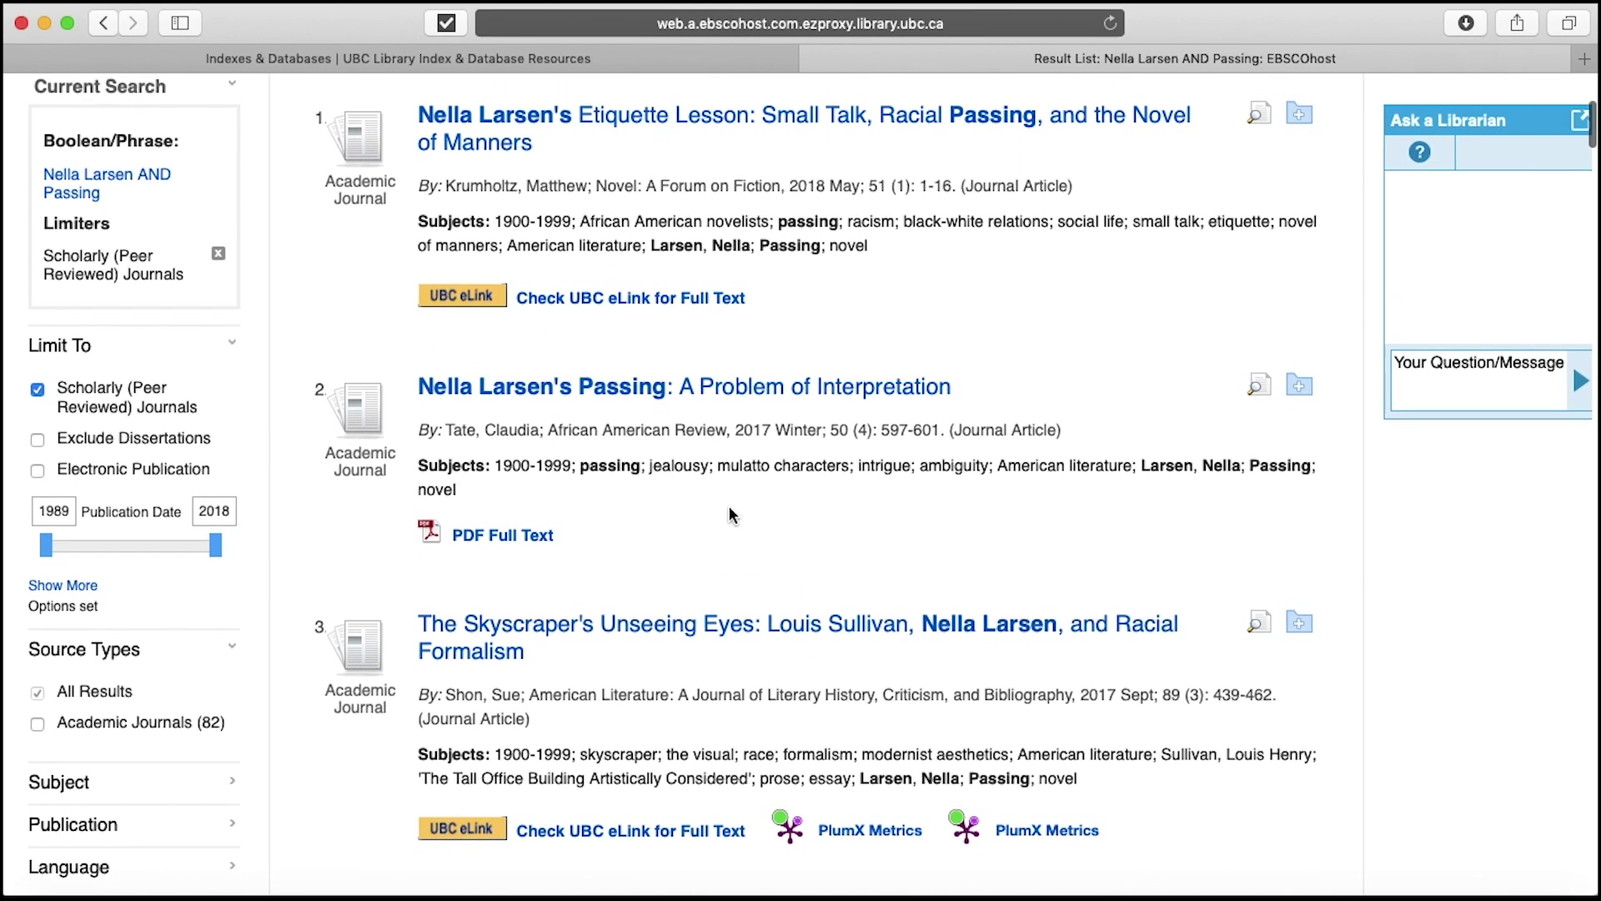
{"action": "scroll", "coordinate": [731, 515], "scroll_direction": "up", "scroll_amount": 1}
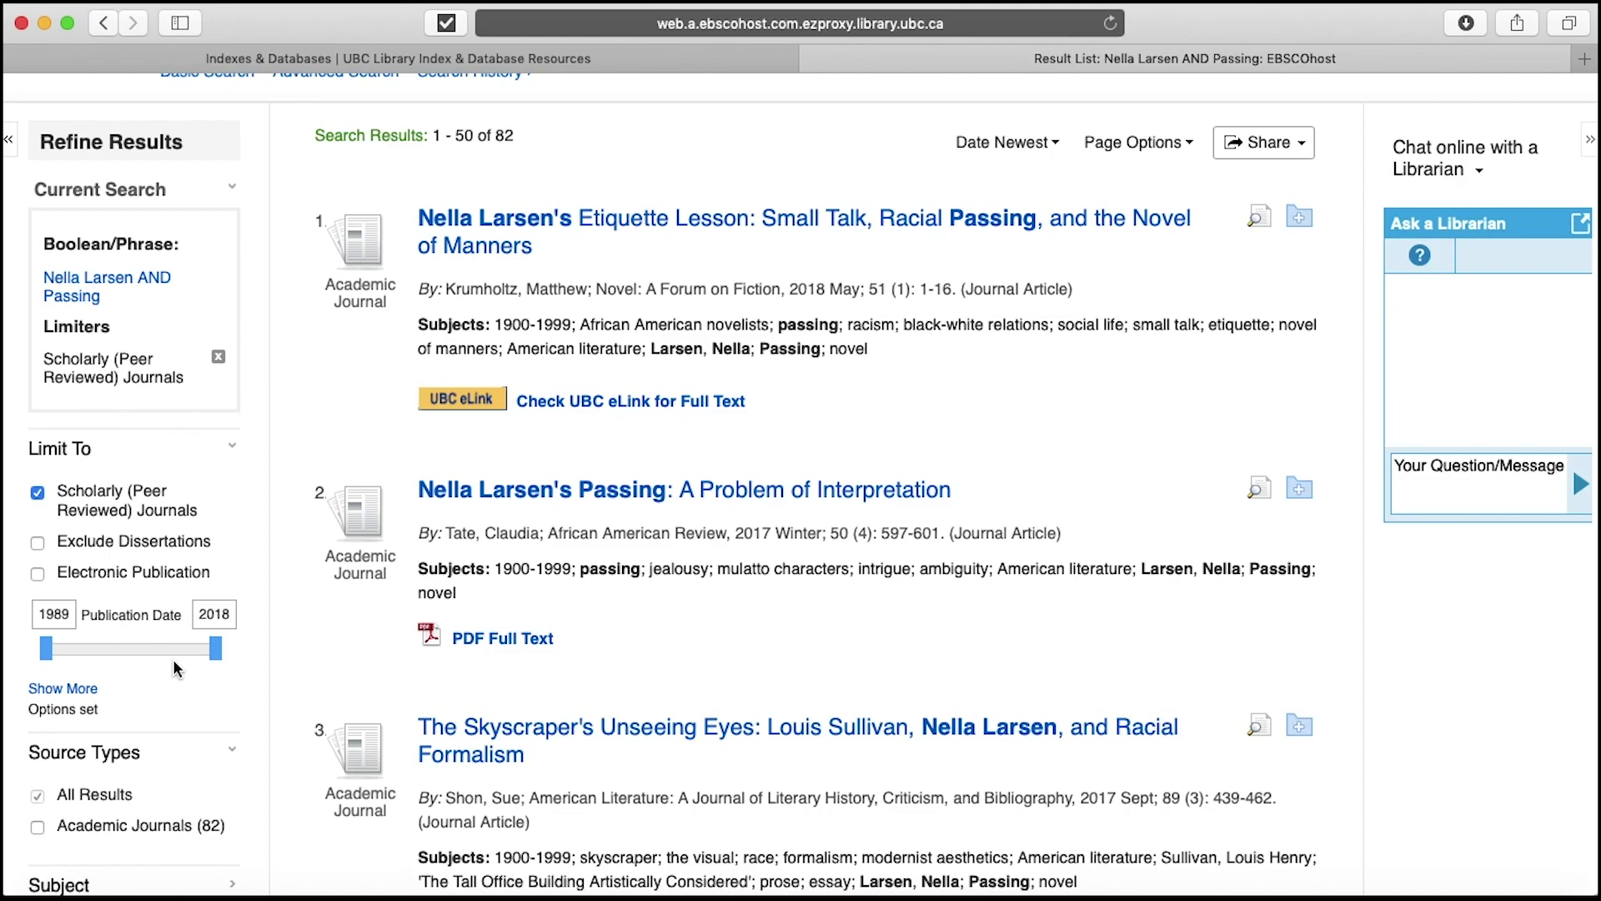
{"action": "scroll", "coordinate": [737, 386], "scroll_direction": "up", "scroll_amount": 3}
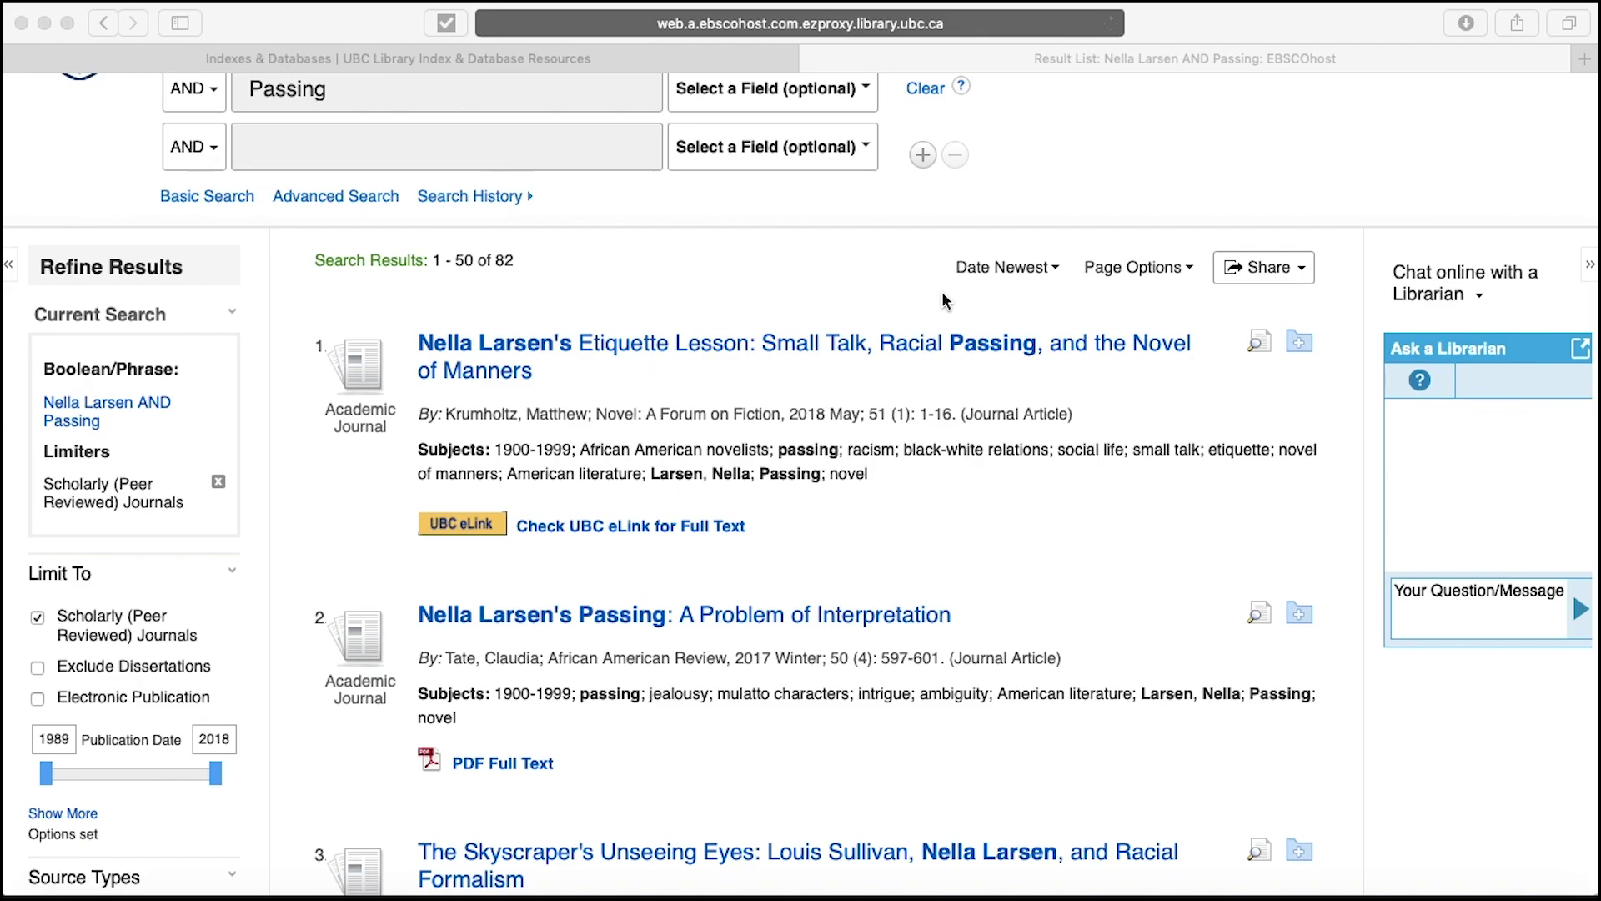
{"action": "scroll", "coordinate": [945, 298], "scroll_direction": "down", "scroll_amount": 3}
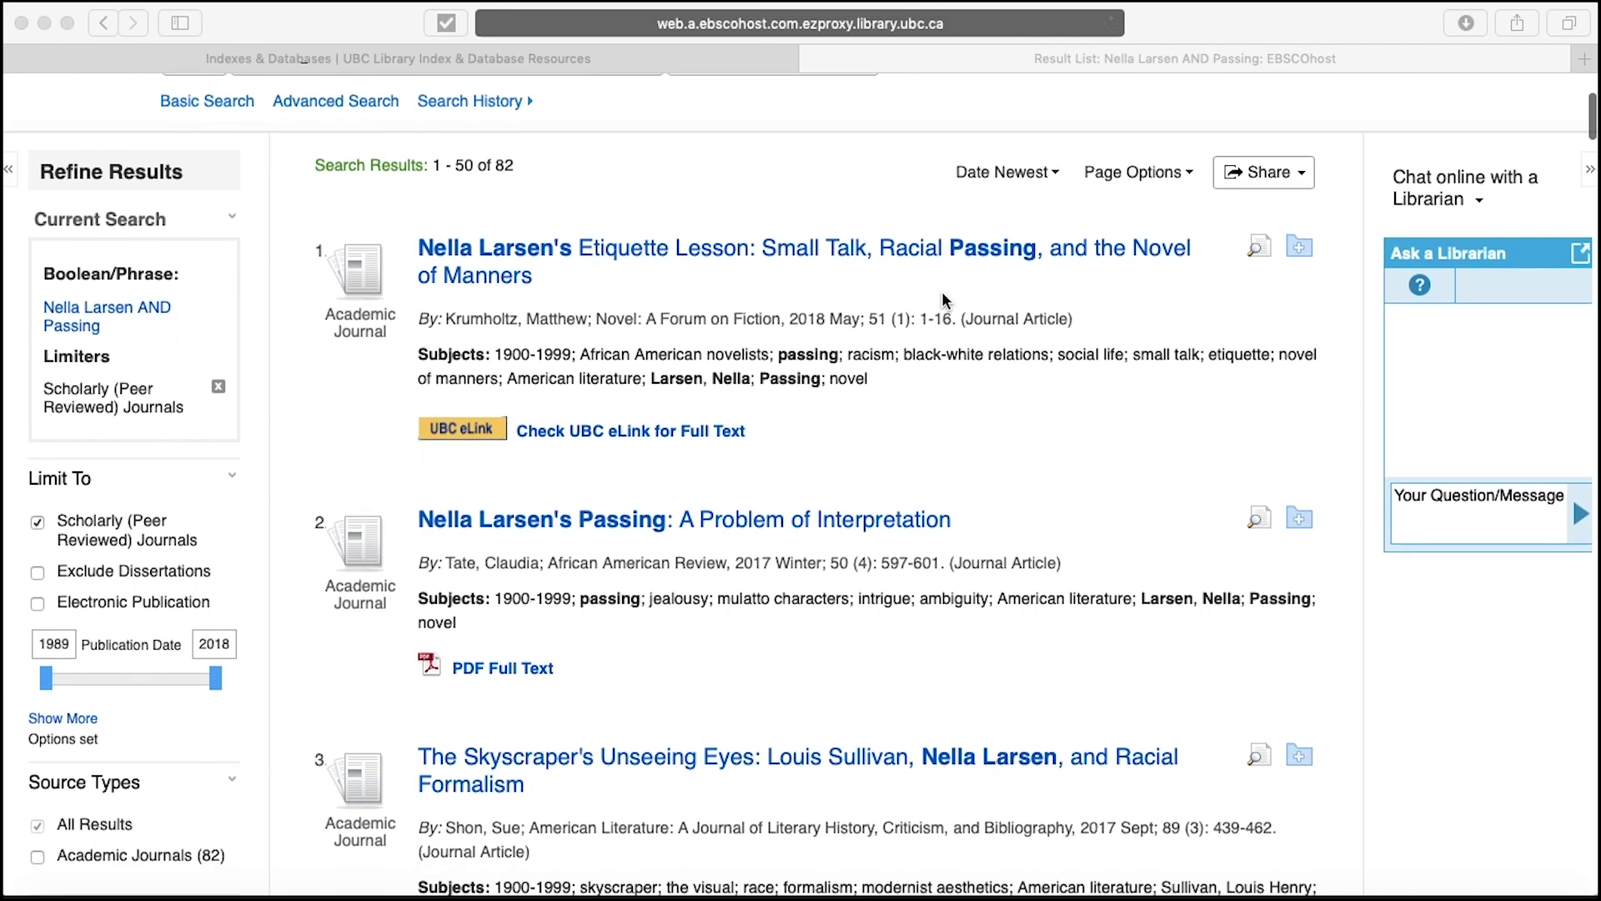
{"action": "scroll", "coordinate": [945, 299], "scroll_direction": "down", "scroll_amount": 1}
{"action": "scroll", "coordinate": [945, 298], "scroll_direction": "down", "scroll_amount": 2}
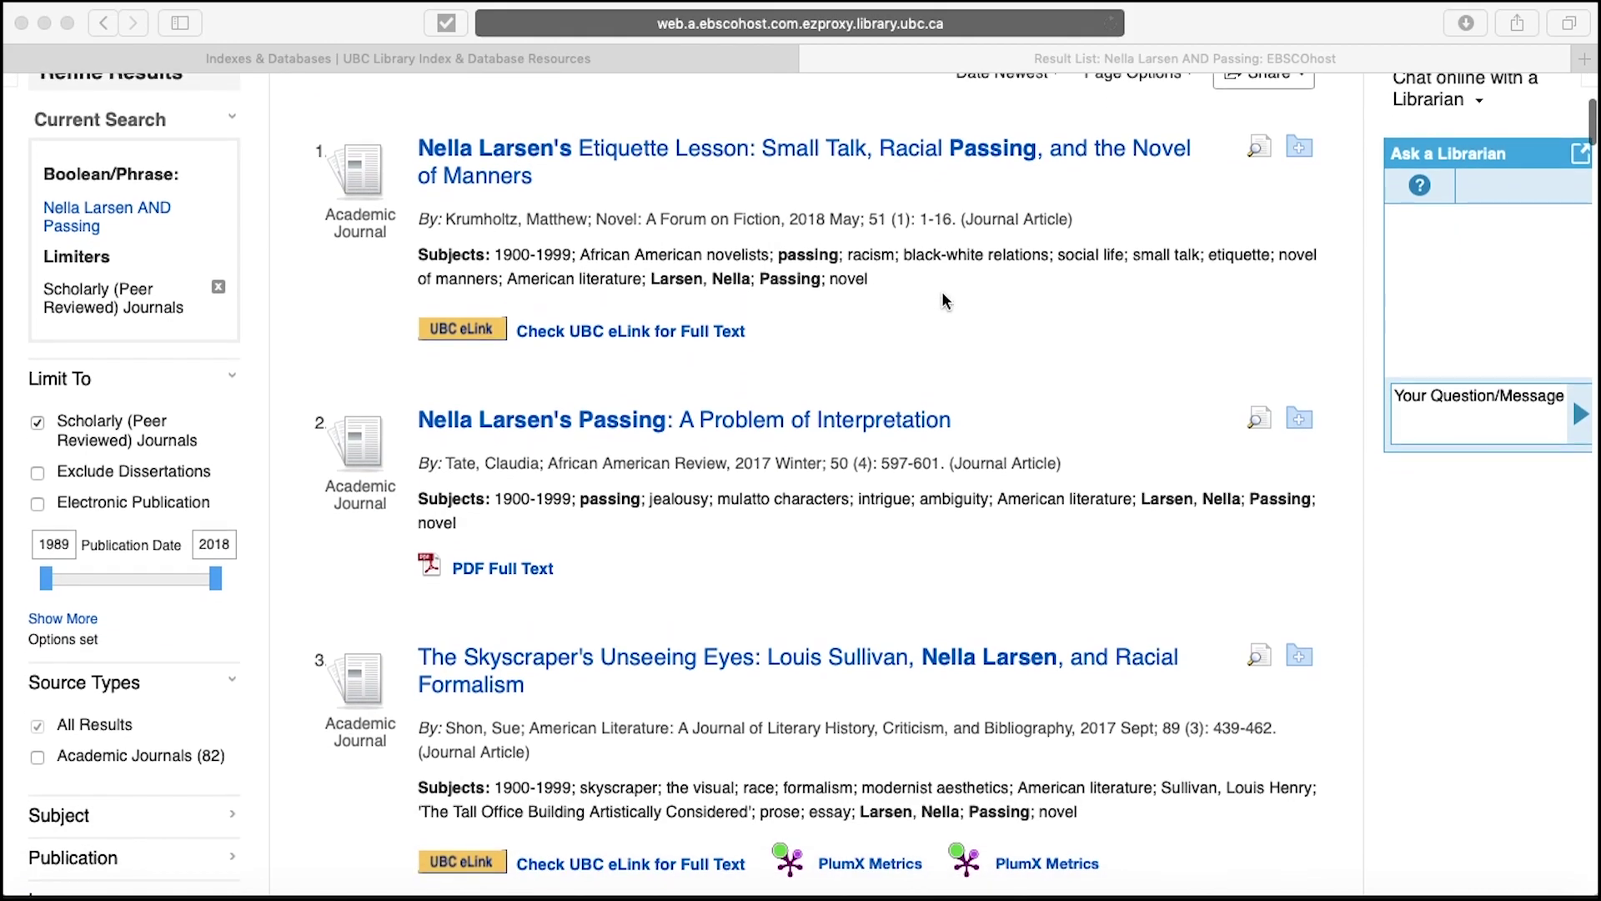
{"action": "scroll", "coordinate": [945, 301], "scroll_direction": "down", "scroll_amount": 1}
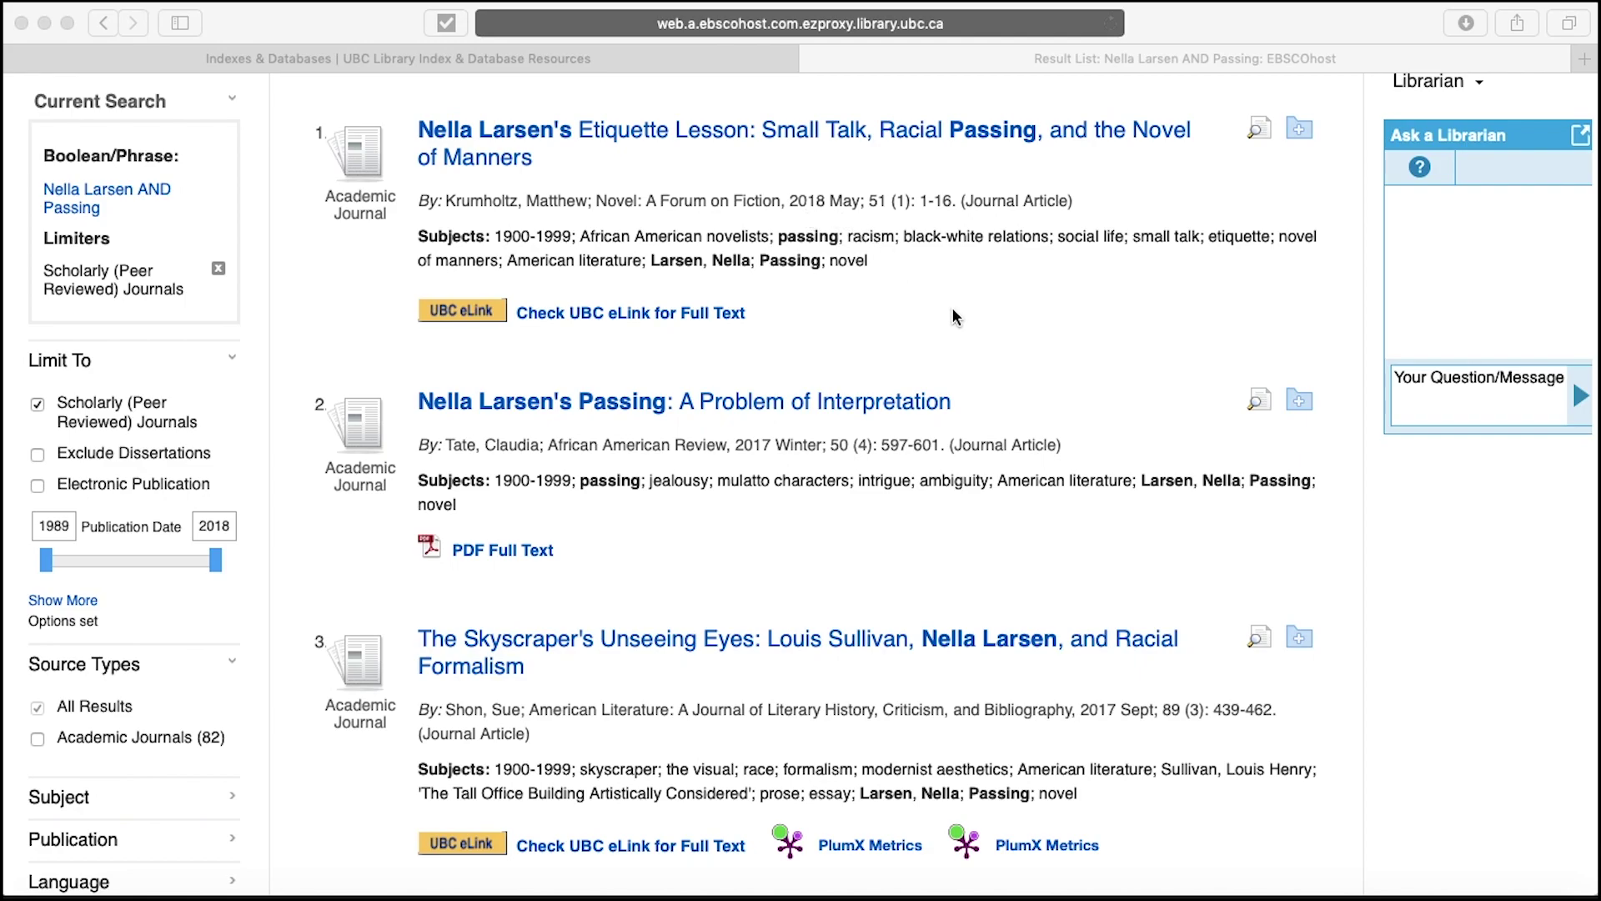
{"action": "scroll", "coordinate": [955, 315], "scroll_direction": "down", "scroll_amount": 3}
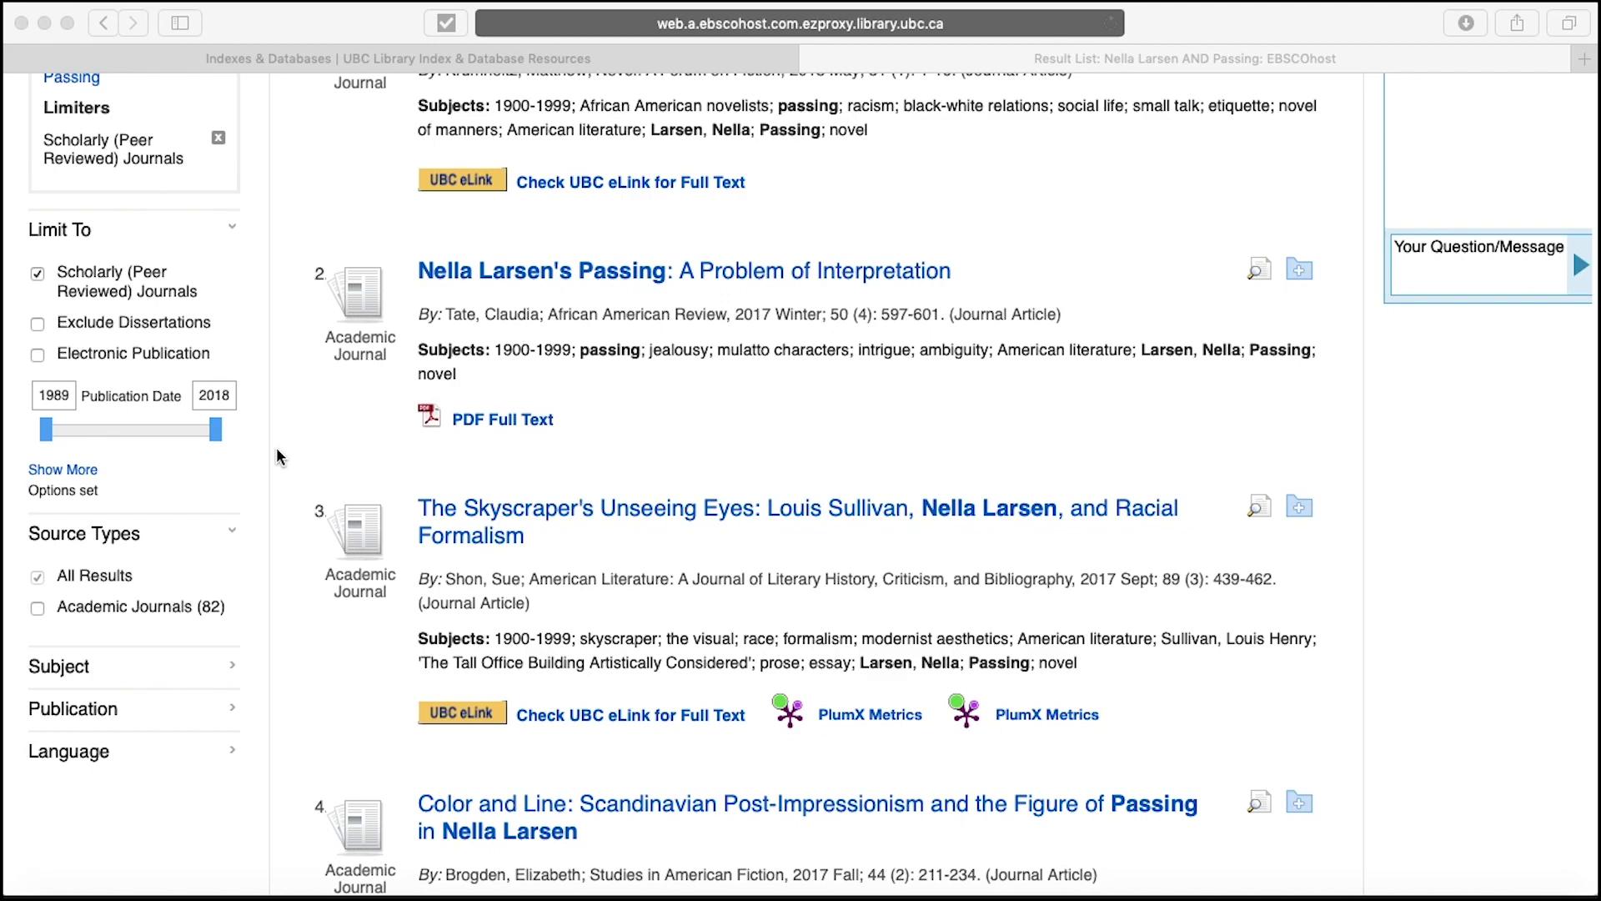
{"action": "scroll", "coordinate": [653, 409], "scroll_direction": "up", "scroll_amount": 5}
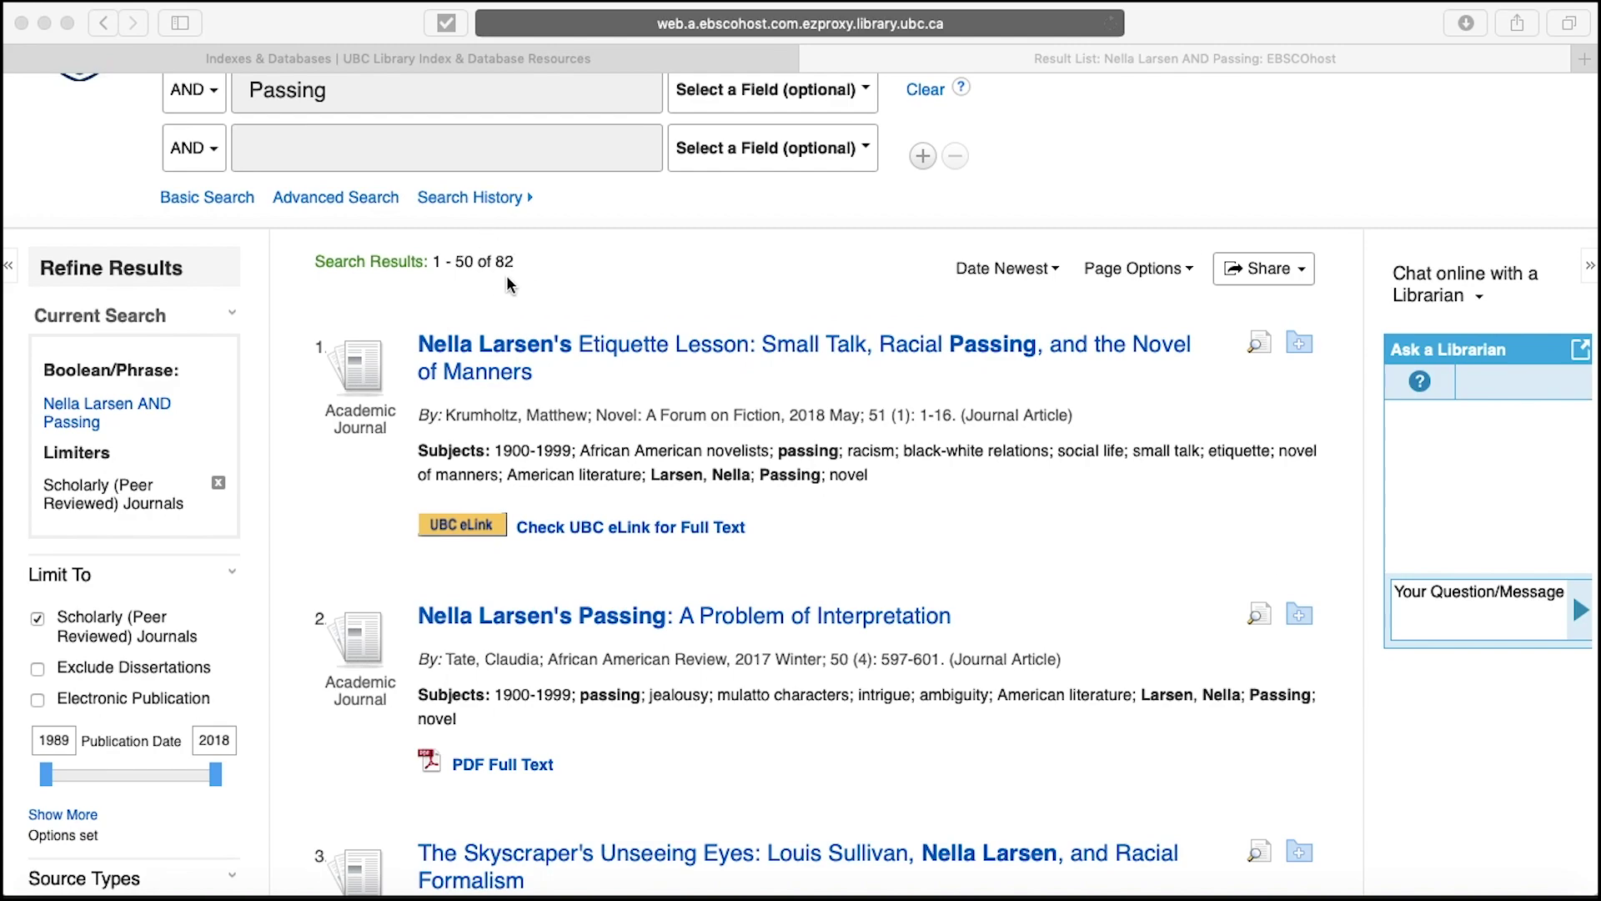
{"action": "scroll", "coordinate": [507, 280], "scroll_direction": "up", "scroll_amount": 2}
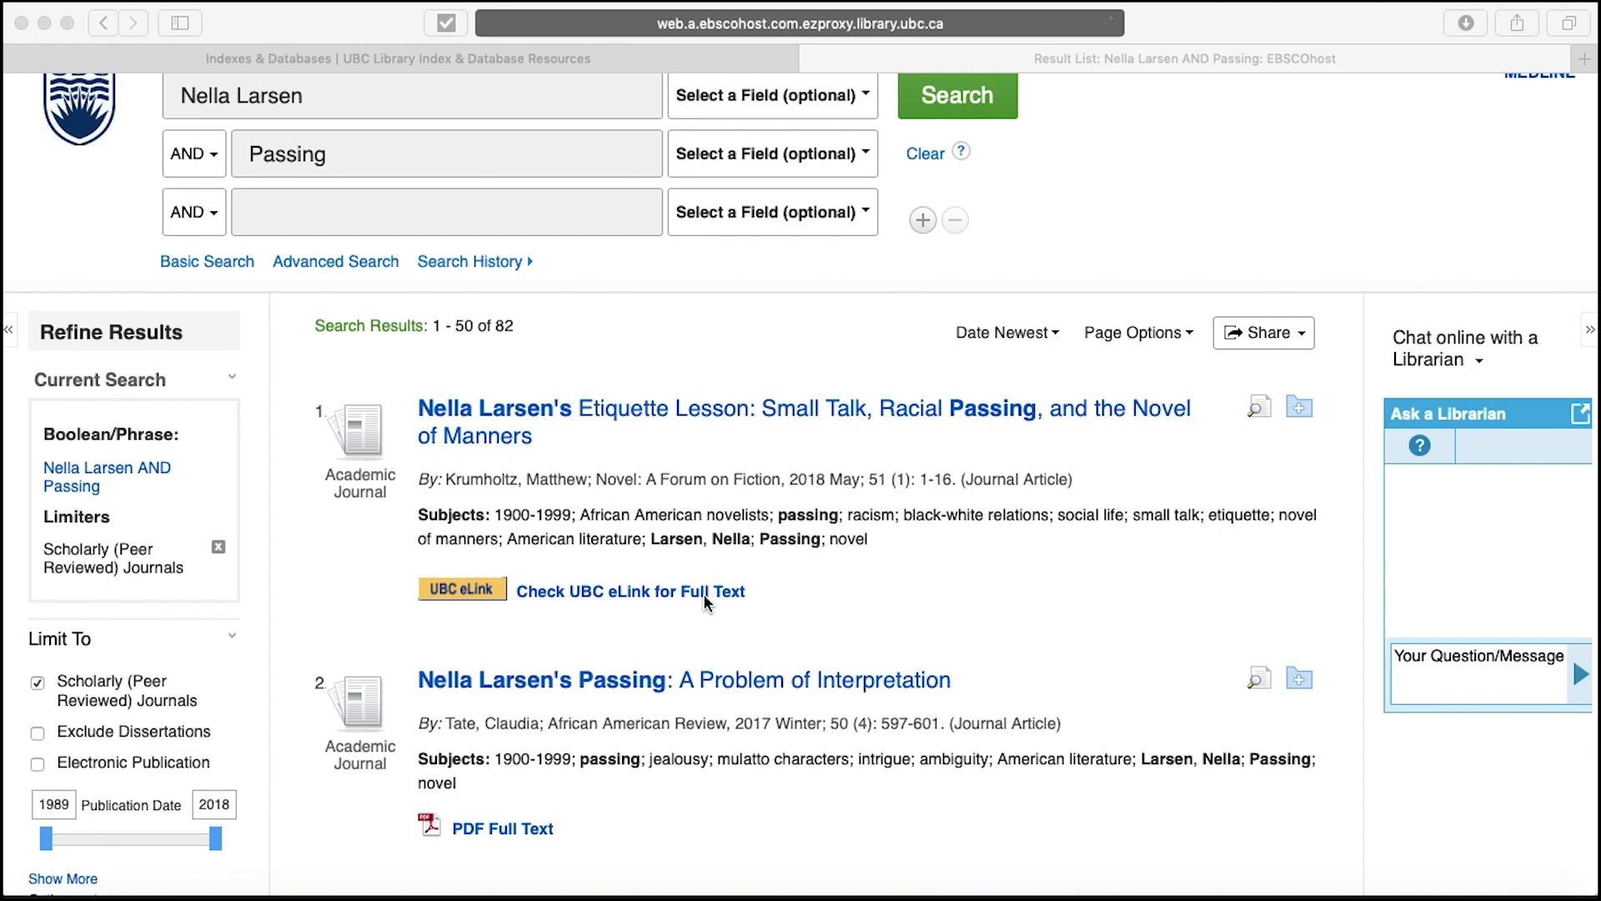
- View the PDF full text of "Nella Larsen's Passing: A Problem of Interpretation" and return to the result list
{"action": "scroll", "coordinate": [704, 601], "scroll_direction": "down", "scroll_amount": 5}
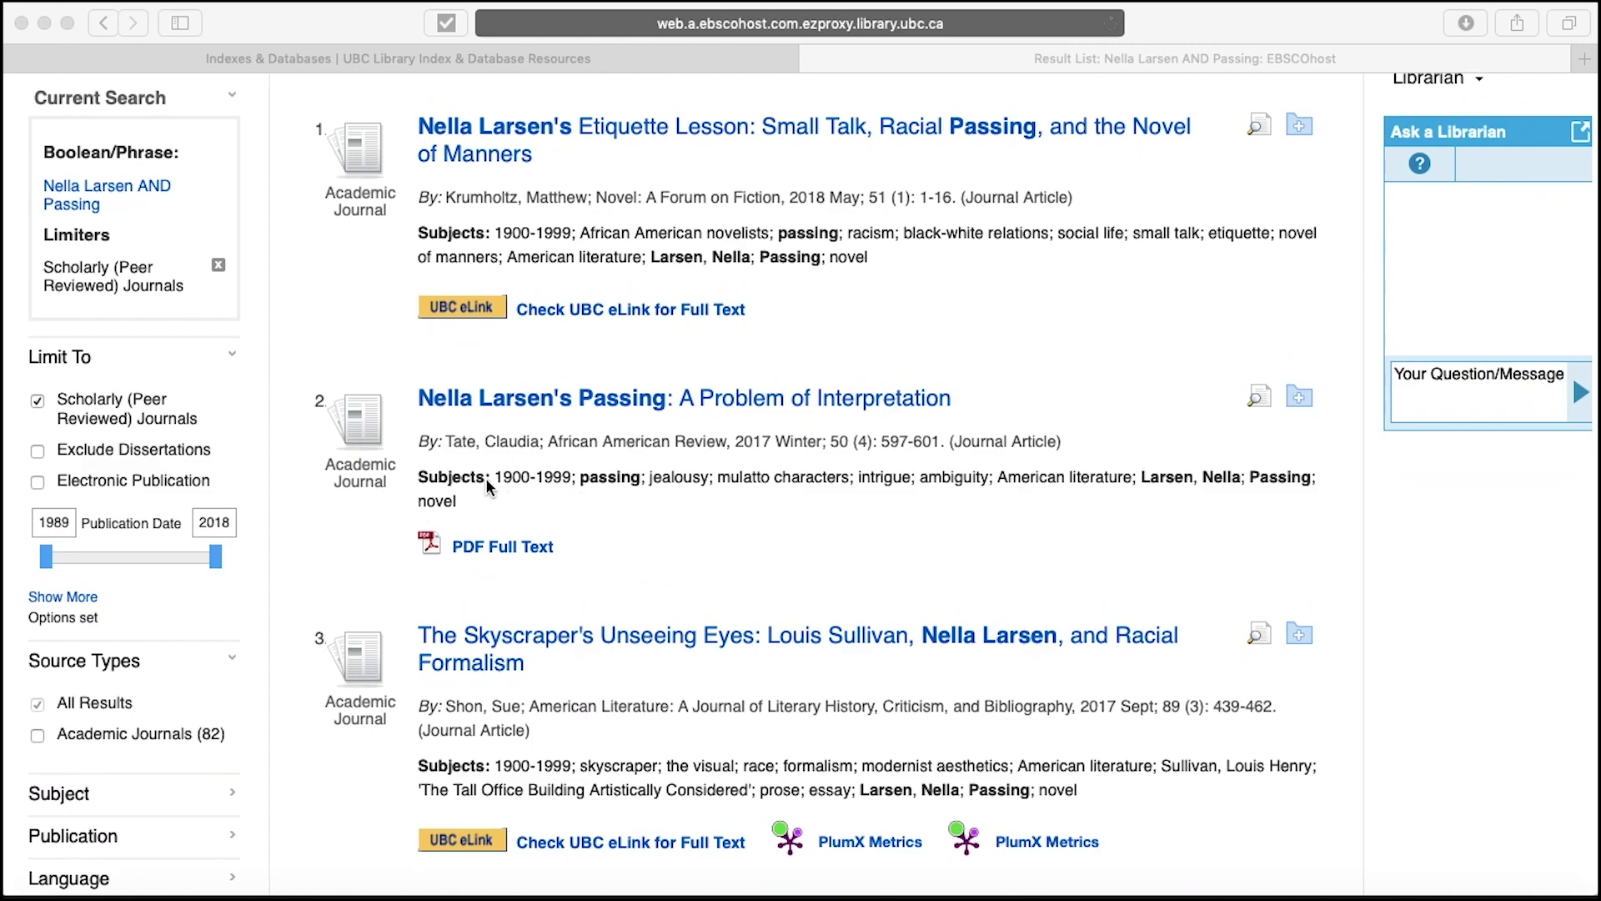
{"action": "left_click", "coordinate": [536, 551]}
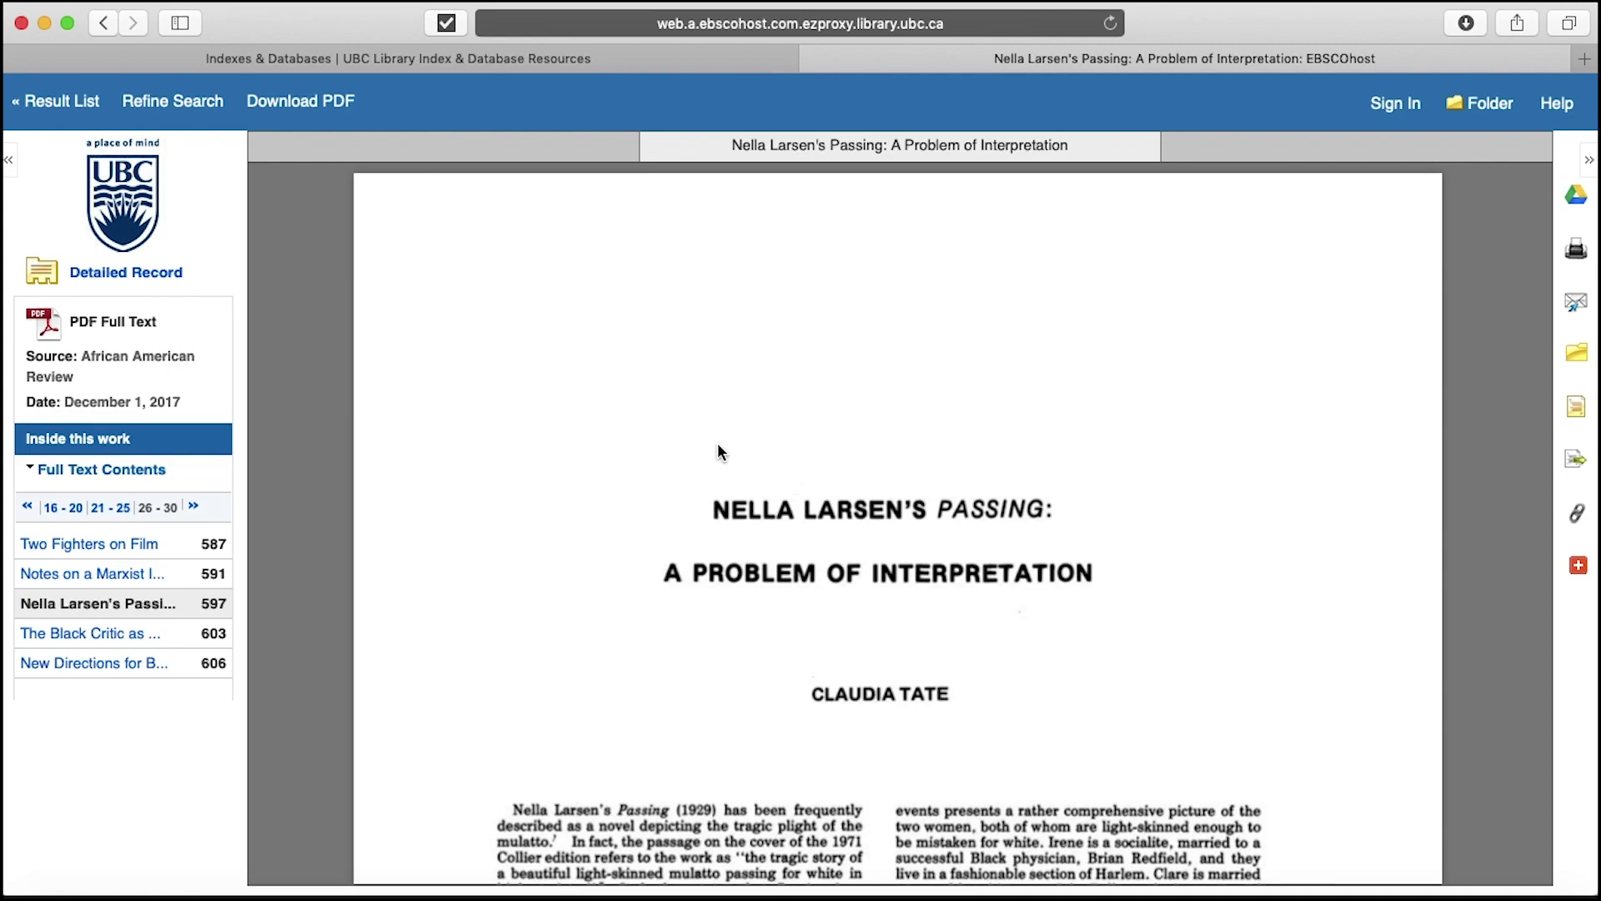
{"action": "left_click", "coordinate": [104, 23]}
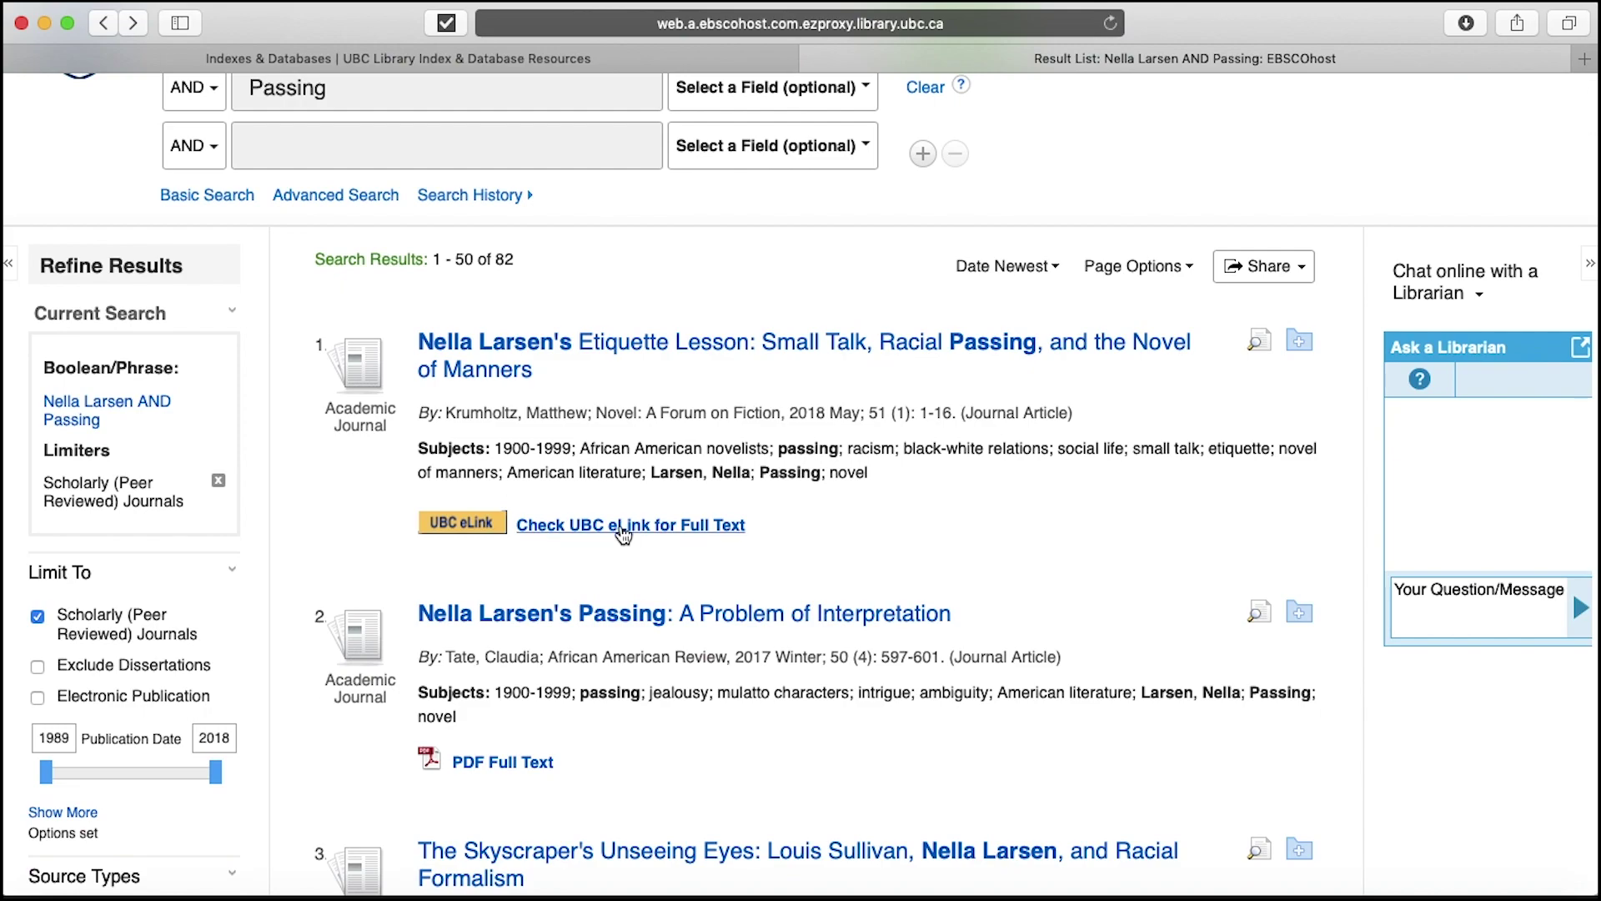
- Open the online full text of "Nella Larsen's Etiquette Lesson" through UBC eLink and examine the article's abstract
{"action": "left_click", "coordinate": [623, 527]}
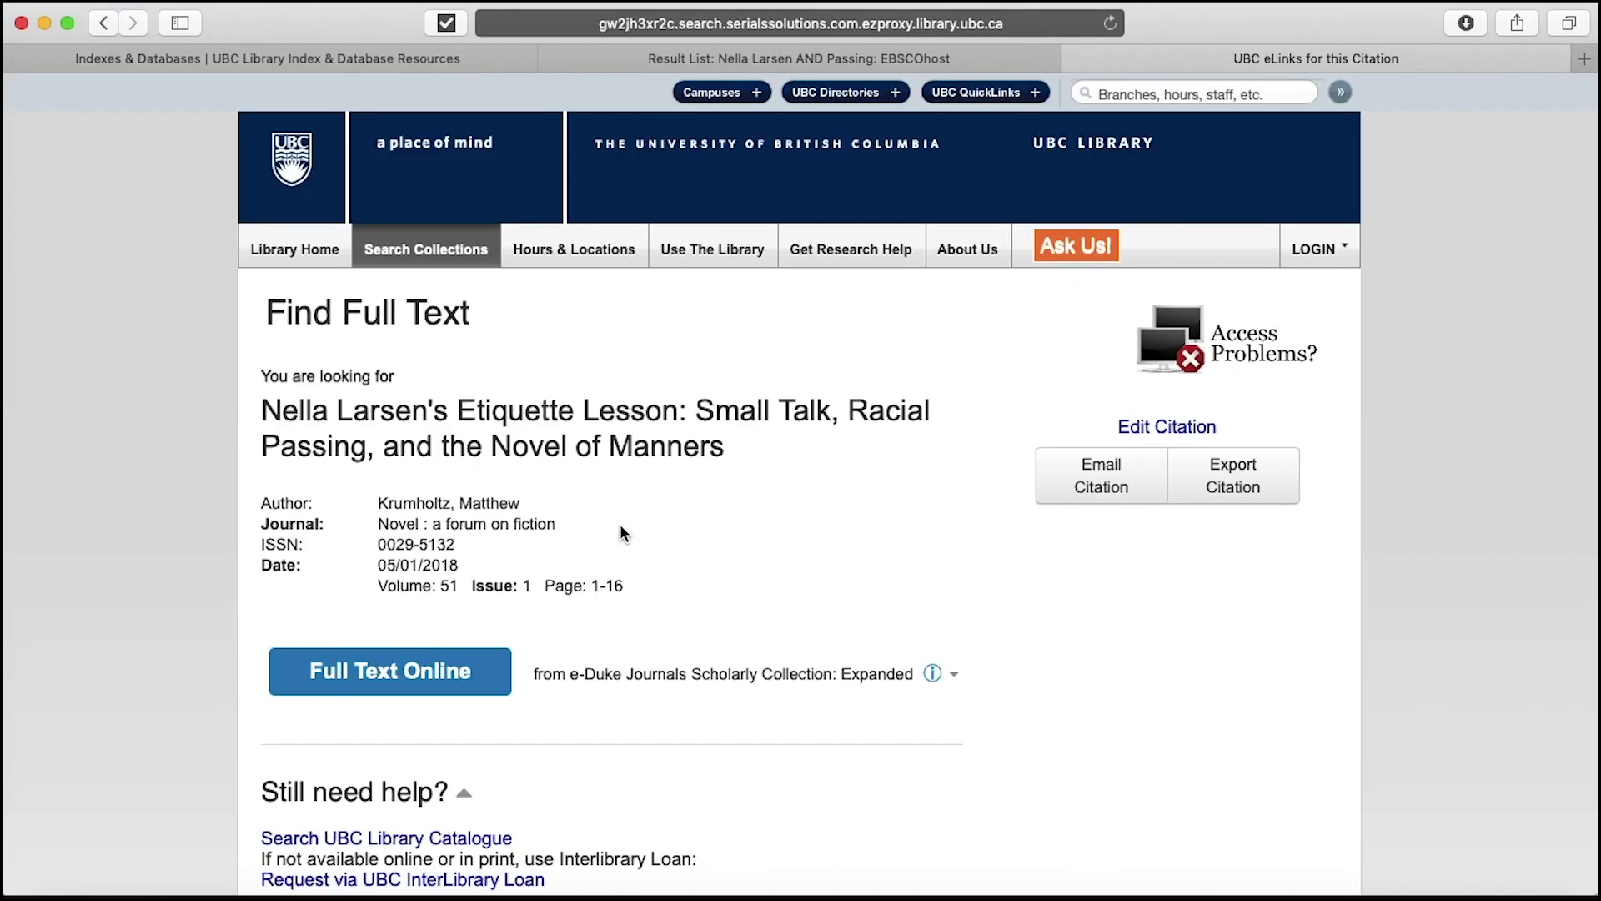
{"action": "scroll", "coordinate": [623, 534], "scroll_direction": "down", "scroll_amount": 3}
{"action": "scroll", "coordinate": [621, 532], "scroll_direction": "down", "scroll_amount": 1}
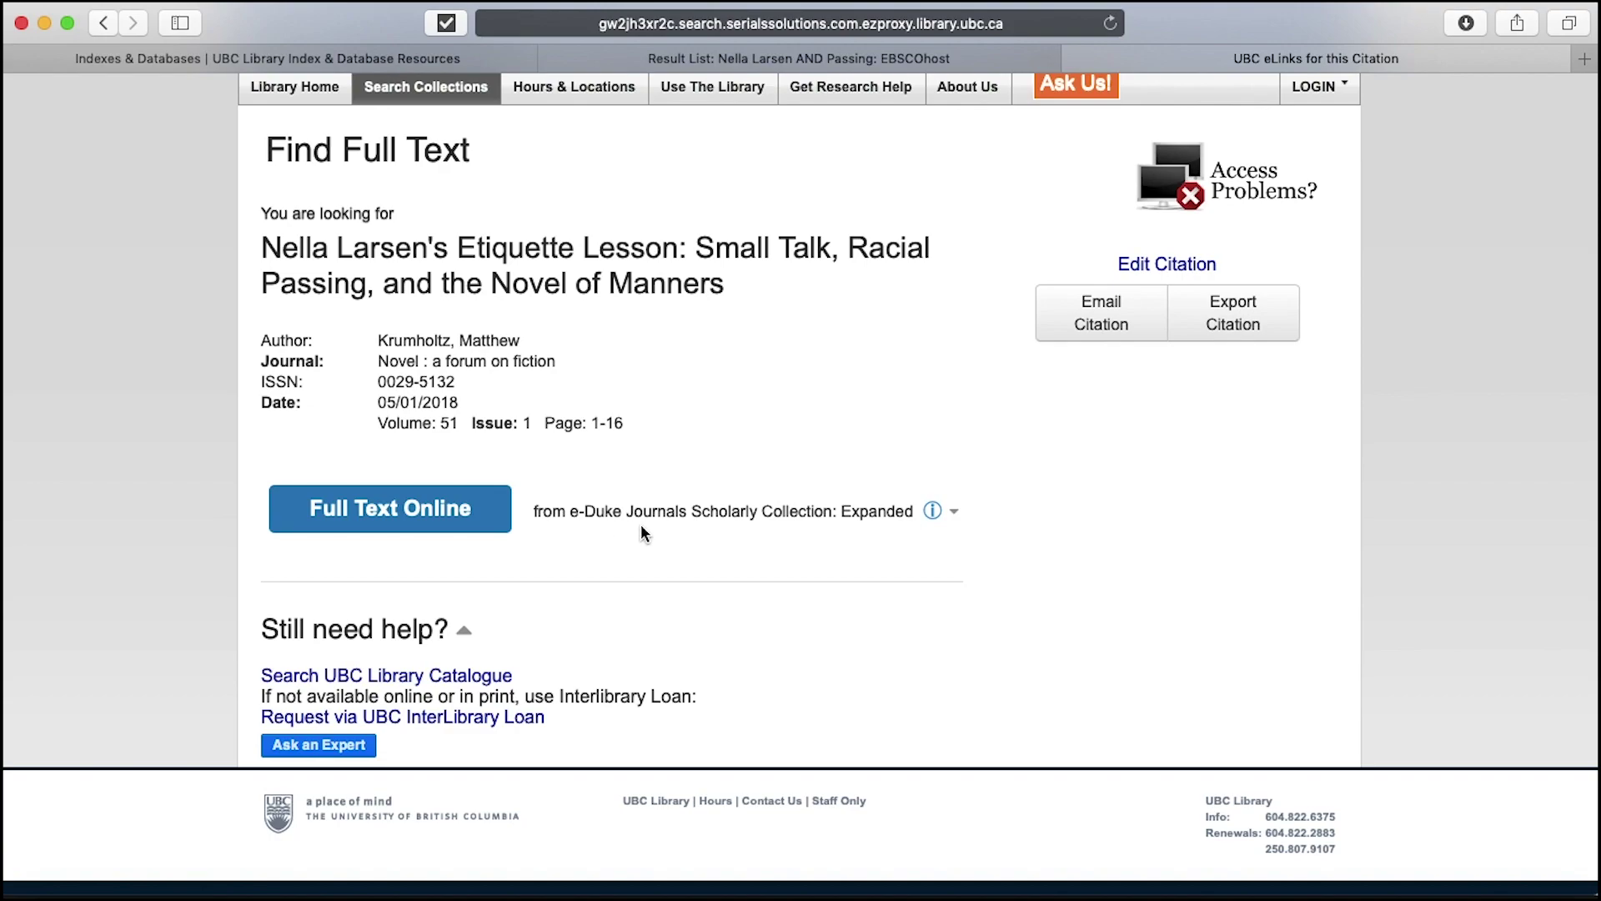
{"action": "left_click", "coordinate": [448, 509]}
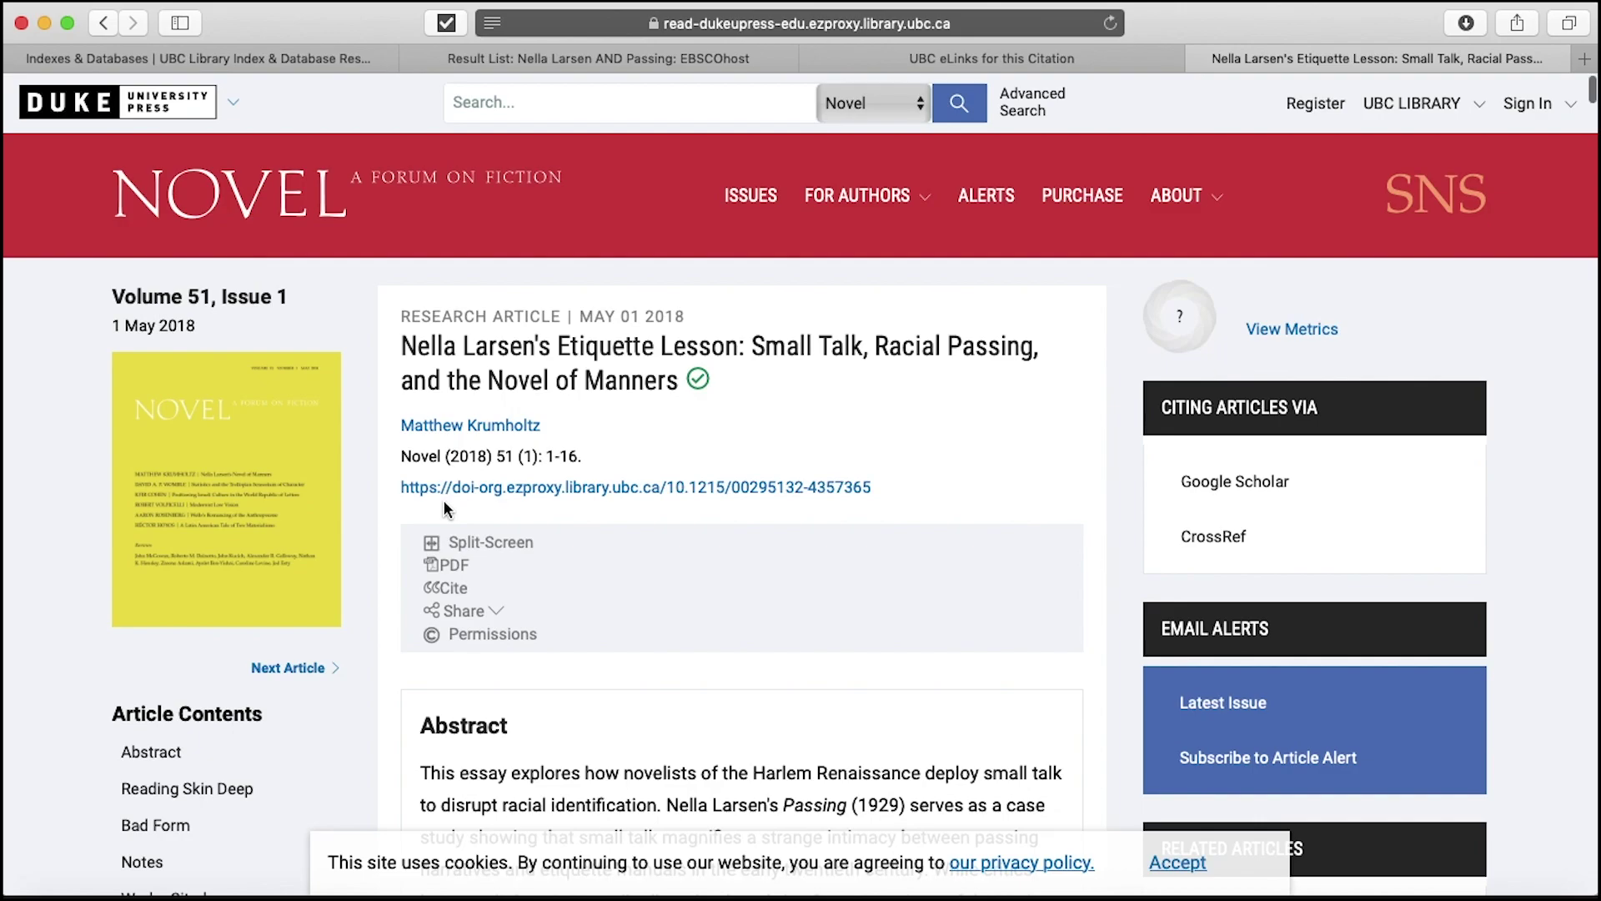
{"action": "scroll", "coordinate": [445, 509], "scroll_direction": "down", "scroll_amount": 6}
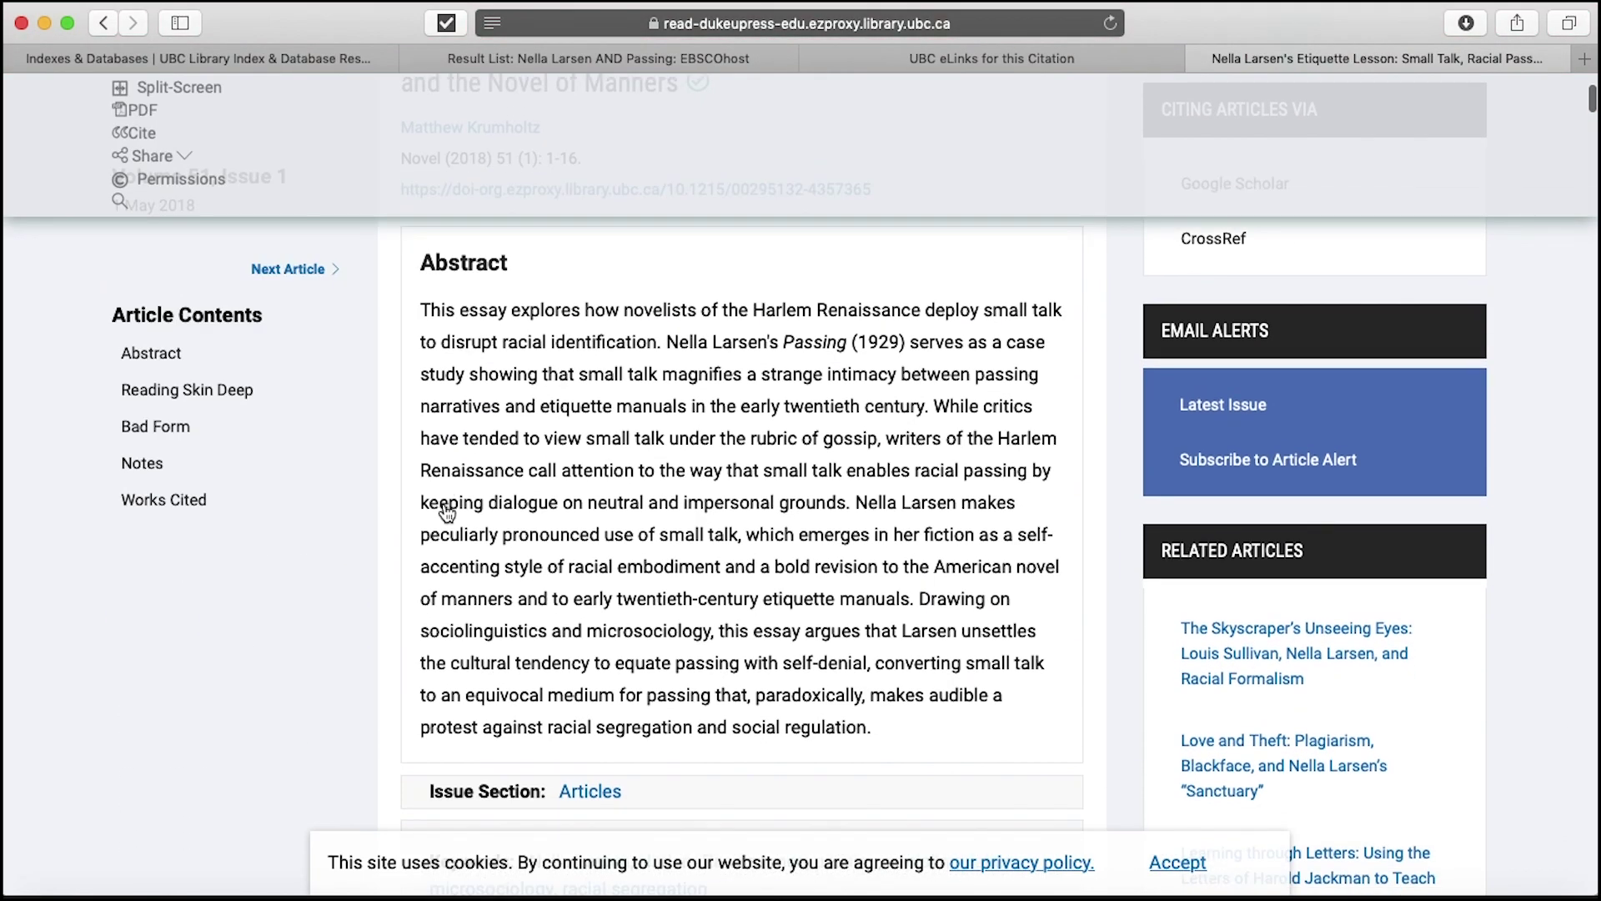
{"action": "scroll", "coordinate": [444, 511], "scroll_direction": "up", "scroll_amount": 6}
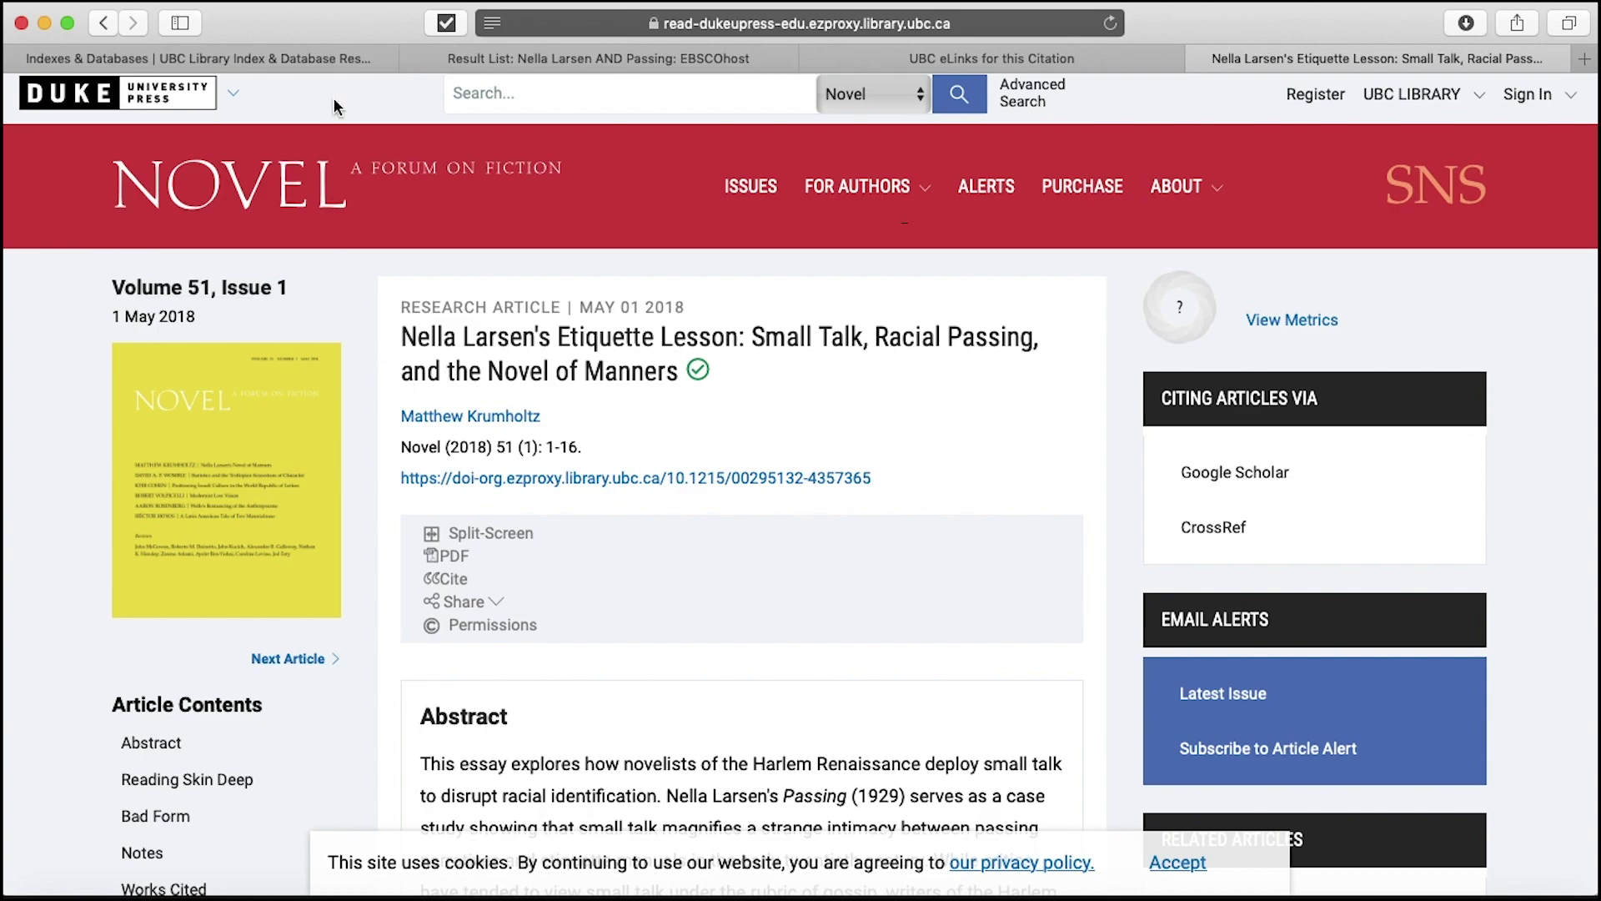
- Return to the EBSCOhost results and check UBC eLink for the full text of "Color and Line: Scandinavian Post-Impressionism and the Figure of Passing in Nella Larsen"
{"action": "left_click", "coordinate": [594, 59]}
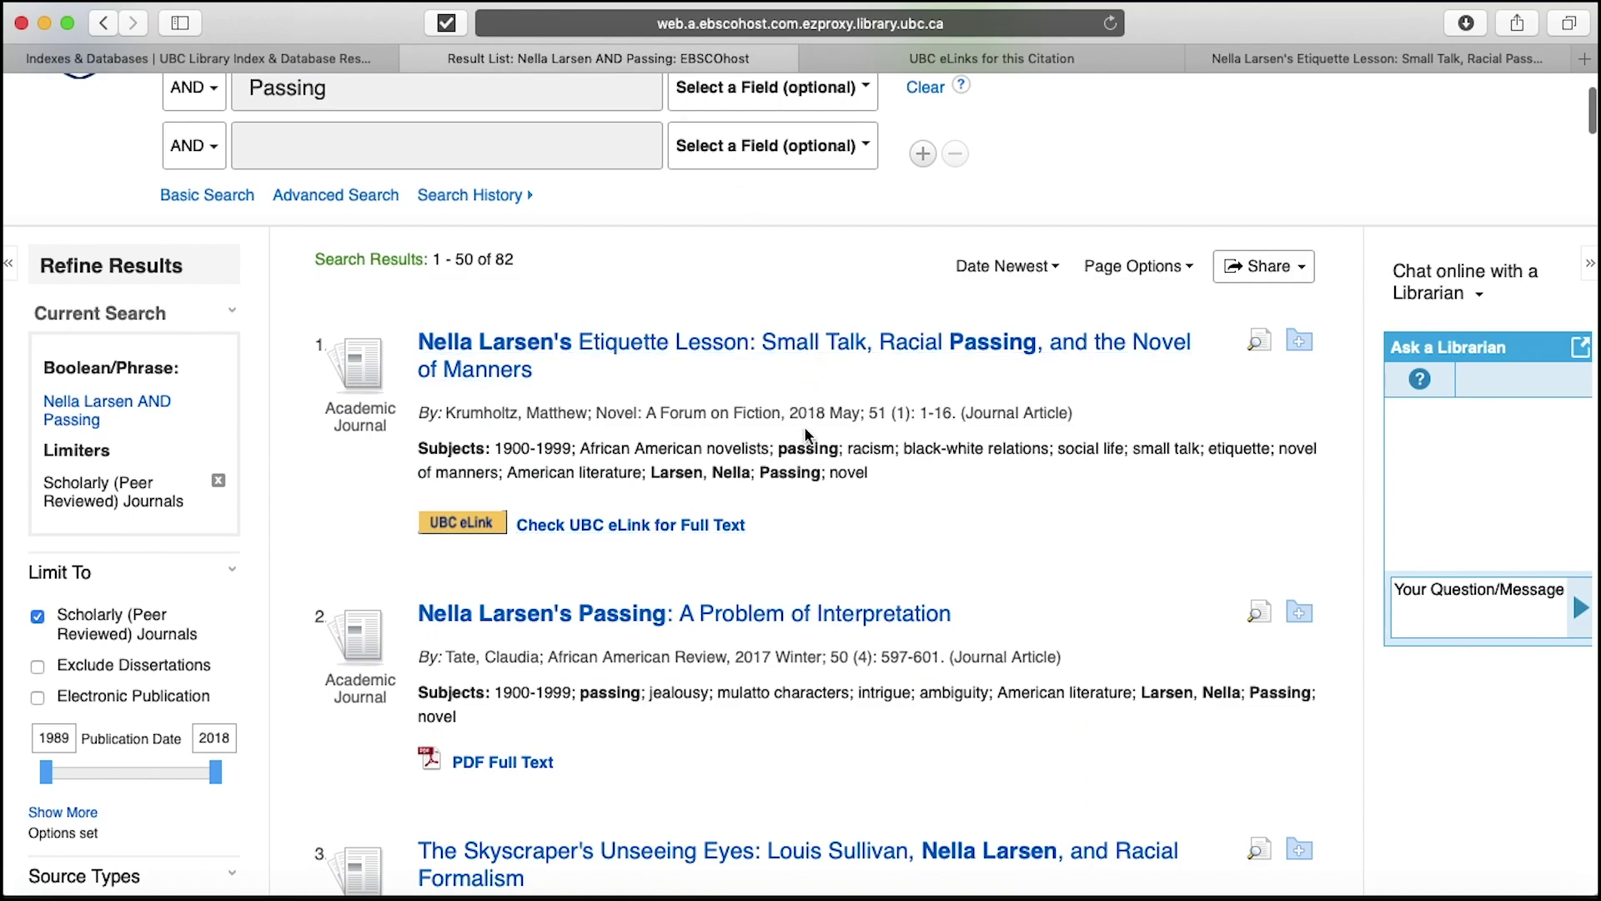
{"action": "scroll", "coordinate": [805, 436], "scroll_direction": "down", "scroll_amount": 5}
{"action": "scroll", "coordinate": [806, 435], "scroll_direction": "down", "scroll_amount": 5}
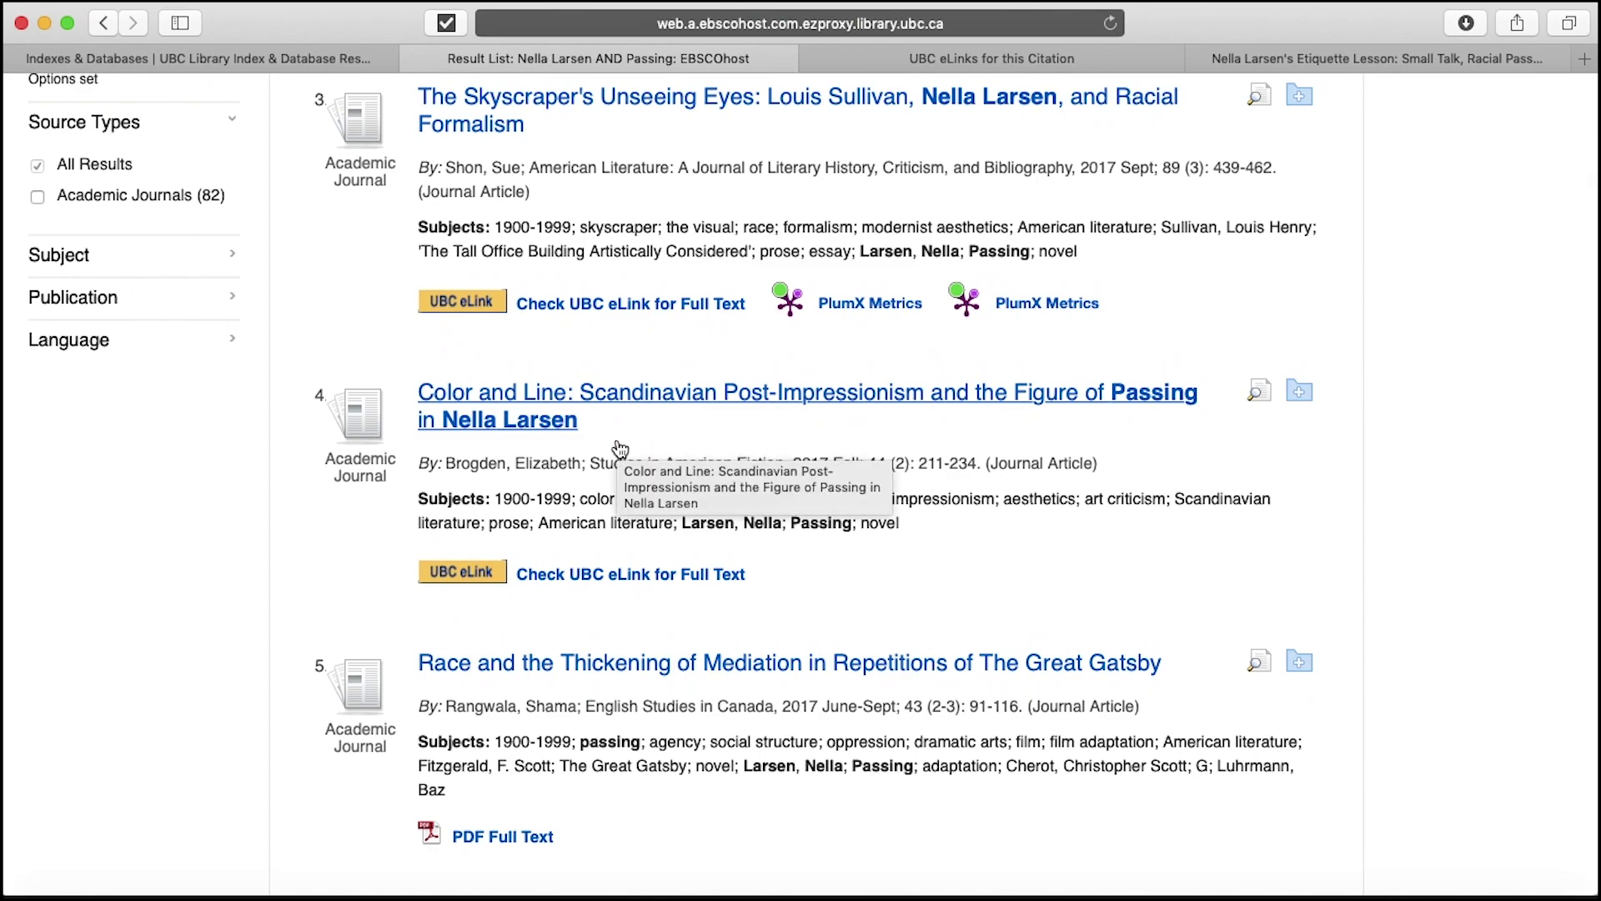
{"action": "left_click", "coordinate": [630, 575]}
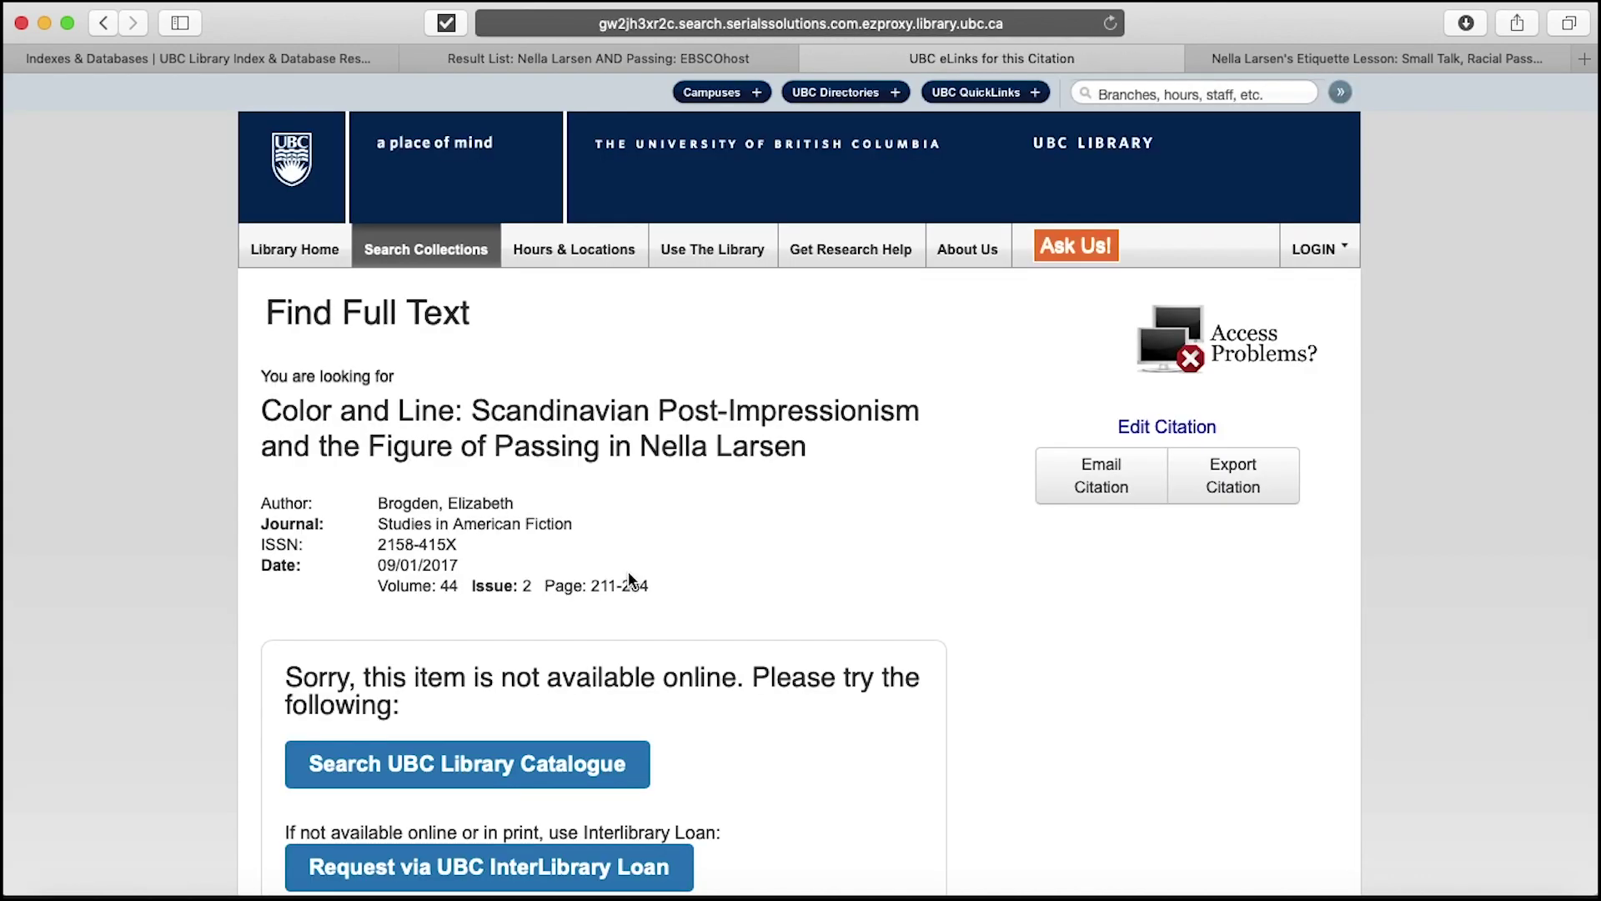
{"action": "scroll", "coordinate": [630, 575], "scroll_direction": "down", "scroll_amount": 5}
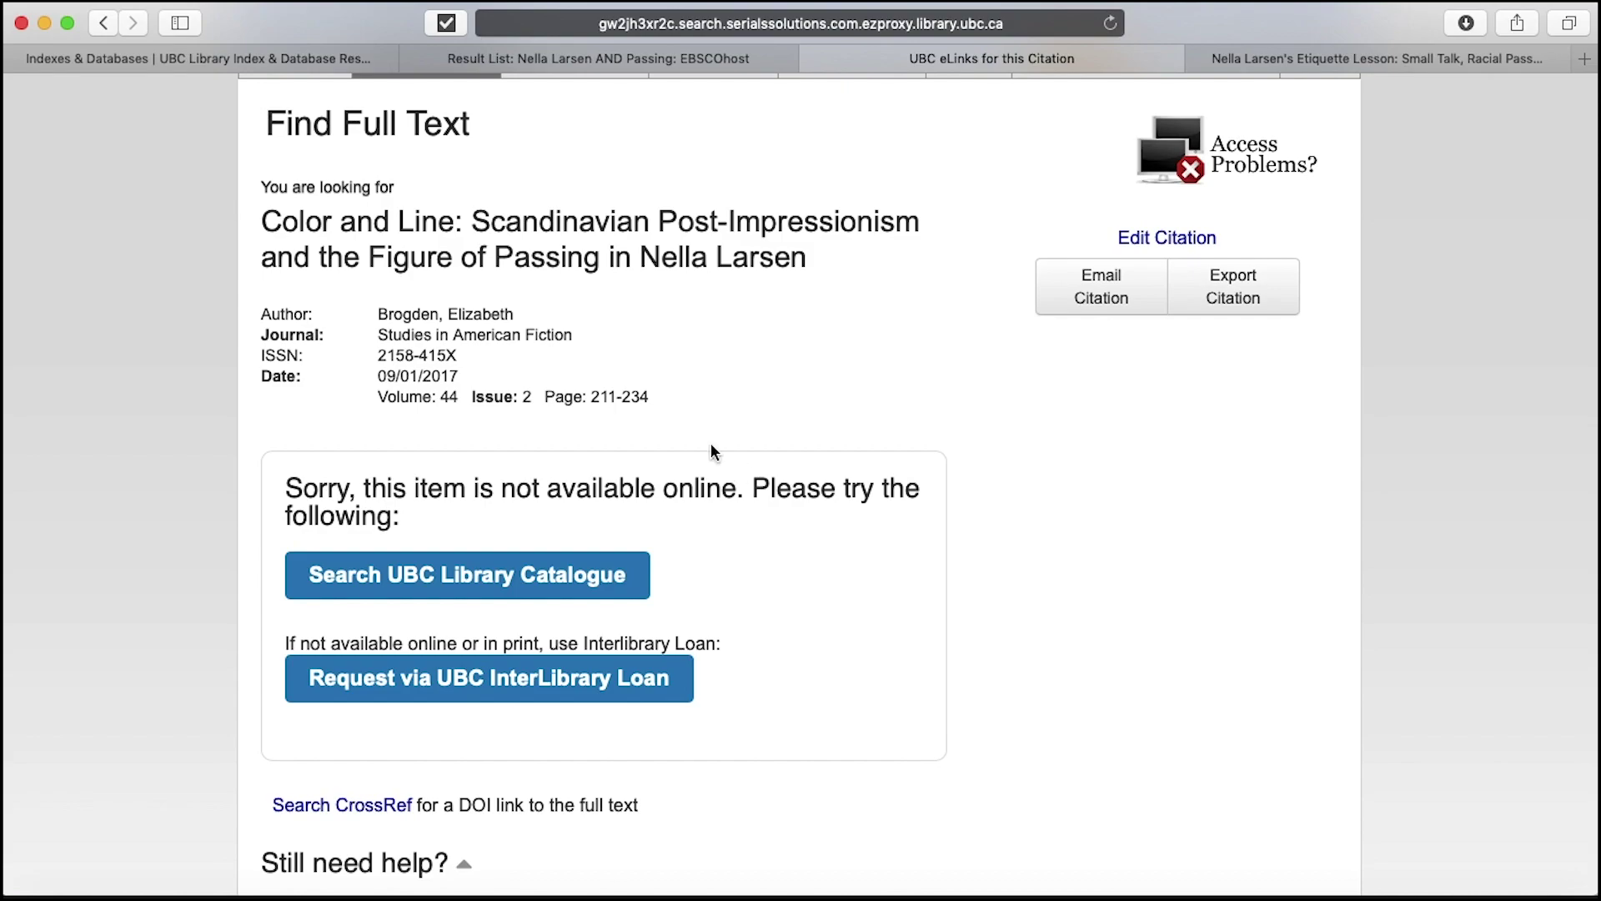
- Copy the full title of the "Color and Line" article and go to the UBC Library home page
{"action": "left_click_drag", "start_coordinate": [264, 218], "coordinate": [803, 259]}
{"action": "key", "text": "super+c"}
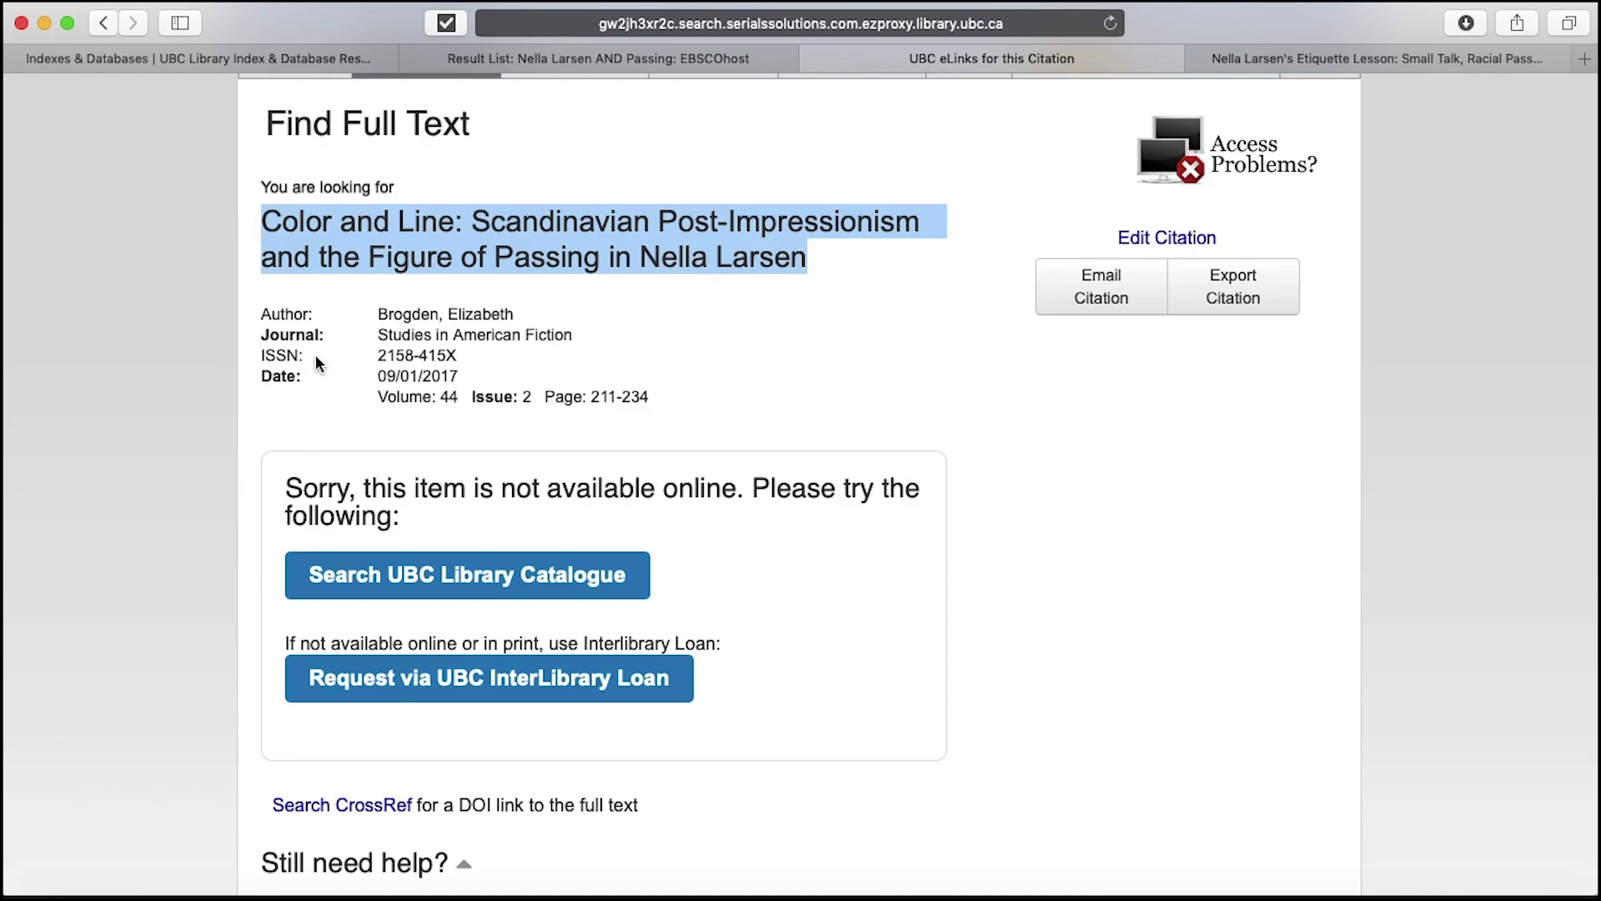
{"action": "scroll", "coordinate": [311, 364], "scroll_direction": "up", "scroll_amount": 3}
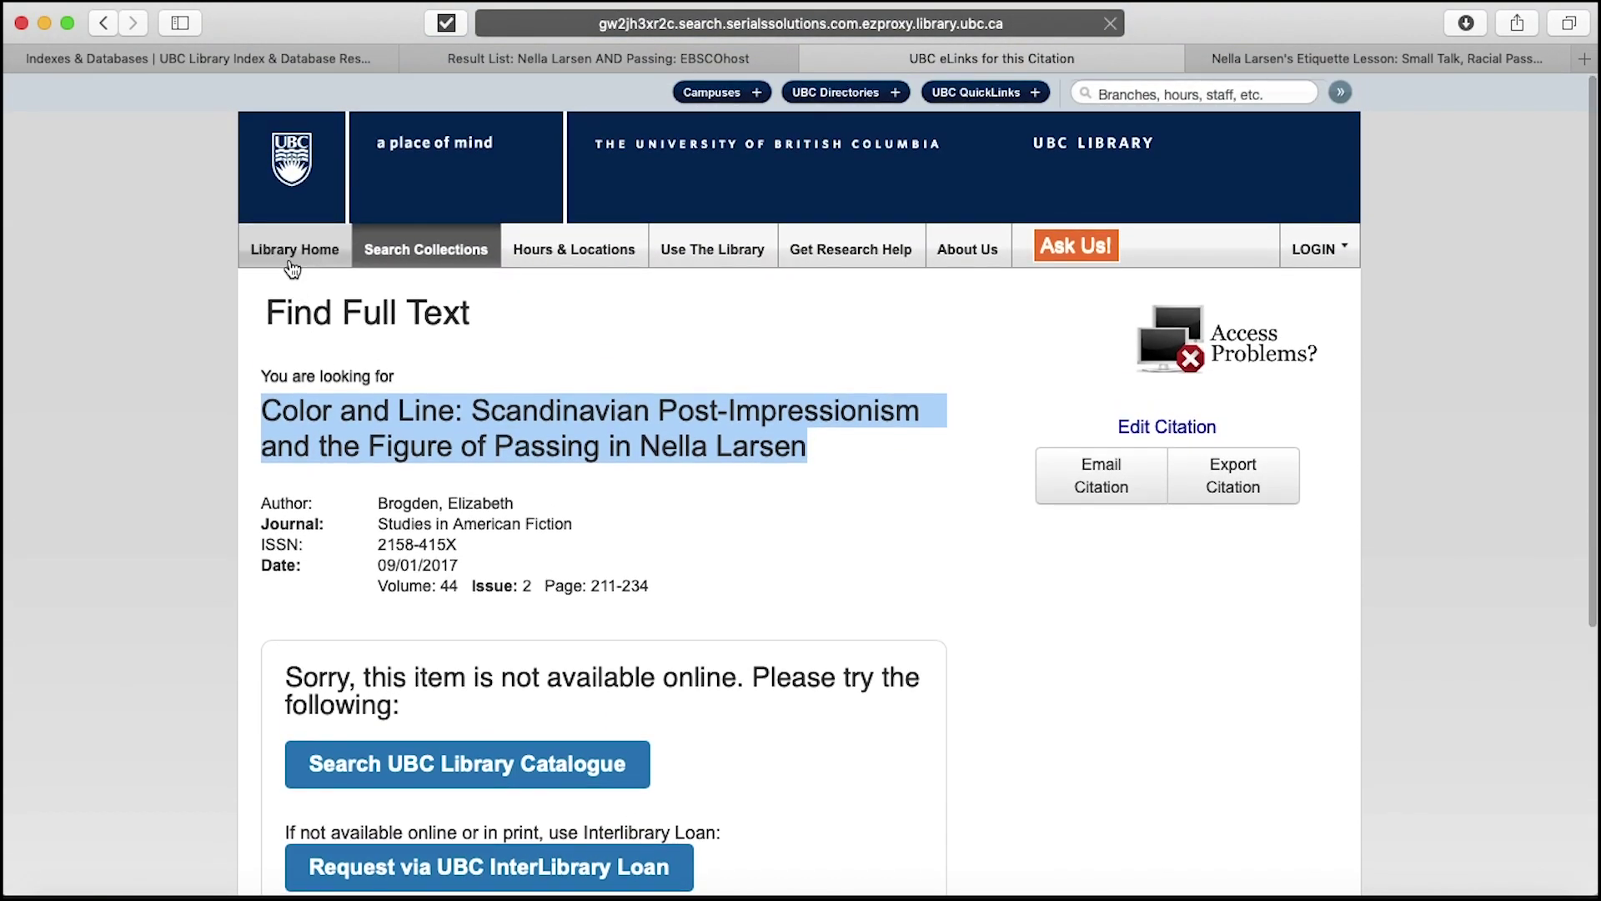
{"action": "left_click", "coordinate": [289, 263]}
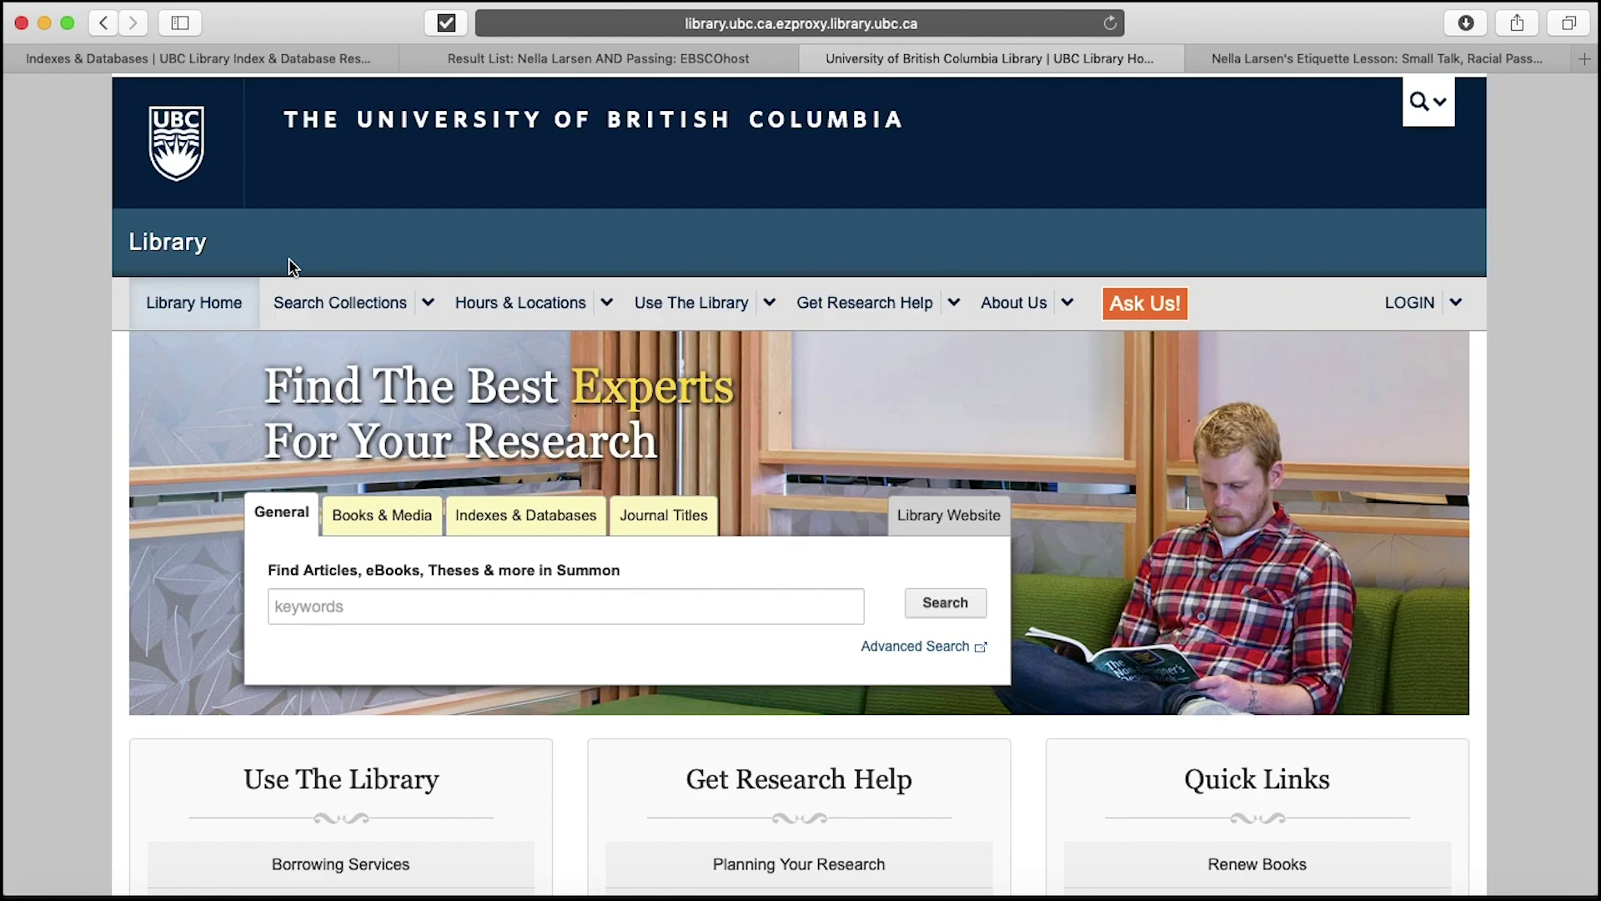
- Search Summon for the copied title in quotation marks, "Color and Line: Scandinavian Post-Impressionism and the Figure of Passing in Nella Larsen"
{"action": "left_click", "coordinate": [303, 615]}
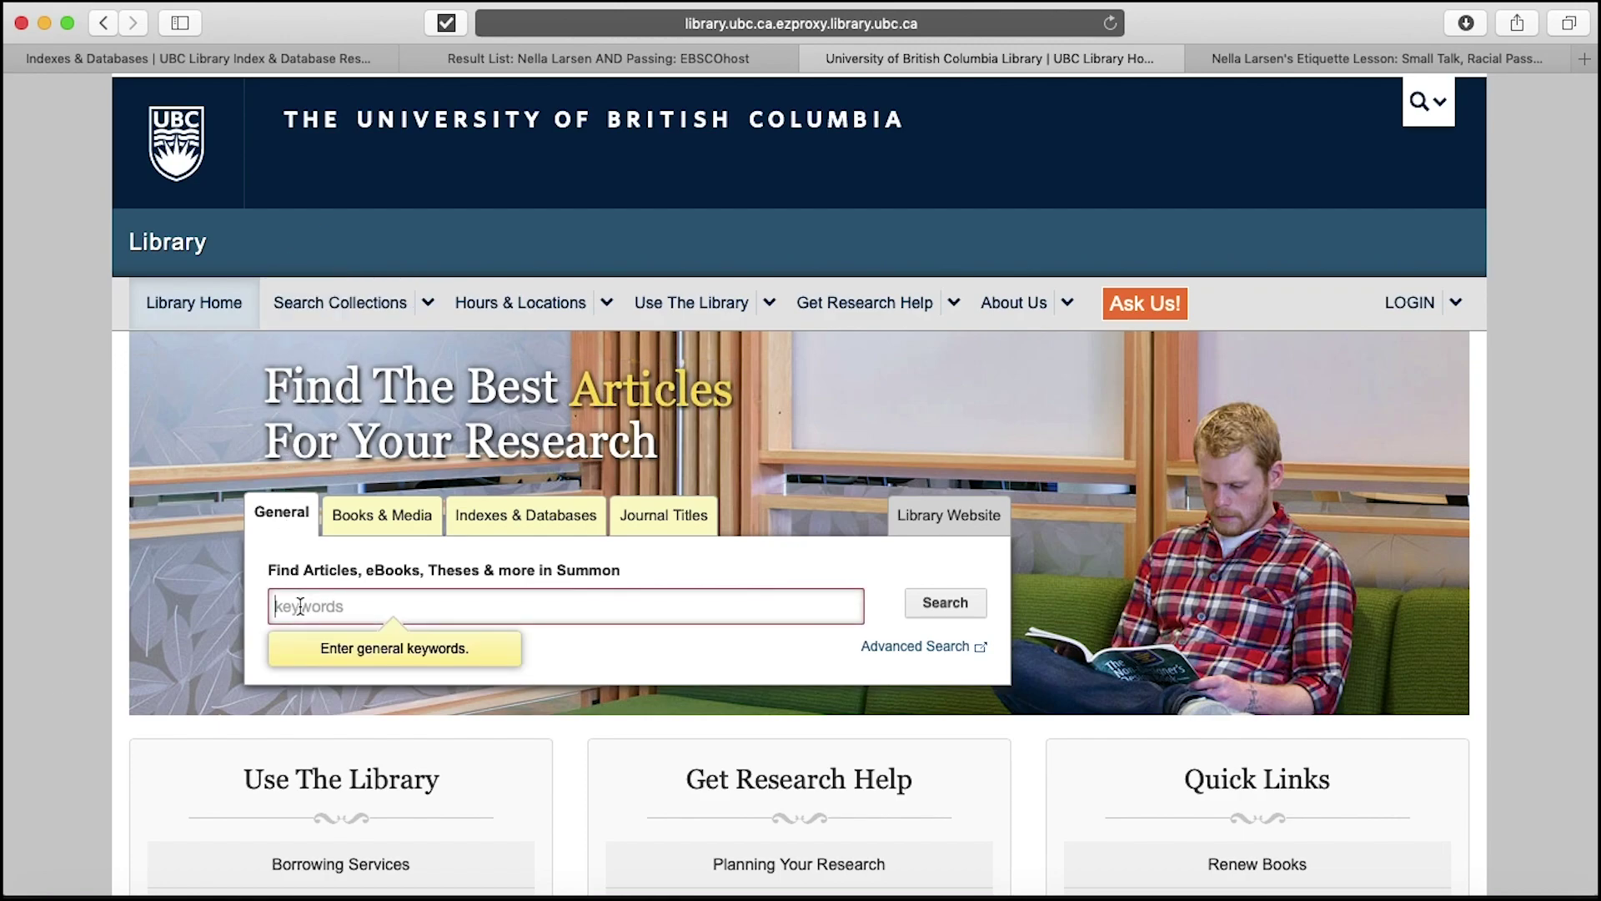
{"action": "type", "text": "\""}
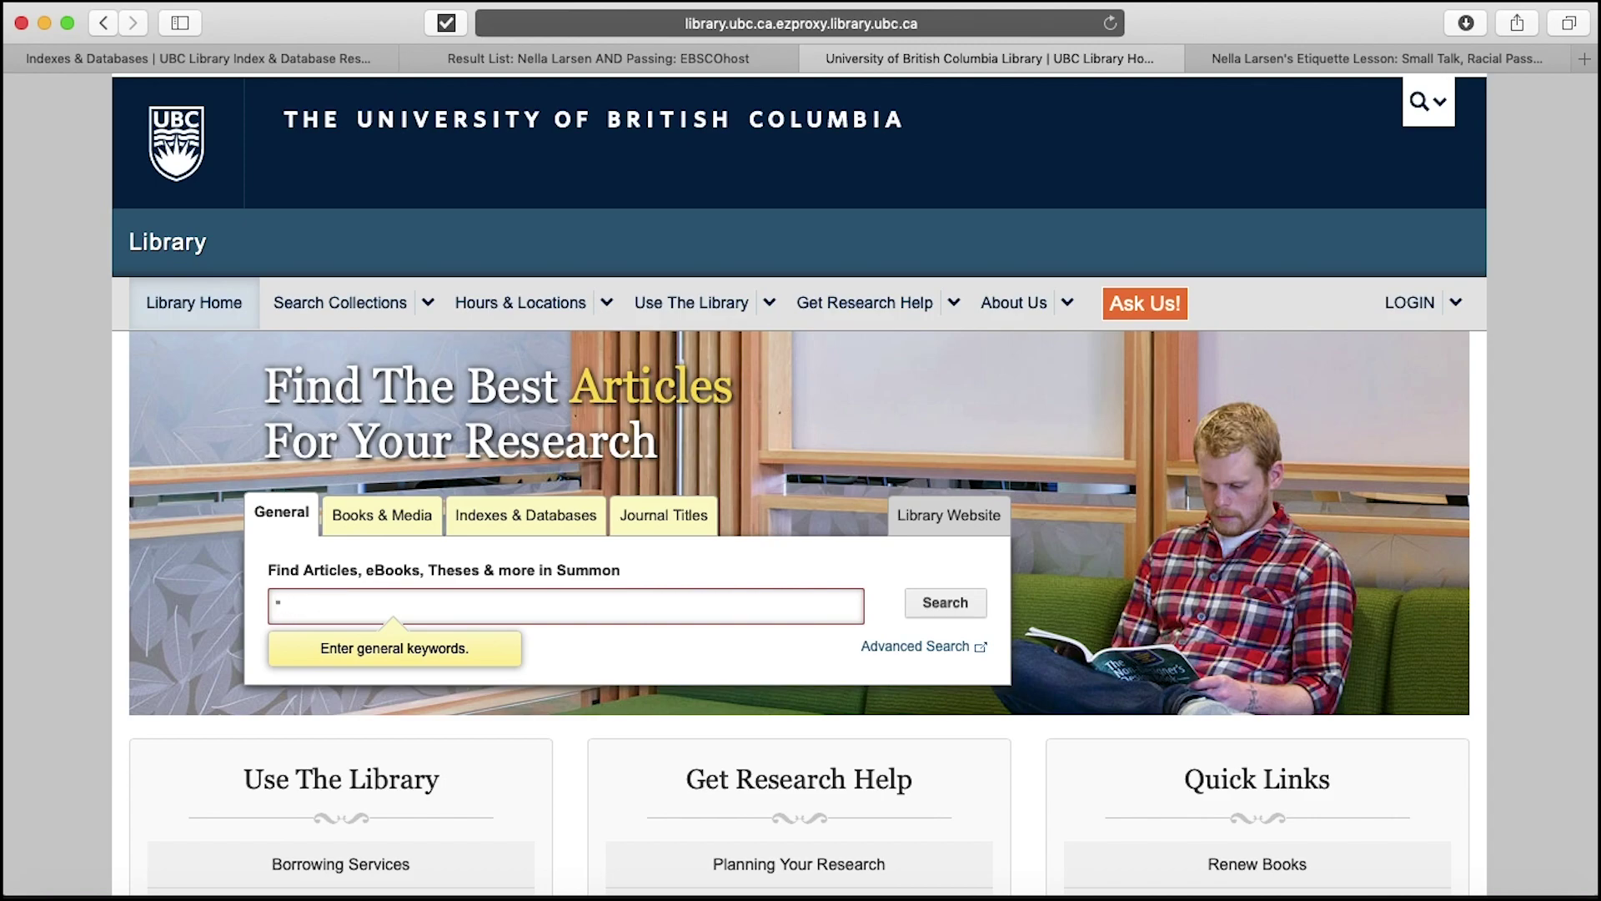
{"action": "key", "text": "super+v"}
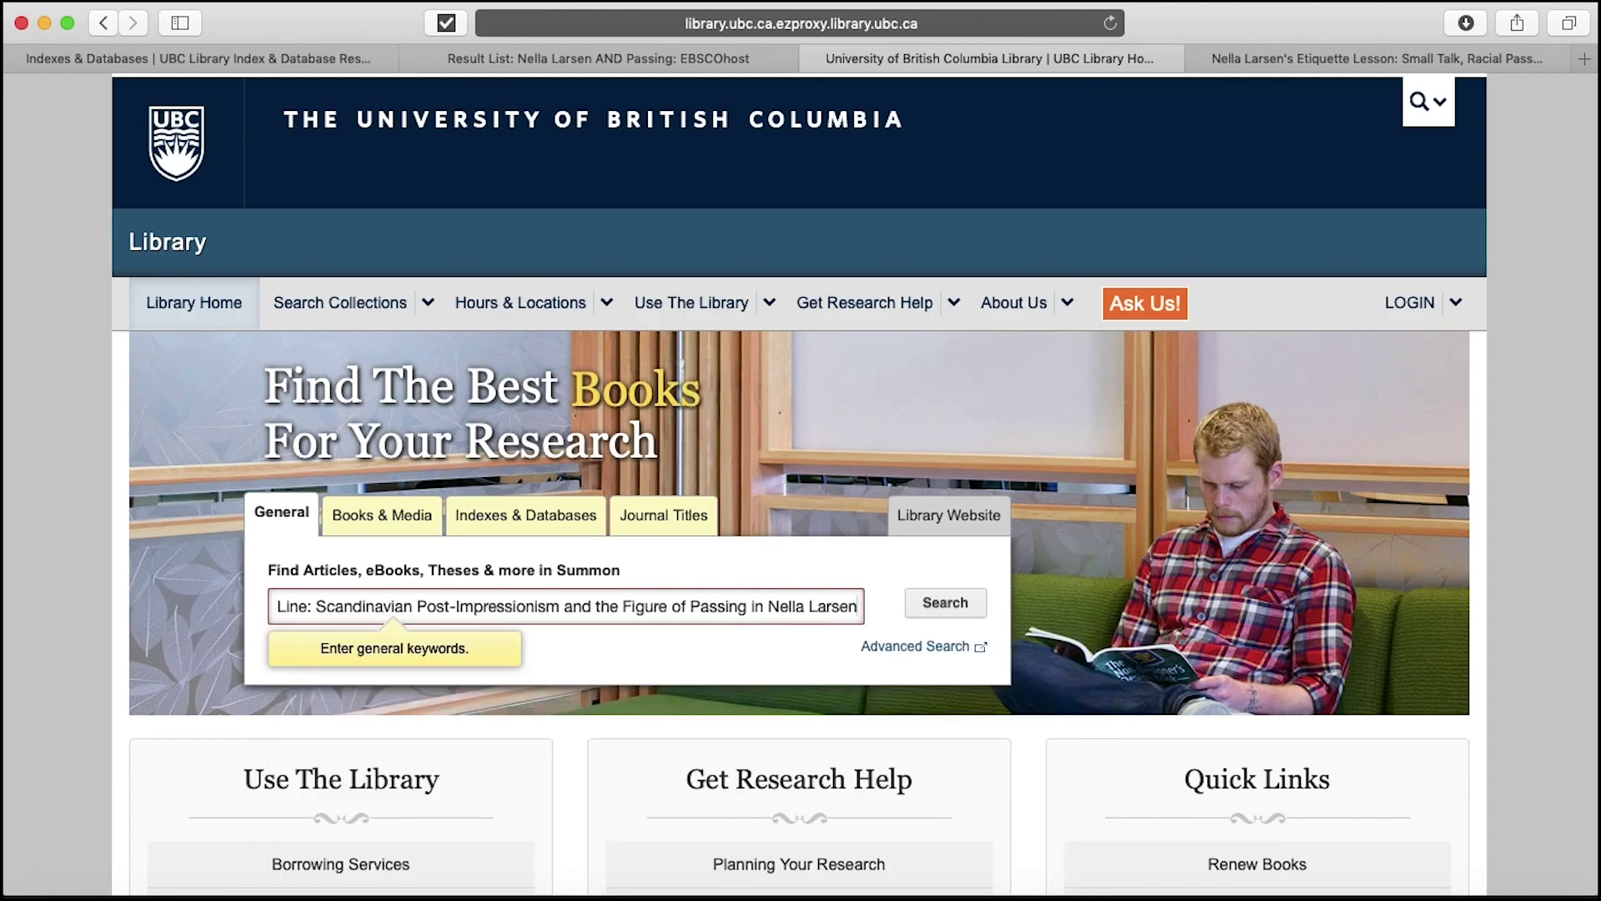
{"action": "type", "text": "\""}
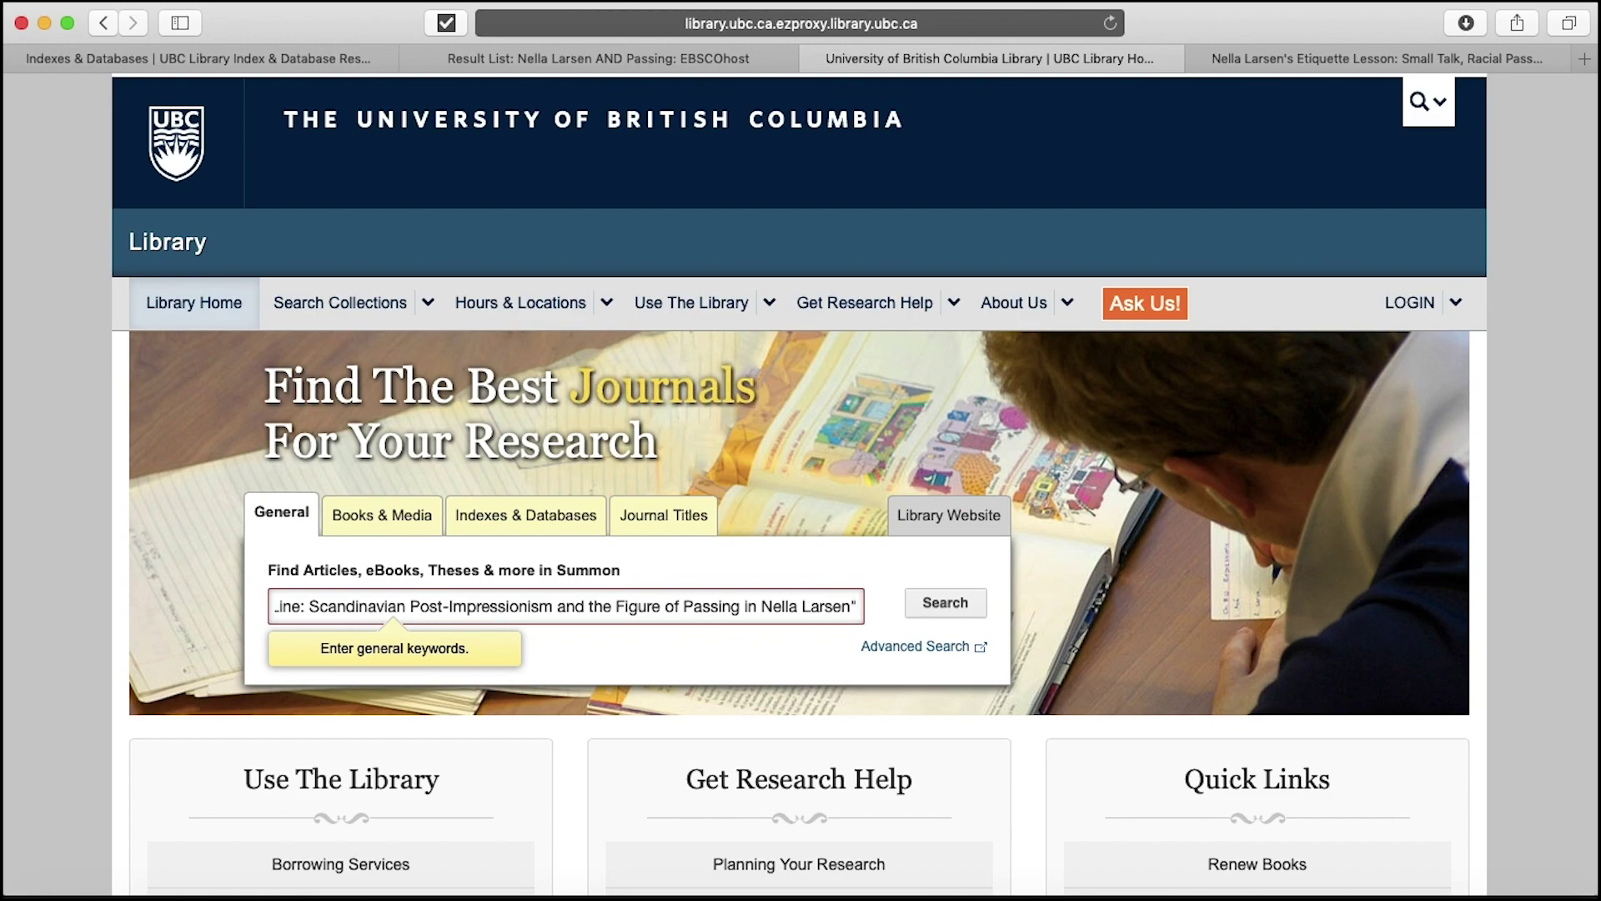
{"action": "left_click", "coordinate": [936, 613]}
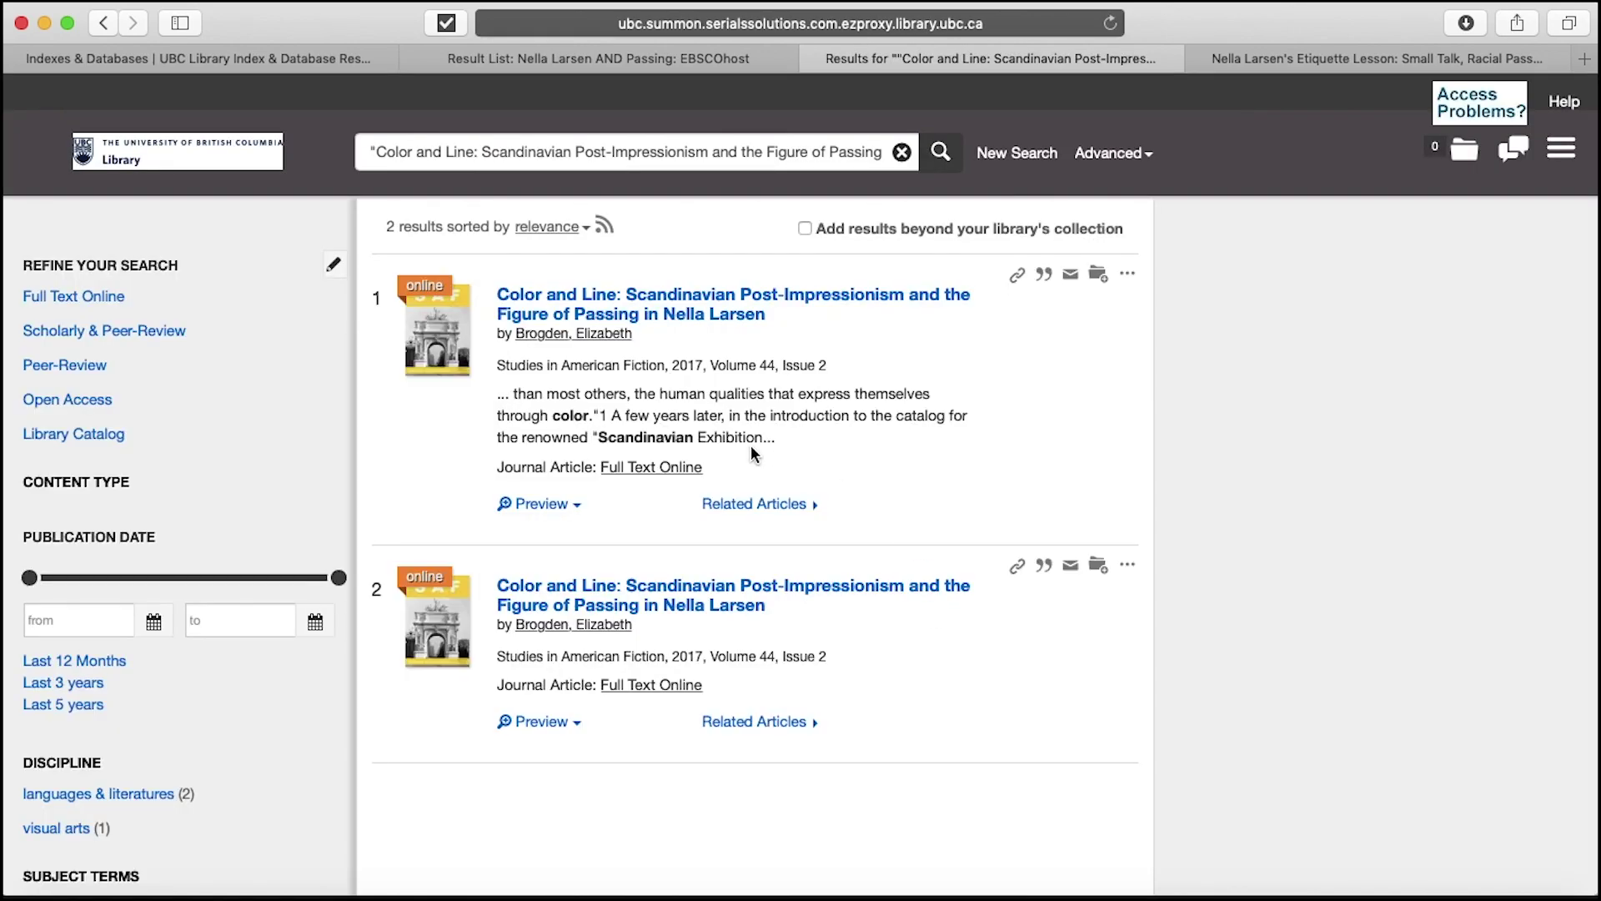
- Open the full text of the first "Color and Line" result and examine the article's page on Project MUSE
{"action": "left_click", "coordinate": [651, 467]}
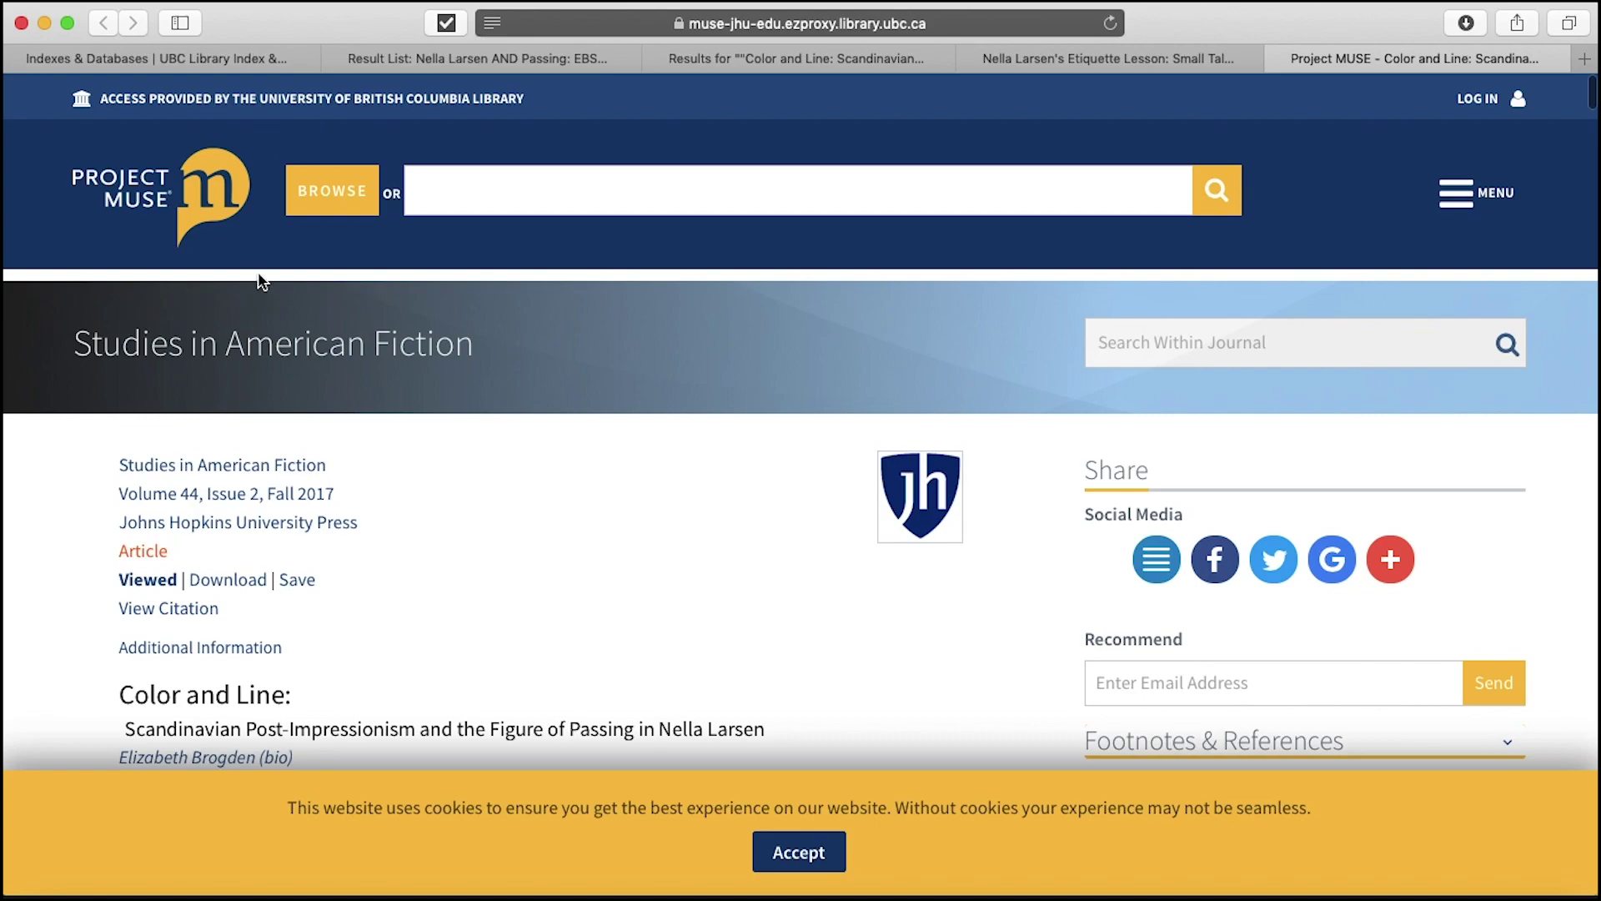
{"action": "scroll", "coordinate": [541, 434], "scroll_direction": "down", "scroll_amount": 3}
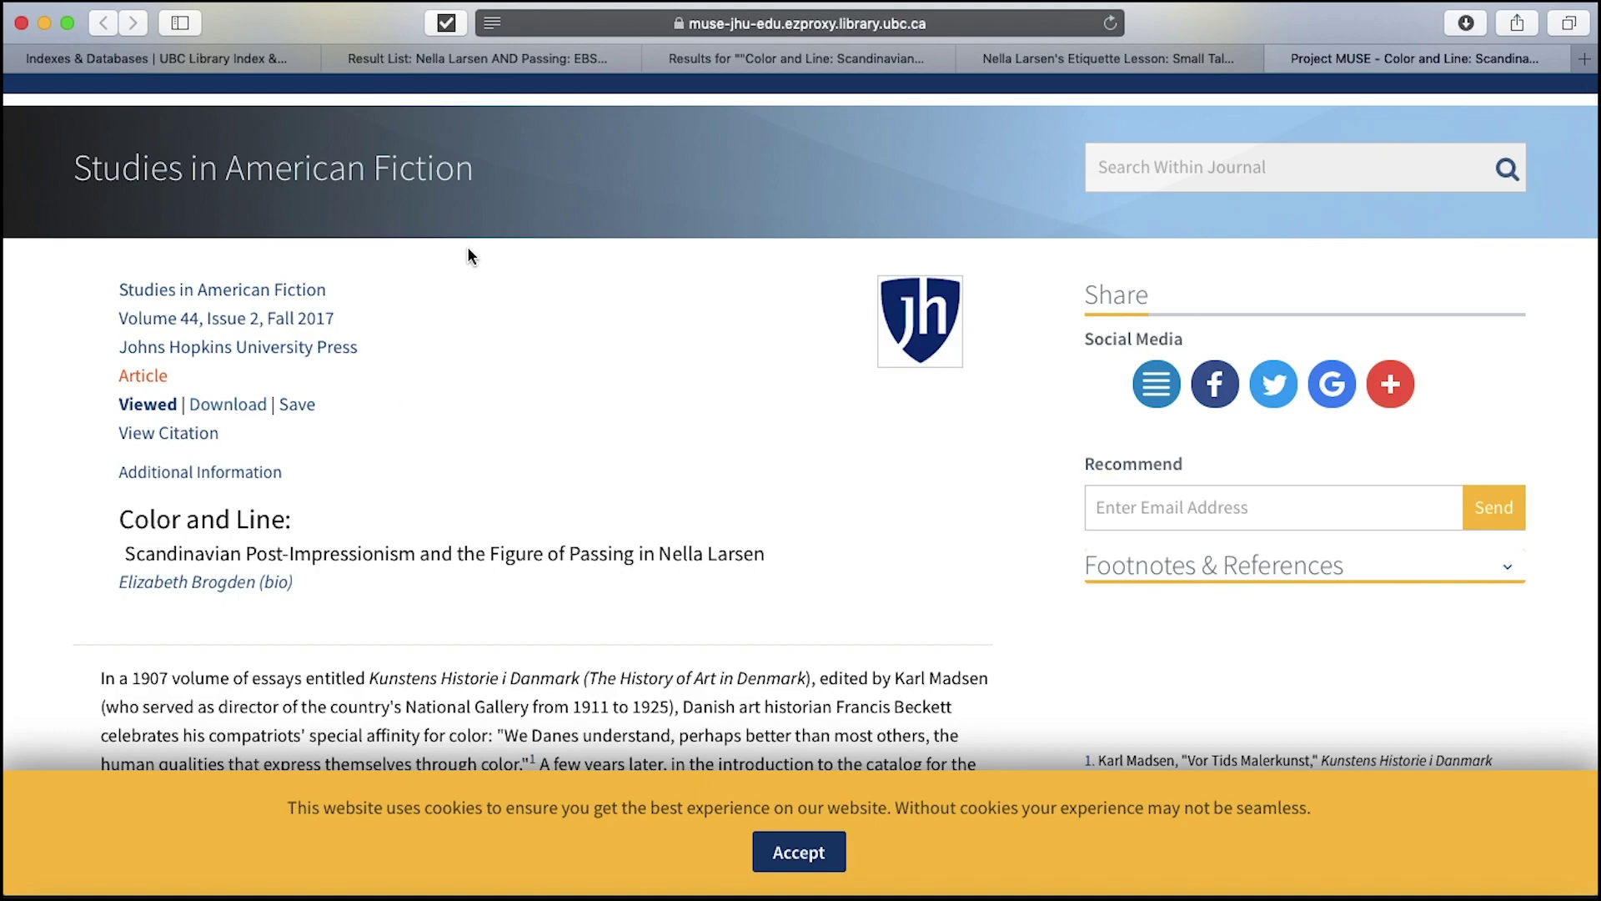
- Return to the EBSCOhost results and check UBC eLink for the full text of "'Hazardous Business': Nella Larsen's Passing and Risk Racialization"
{"action": "left_click", "coordinate": [535, 63]}
{"action": "scroll", "coordinate": [889, 440], "scroll_direction": "down", "scroll_amount": 6}
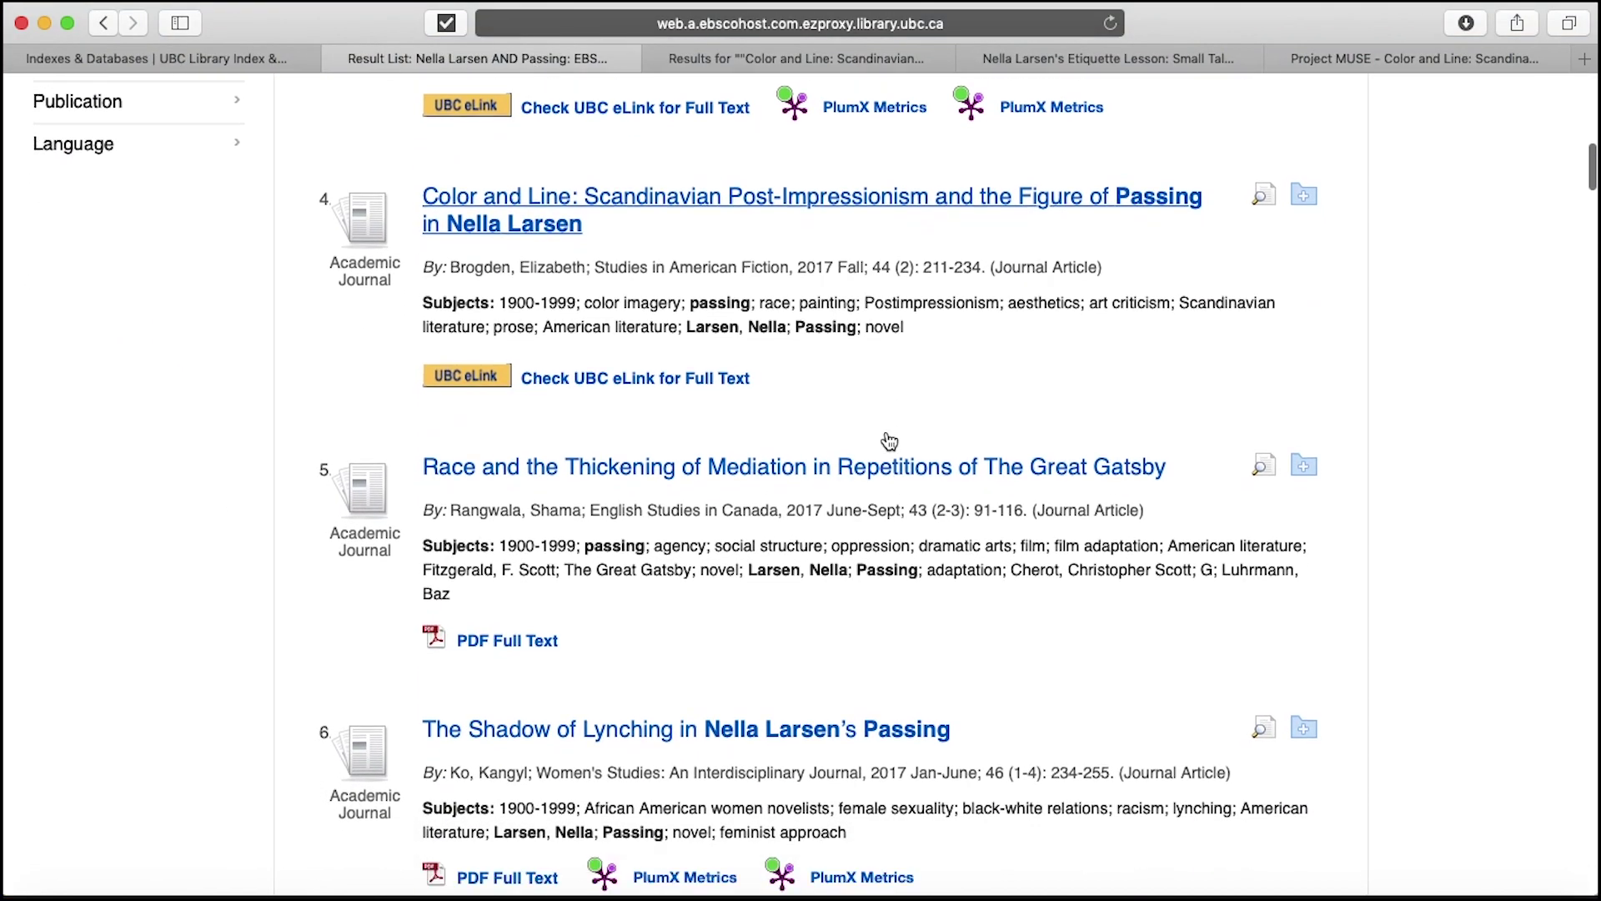
{"action": "scroll", "coordinate": [888, 432], "scroll_direction": "down", "scroll_amount": 3}
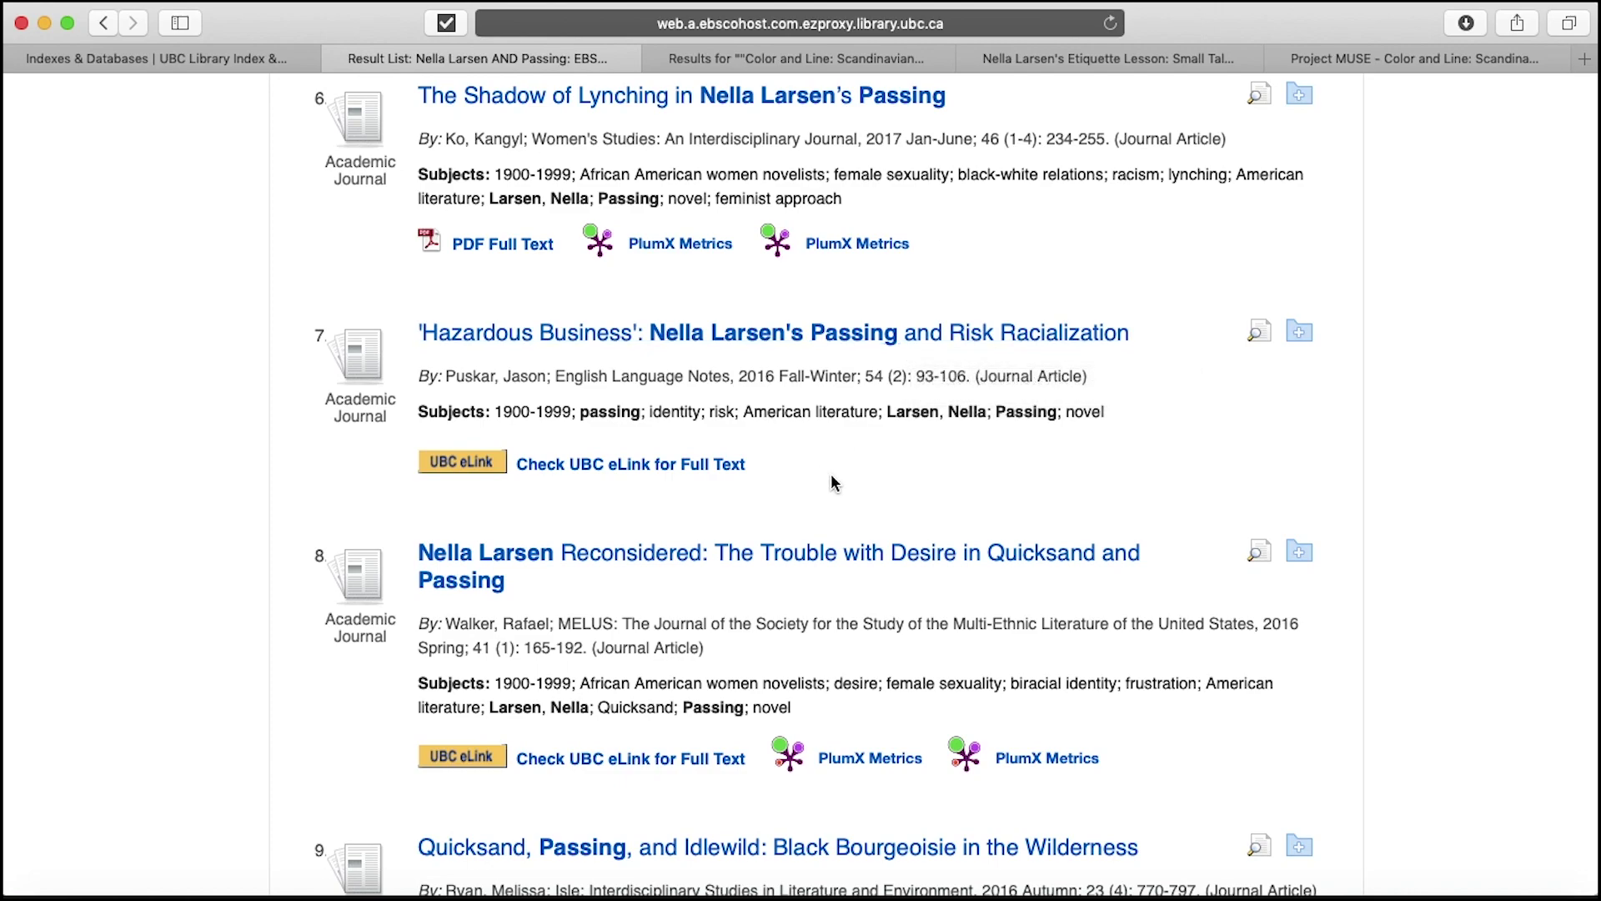
{"action": "left_click", "coordinate": [627, 465]}
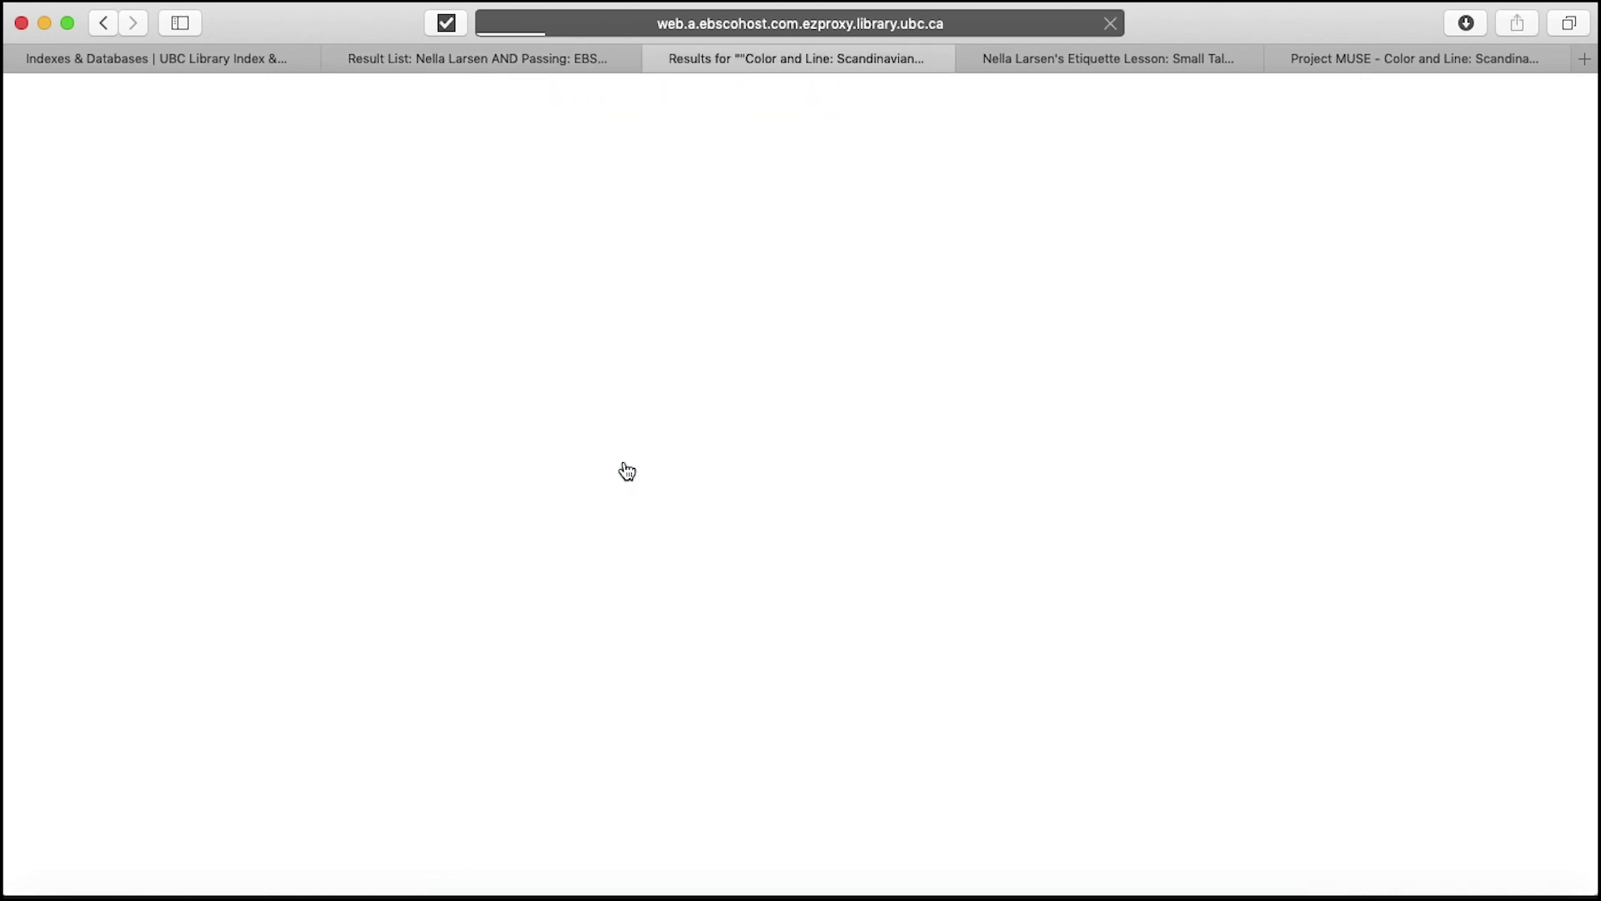
{"action": "scroll", "coordinate": [624, 463], "scroll_direction": "down", "scroll_amount": 3}
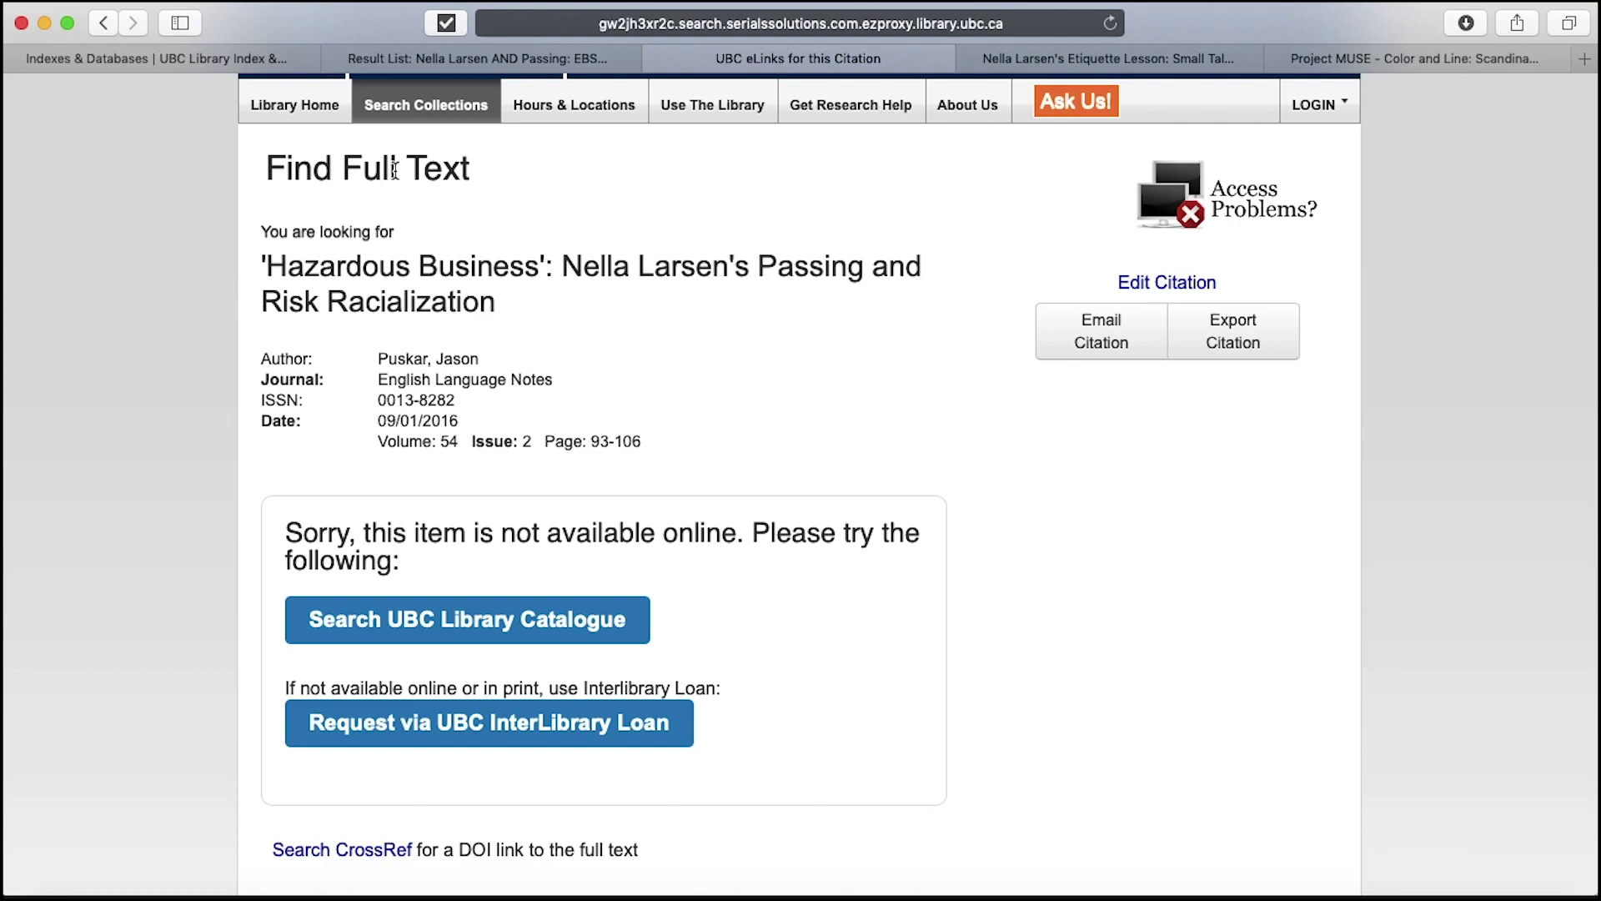
- Copy the "Hazardous Business" article's full title and search Summon for it in quotation marks from the UBC Library home page
{"action": "mouse_move", "coordinate": [264, 266]}
{"action": "left_mouse_down"}
{"action": "mouse_move", "coordinate": [400, 270]}
{"action": "mouse_move", "coordinate": [502, 306]}
{"action": "mouse_move", "coordinate": [240, 256]}
{"action": "mouse_move", "coordinate": [264, 255]}
{"action": "left_mouse_up"}
{"action": "key", "text": "super+c"}
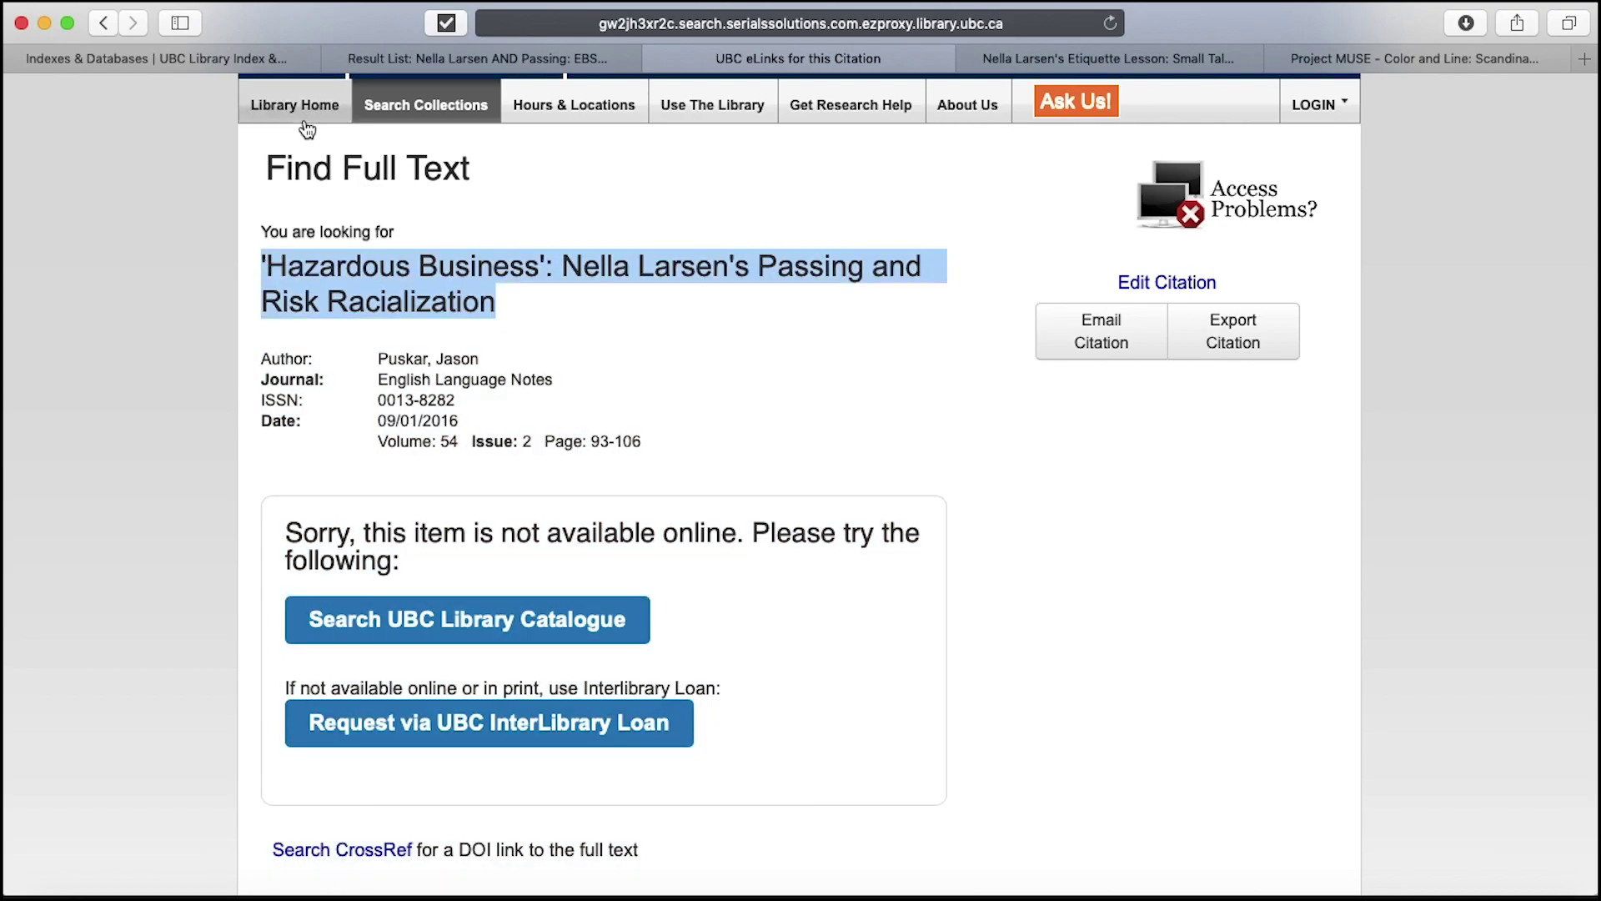
{"action": "left_click", "coordinate": [307, 123]}
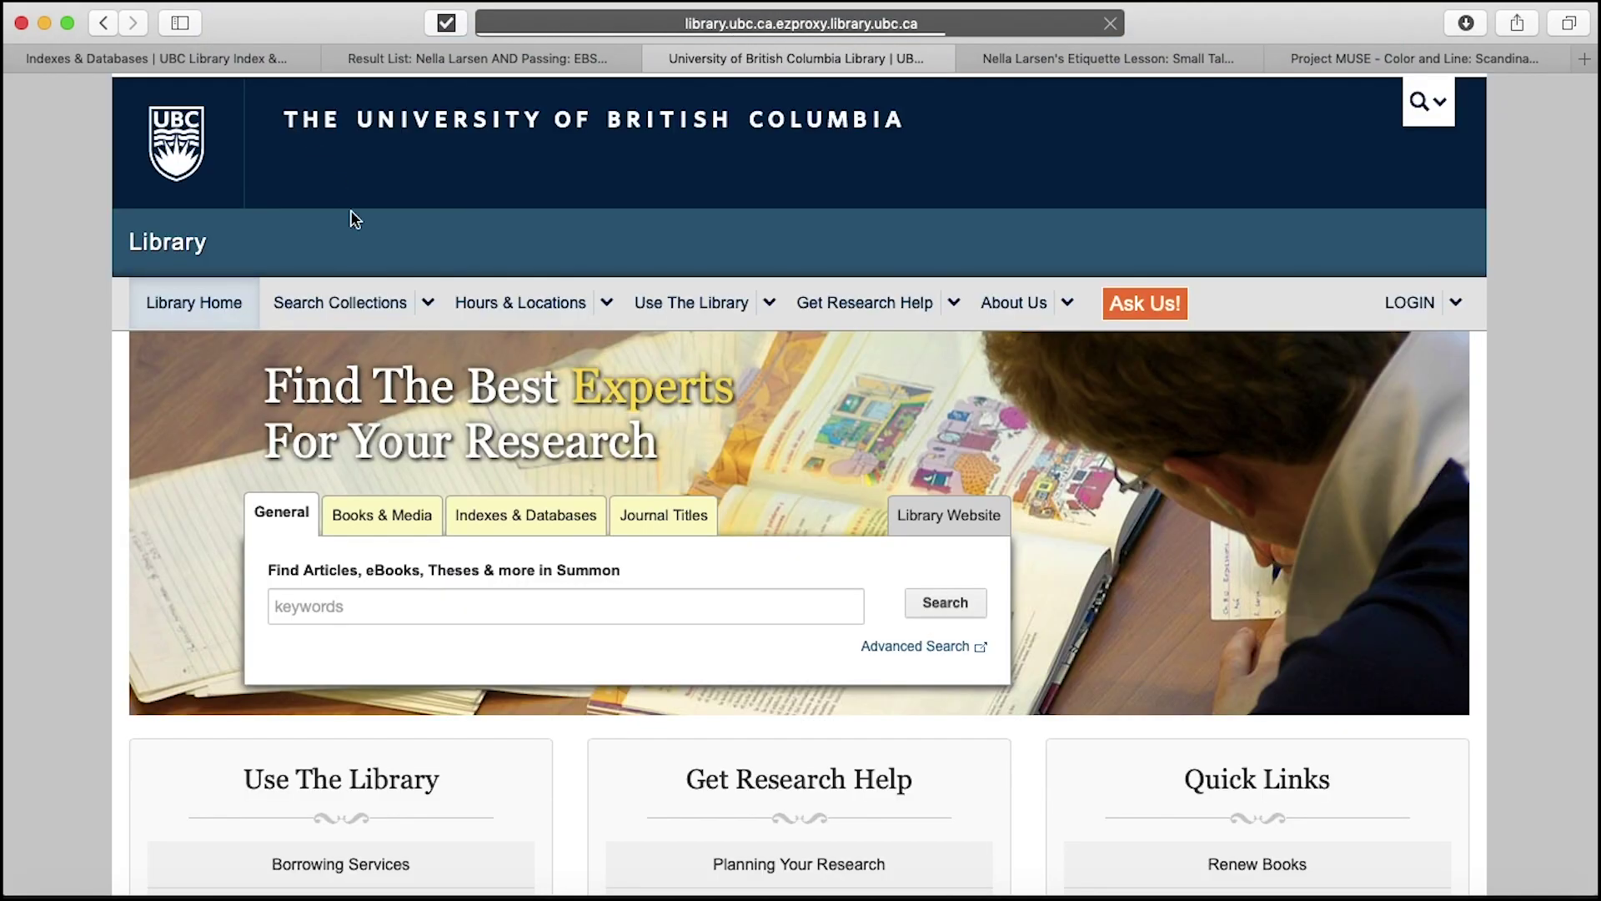
{"action": "left_click", "coordinate": [372, 618]}
{"action": "type", "text": "\""}
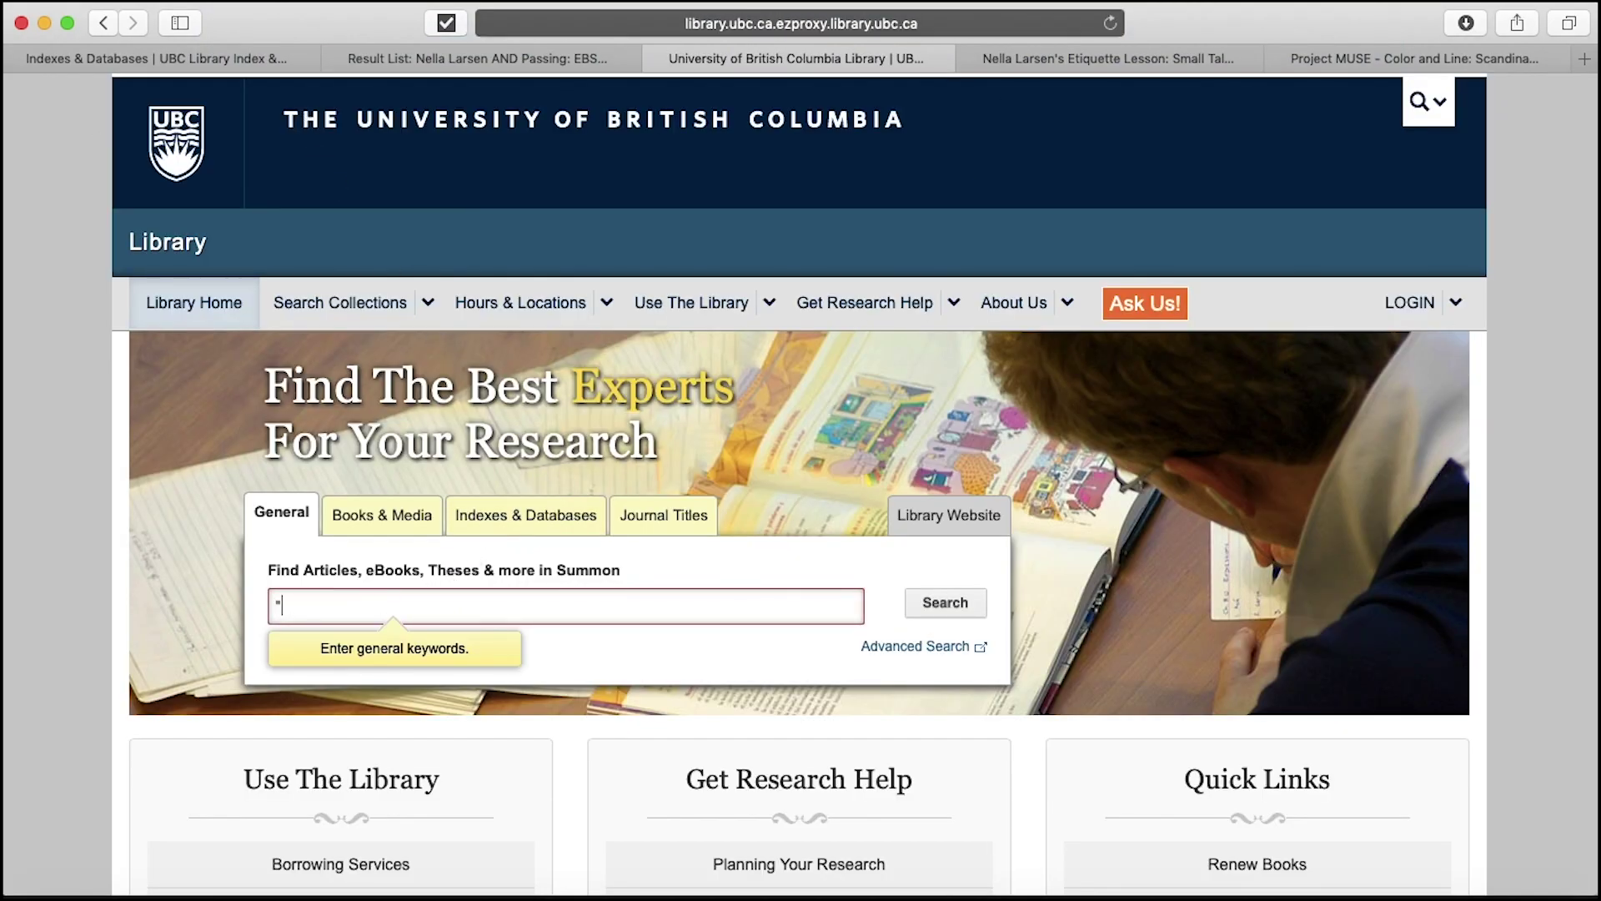
{"action": "key", "text": "super+v"}
{"action": "type", "text": "\""}
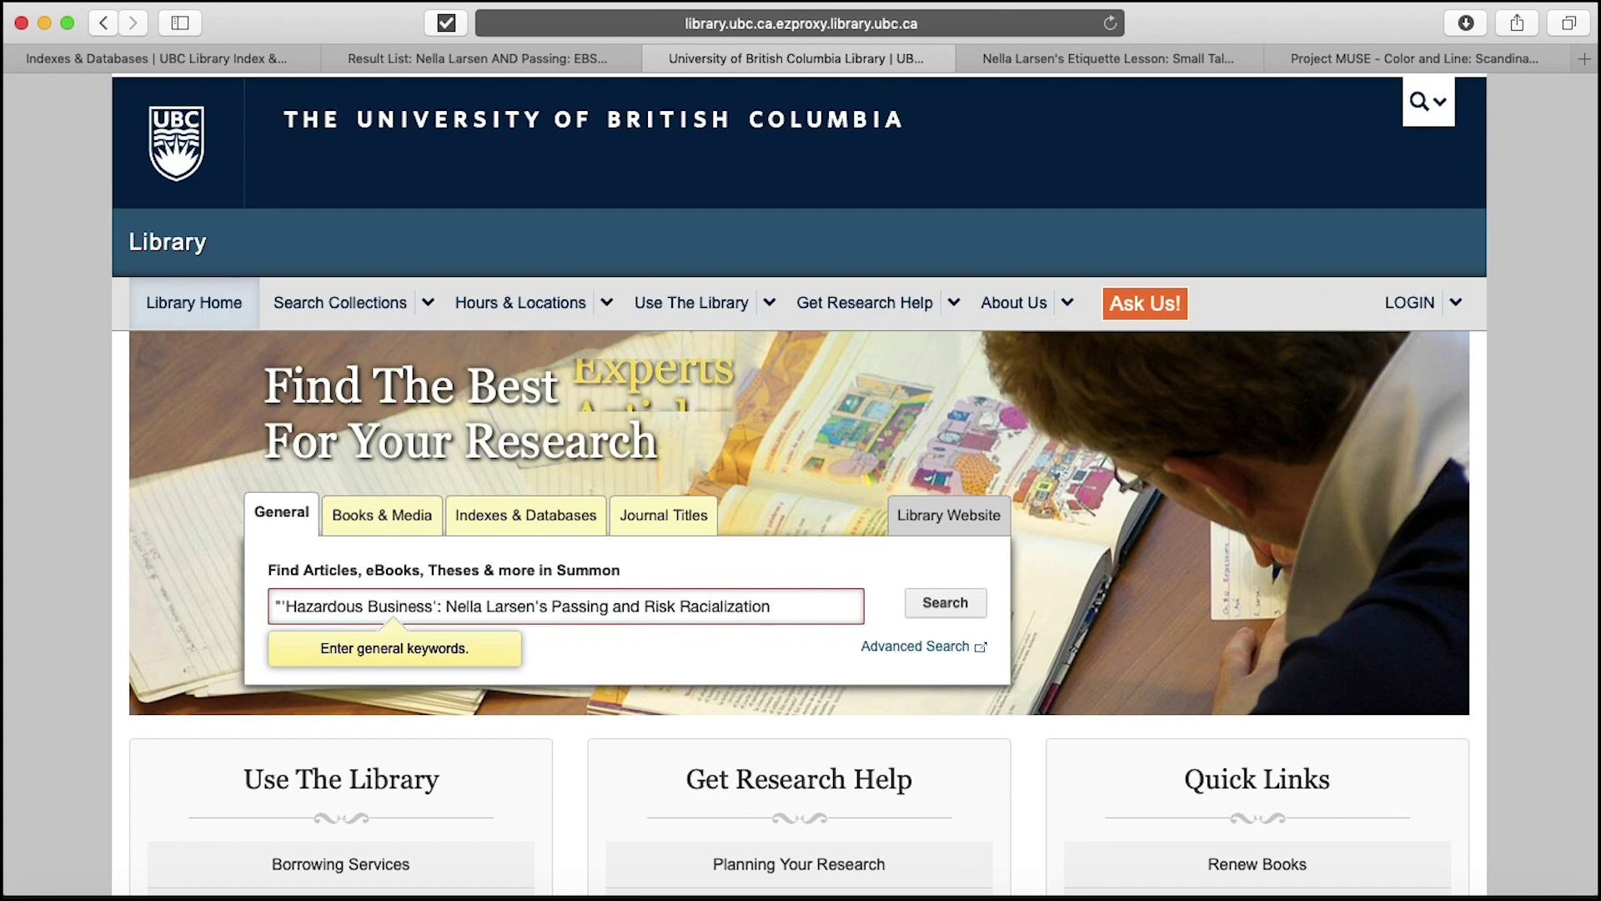
{"action": "key", "text": "Return"}
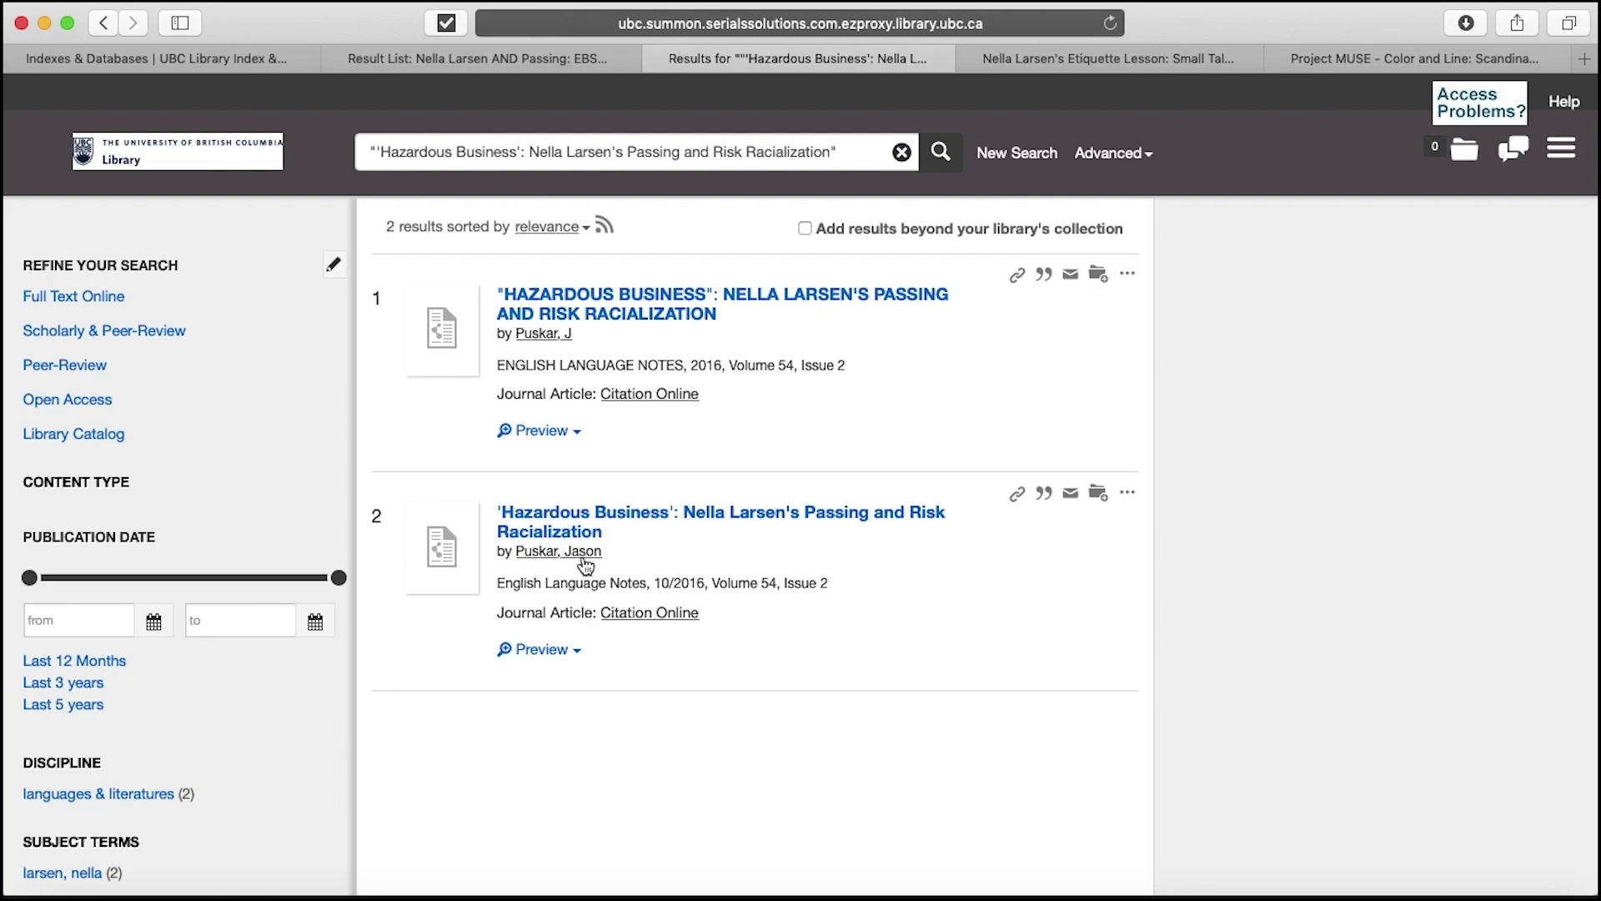
- Open the first result's online citation, review its details and try UBC eLink for the full text
{"action": "left_click", "coordinate": [564, 431]}
{"action": "left_click", "coordinate": [577, 429]}
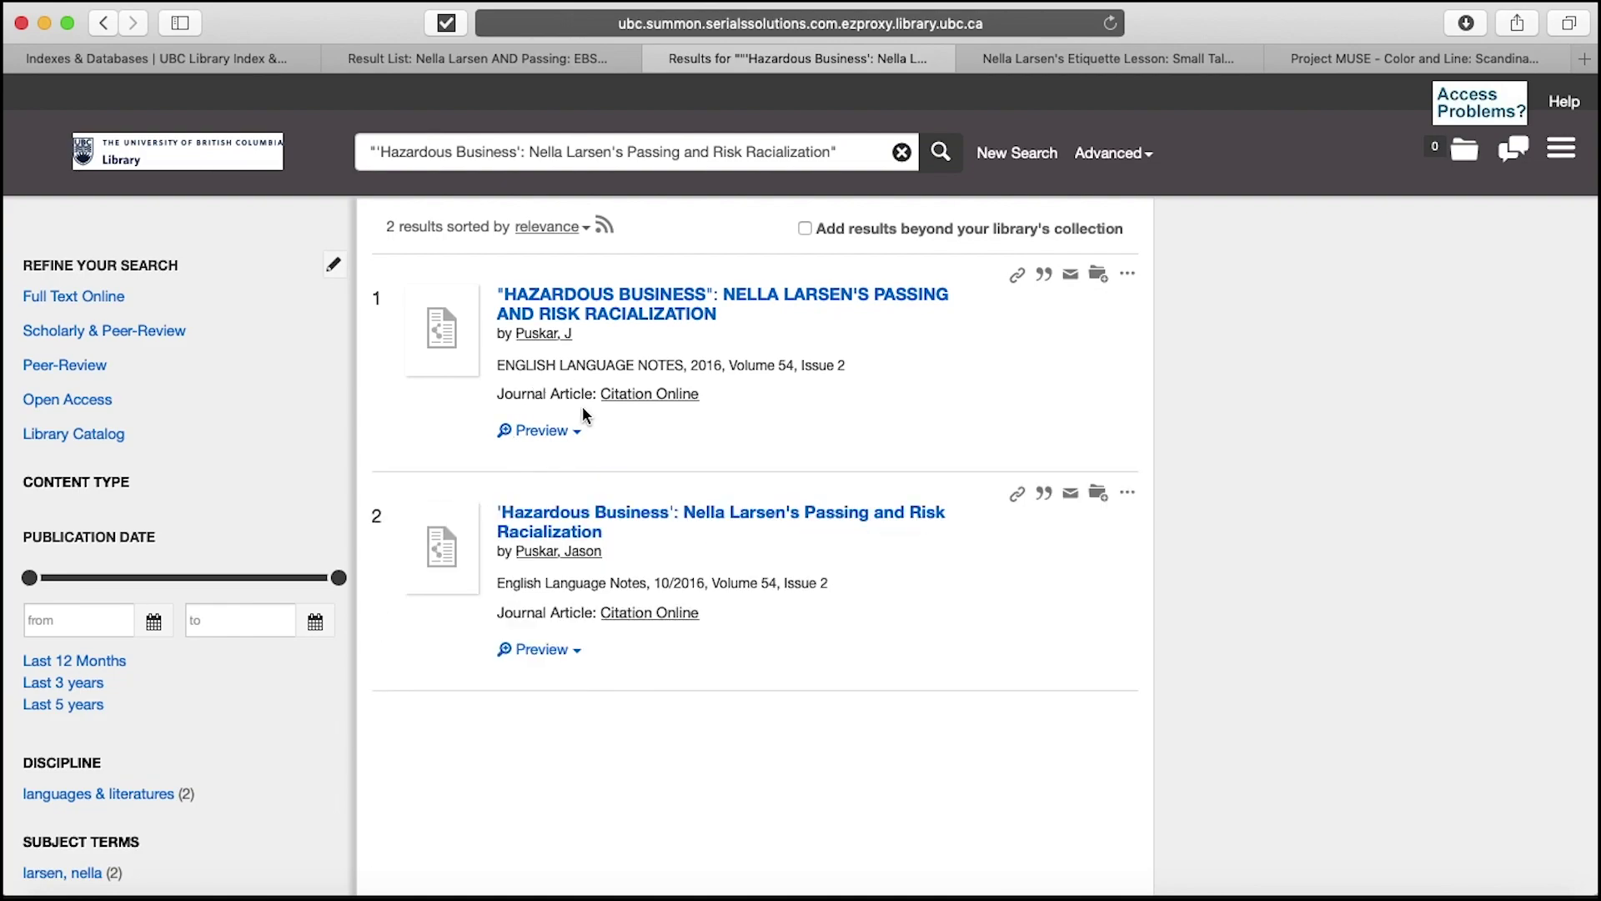
{"action": "left_click", "coordinate": [649, 394]}
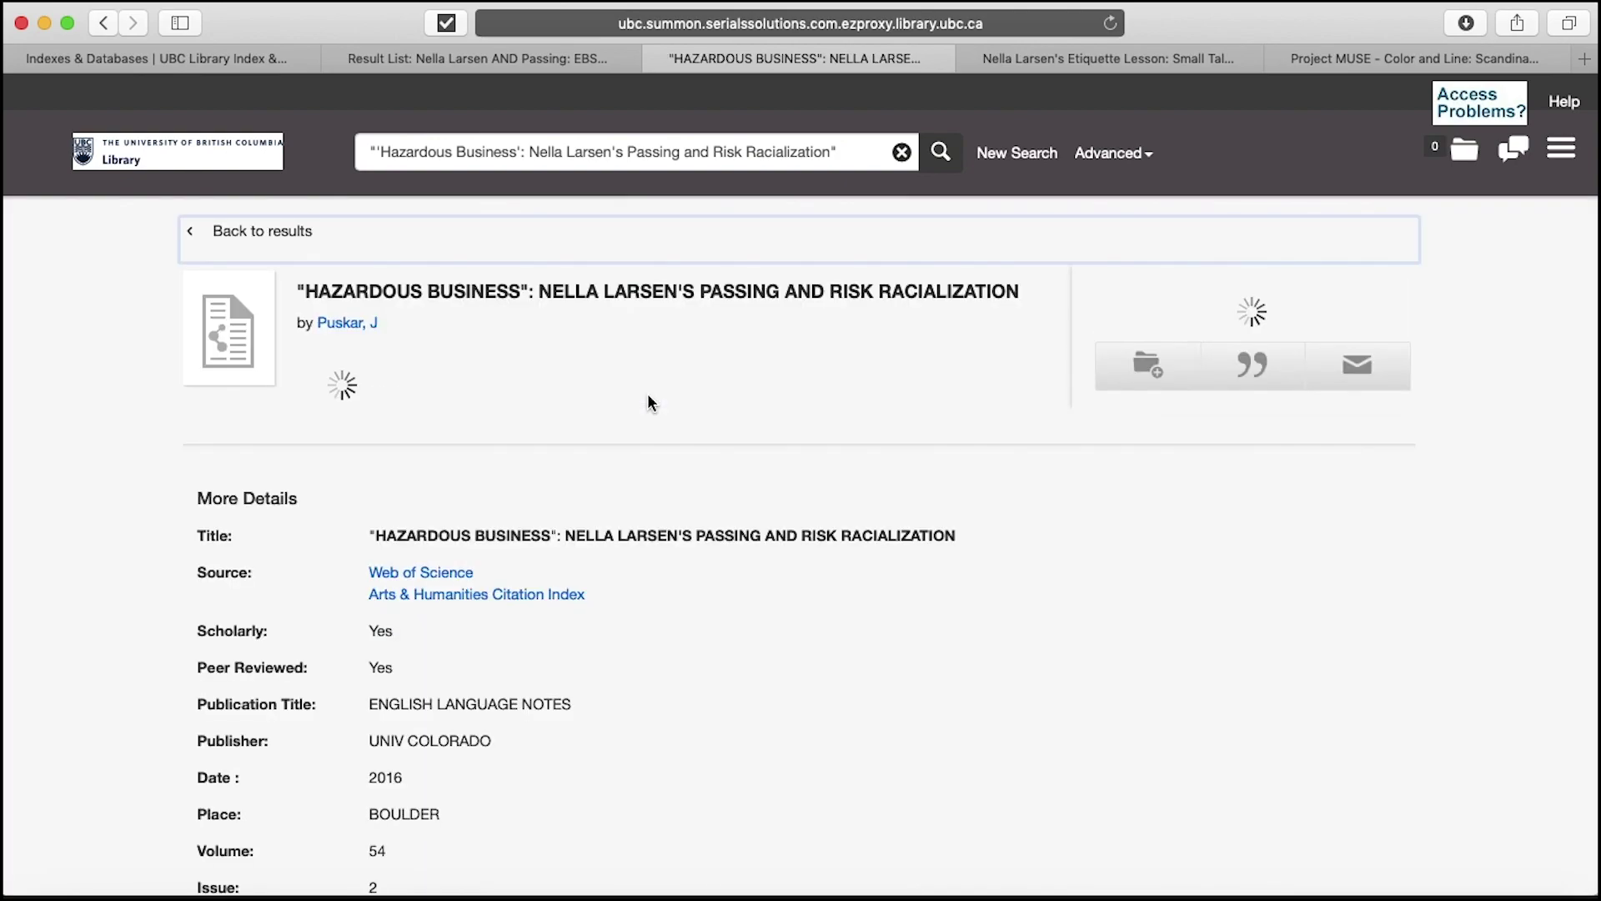
{"action": "scroll", "coordinate": [650, 403], "scroll_direction": "down", "scroll_amount": 2}
{"action": "scroll", "coordinate": [648, 396], "scroll_direction": "down", "scroll_amount": 3}
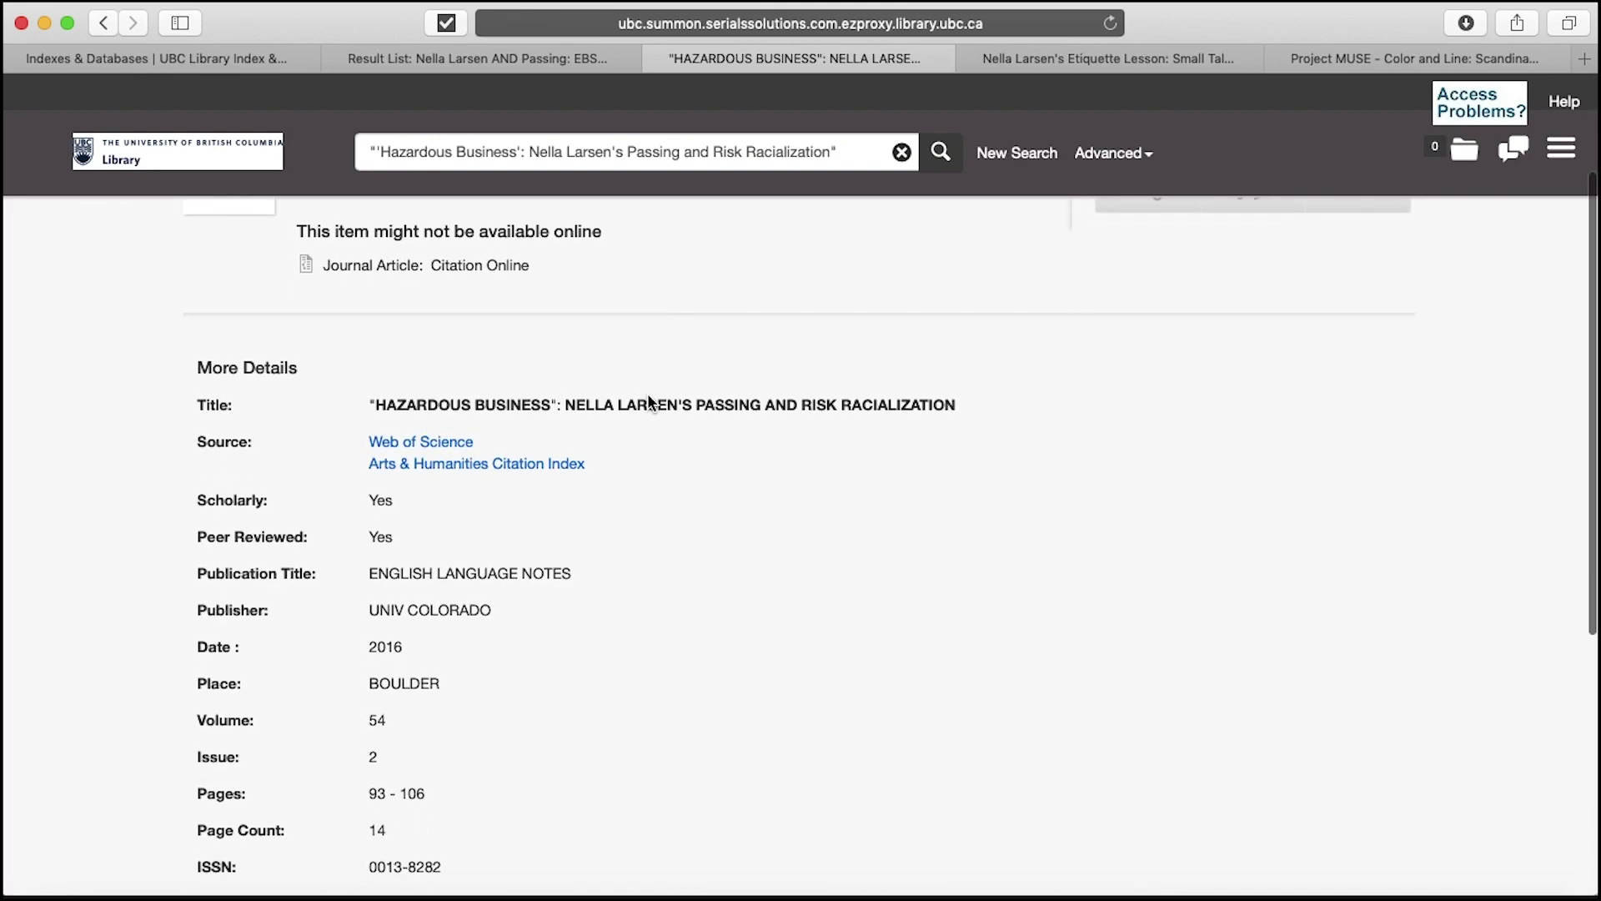
{"action": "scroll", "coordinate": [649, 403], "scroll_direction": "up", "scroll_amount": 5}
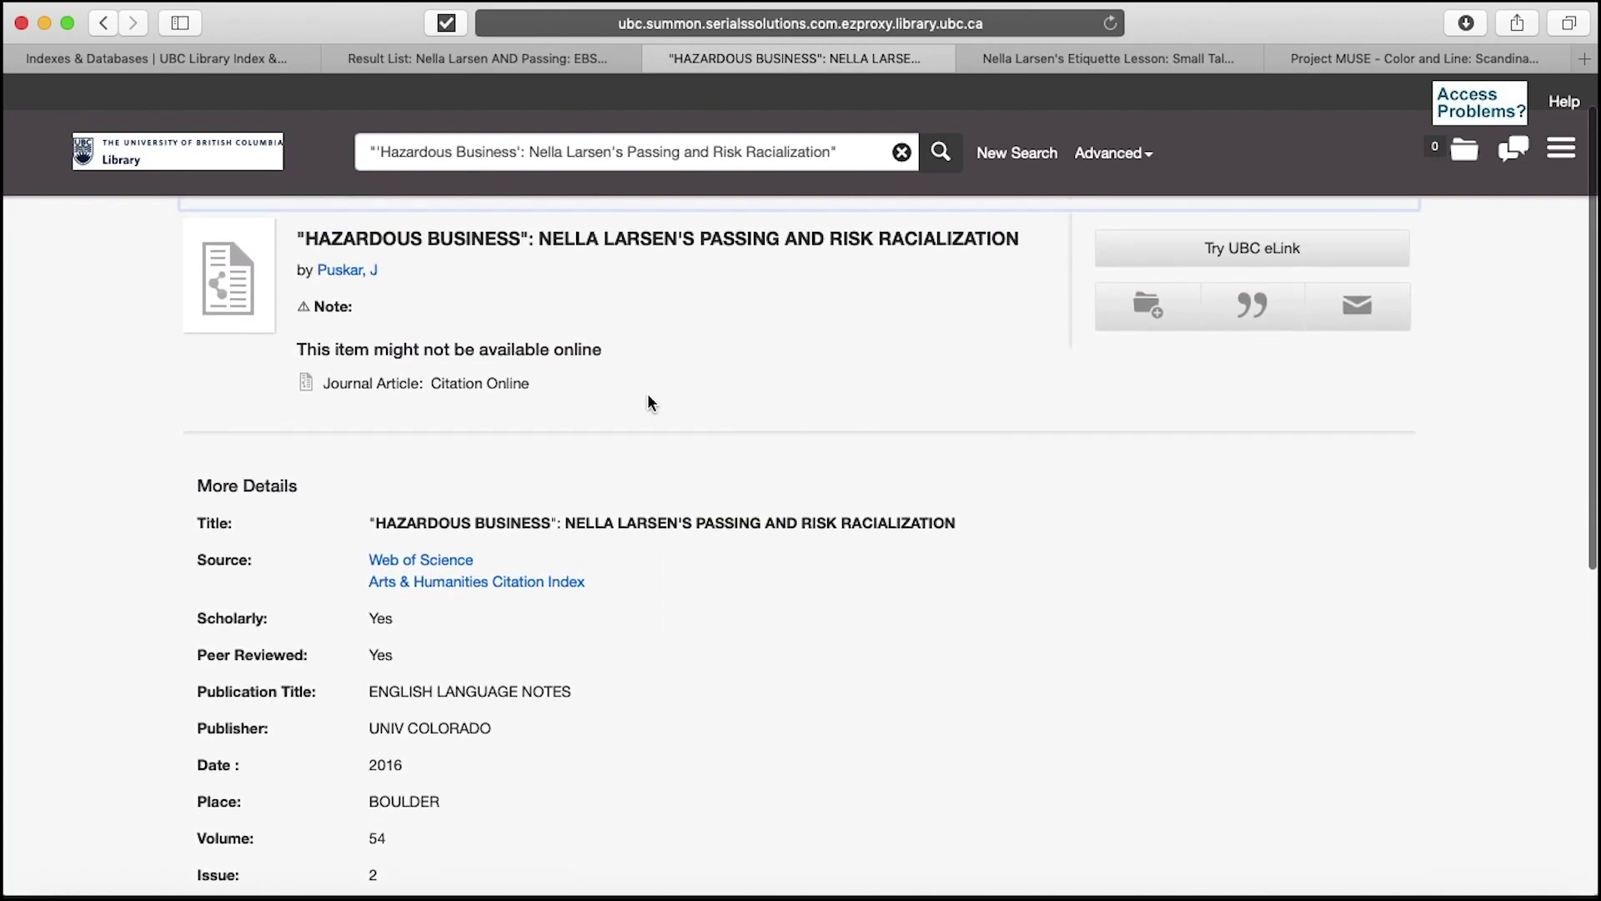
{"action": "left_click", "coordinate": [1210, 298]}
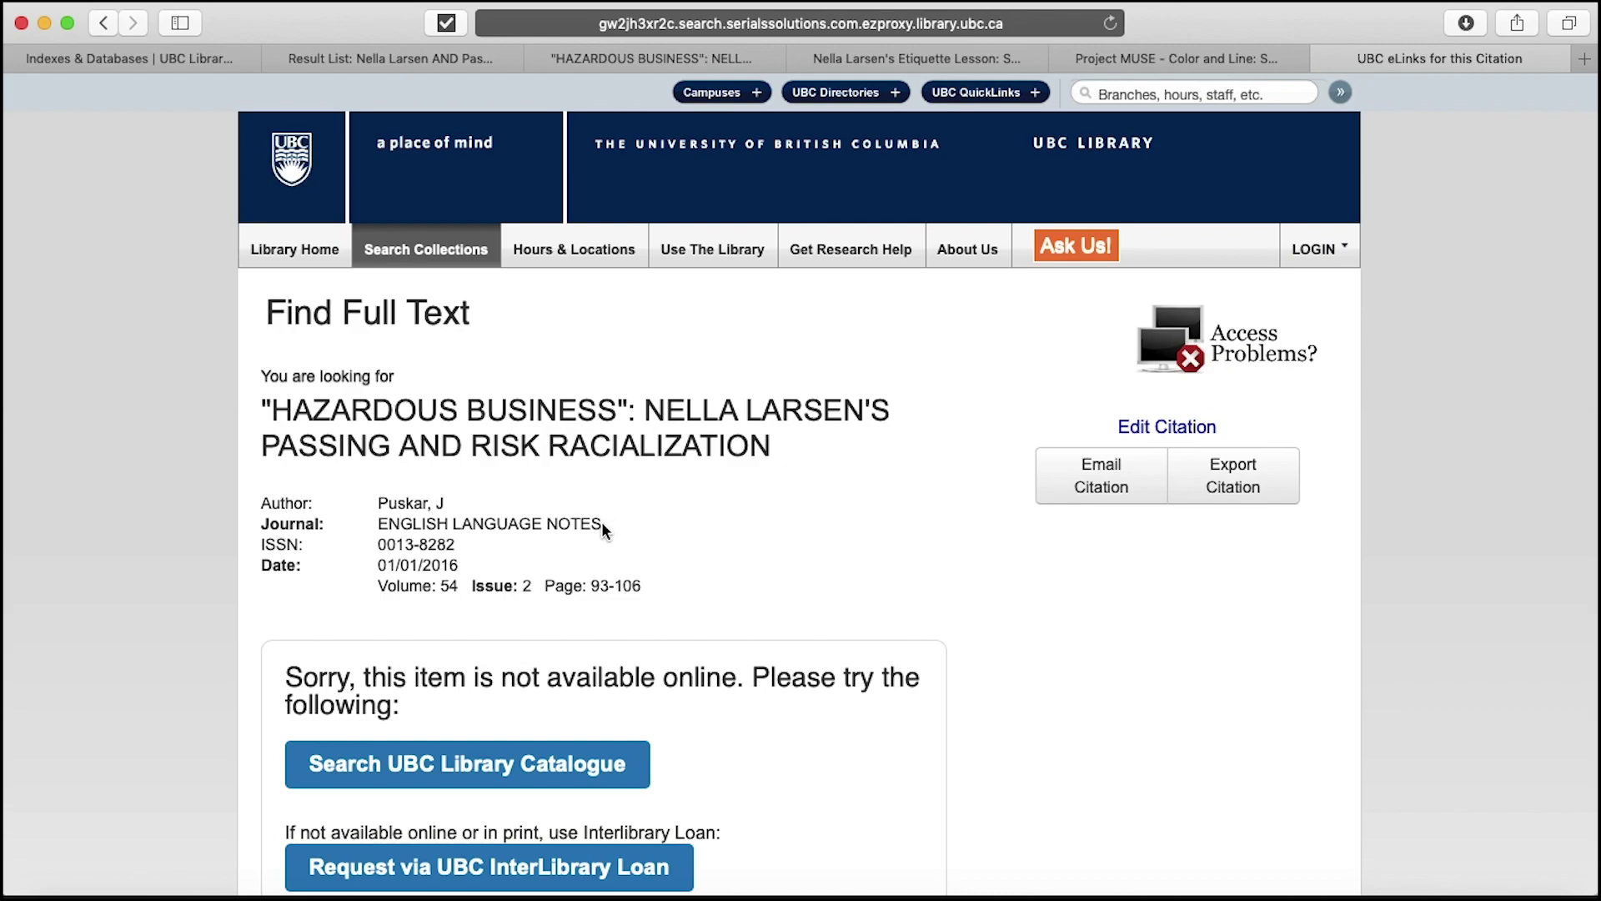
- Copy the journal name "ENGLISH LANGUAGE NOTES" and search for it by journal title from the UBC Library home page
{"action": "left_click_drag", "start_coordinate": [602, 522], "coordinate": [372, 523]}
{"action": "key", "text": "super+c"}
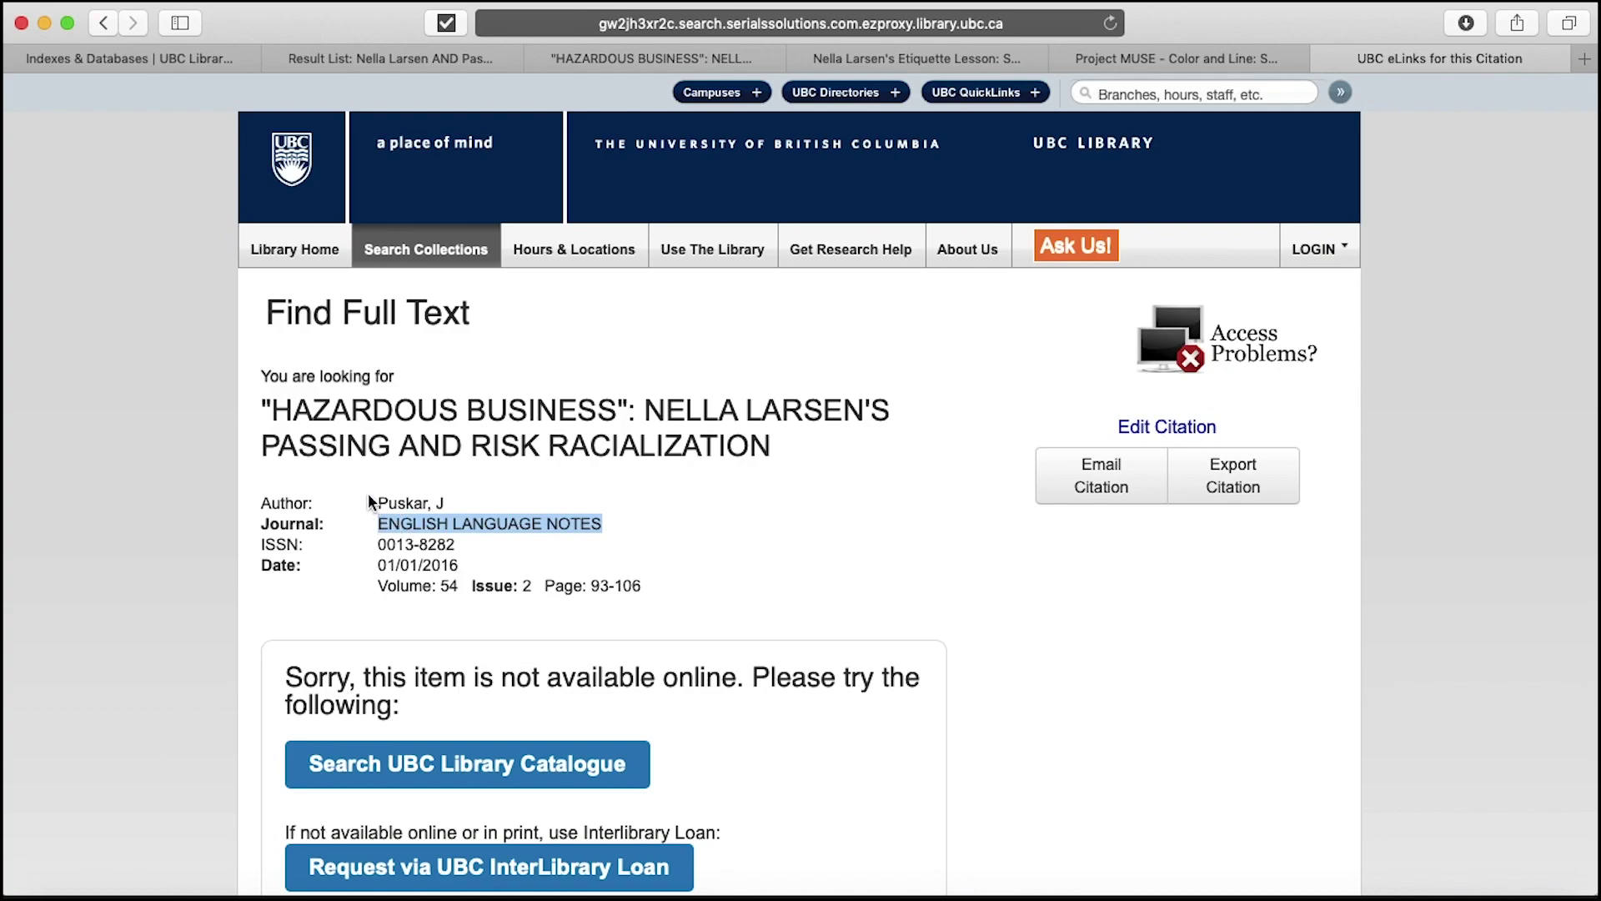
{"action": "left_click", "coordinate": [292, 249]}
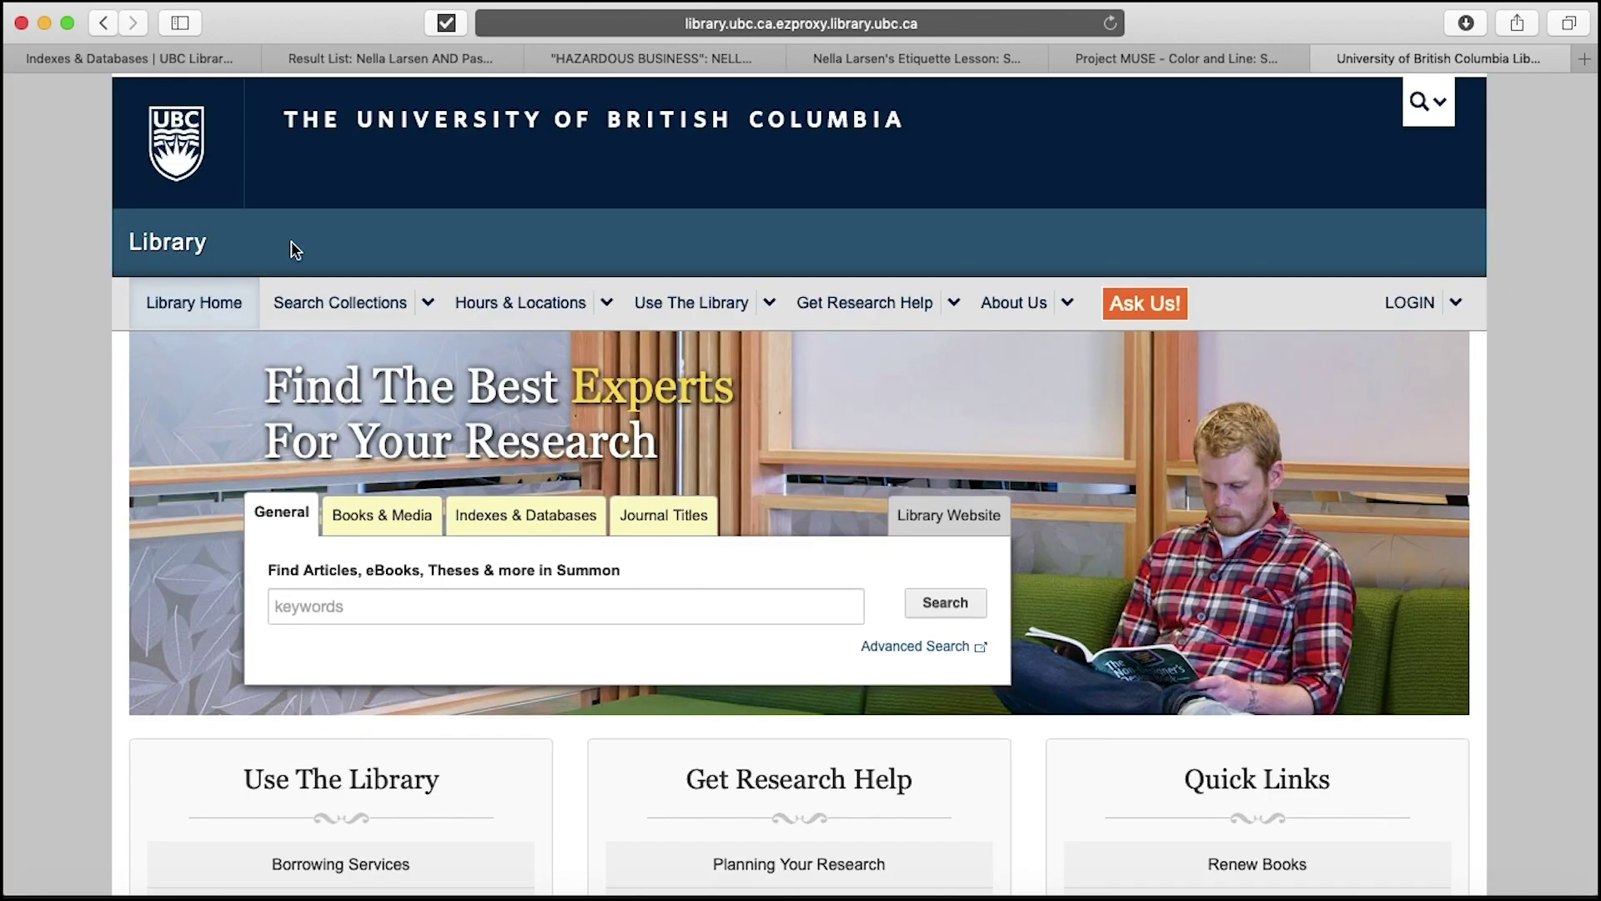
{"action": "left_click", "coordinate": [683, 531]}
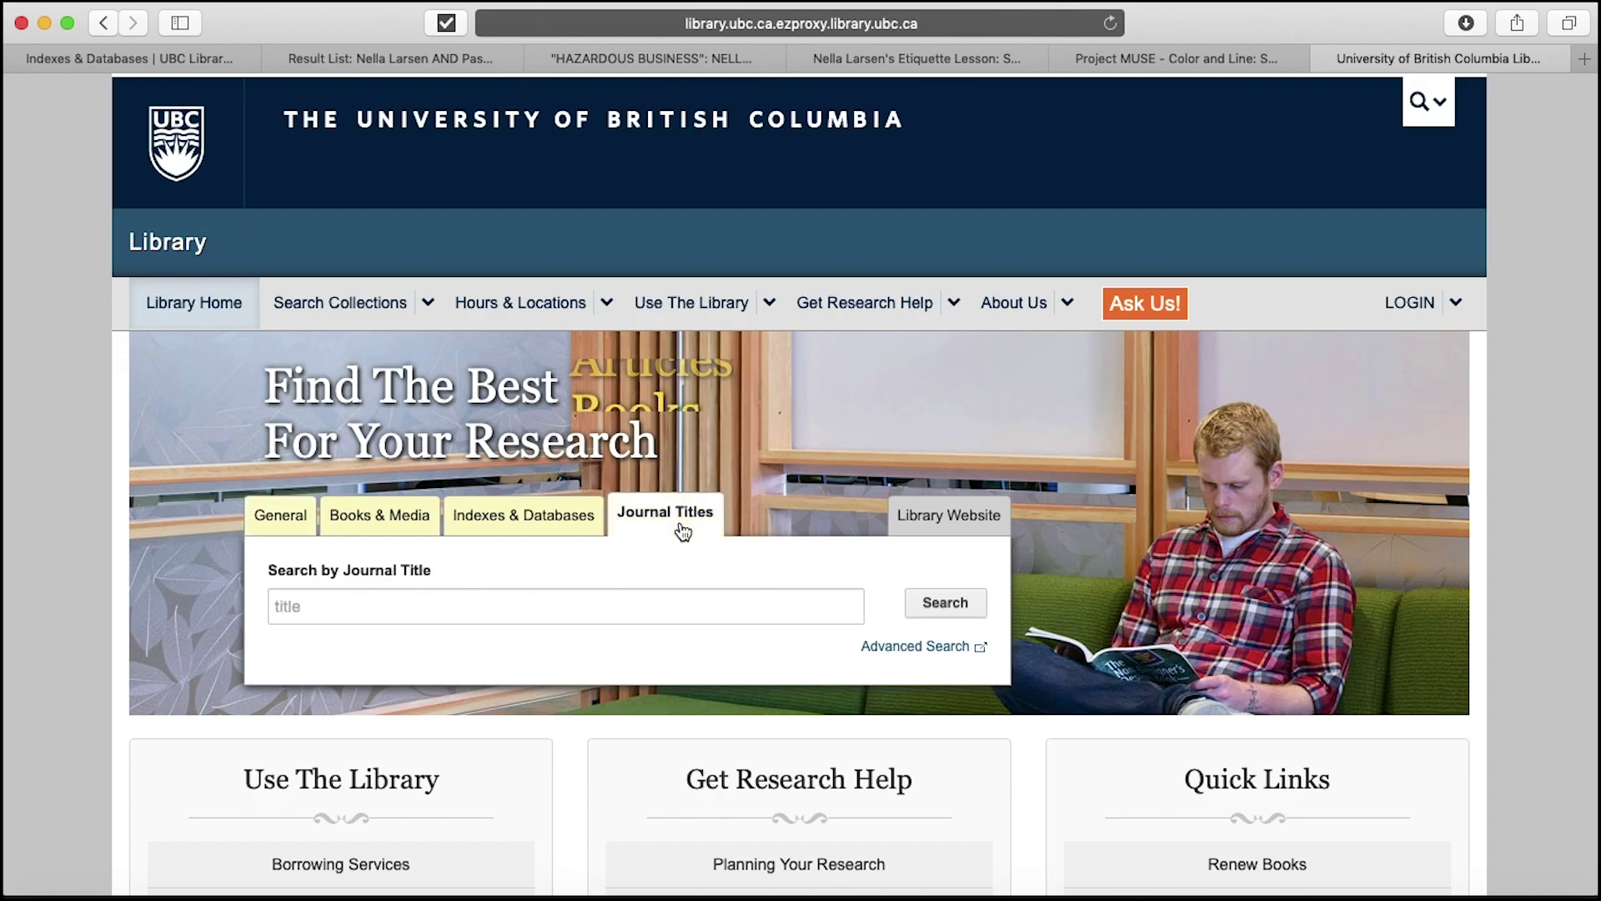
{"action": "left_click", "coordinate": [581, 614]}
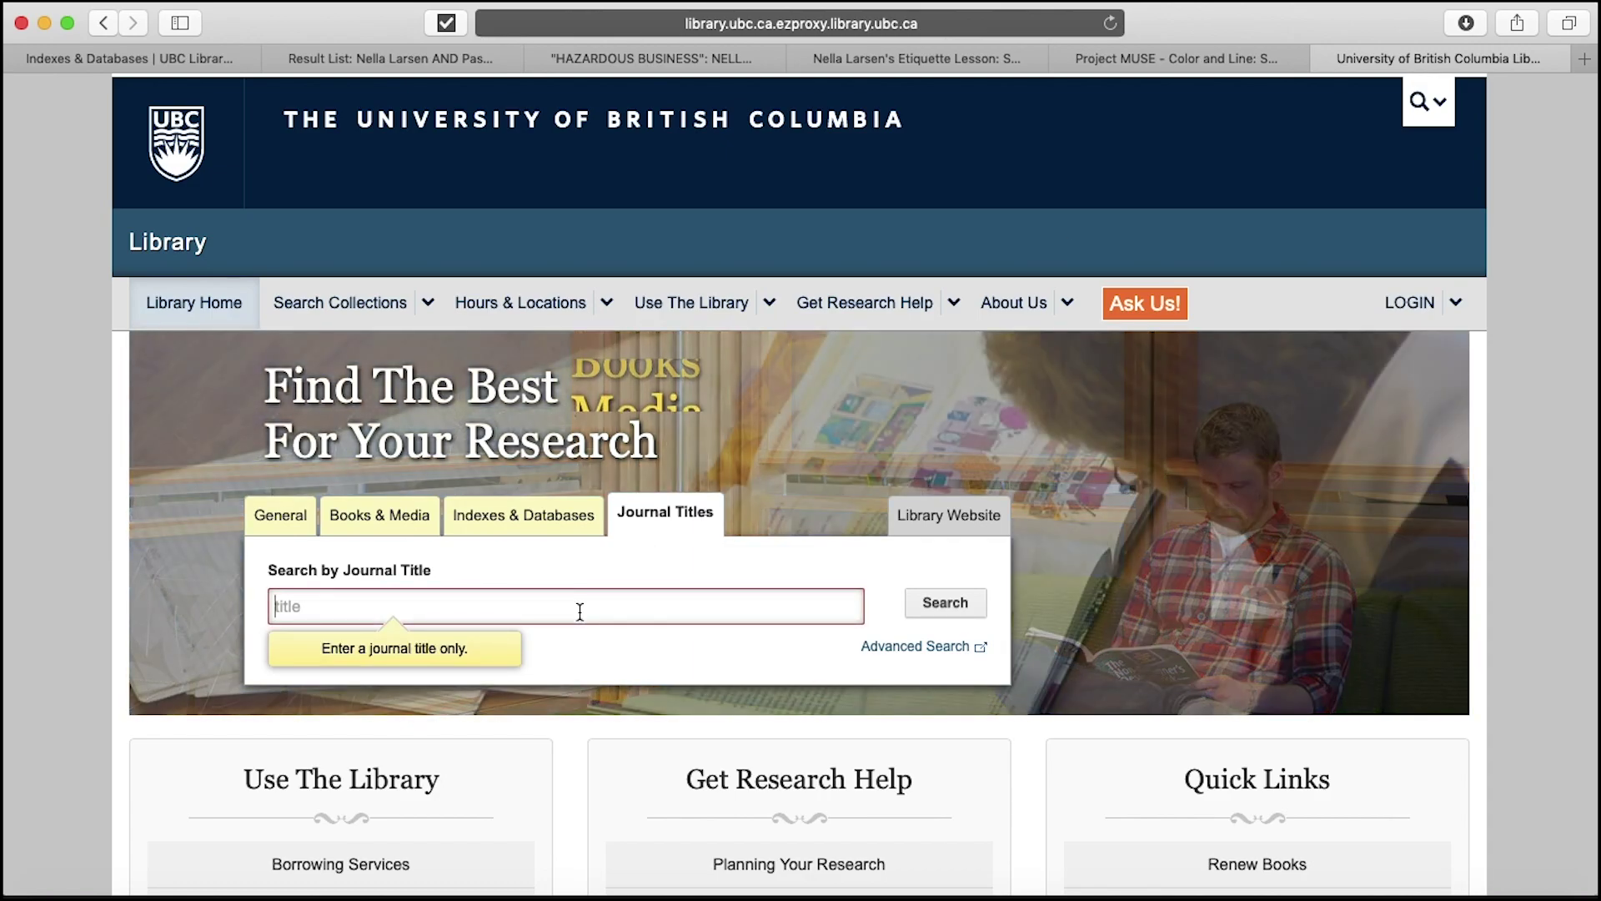
{"action": "key", "text": "super+v"}
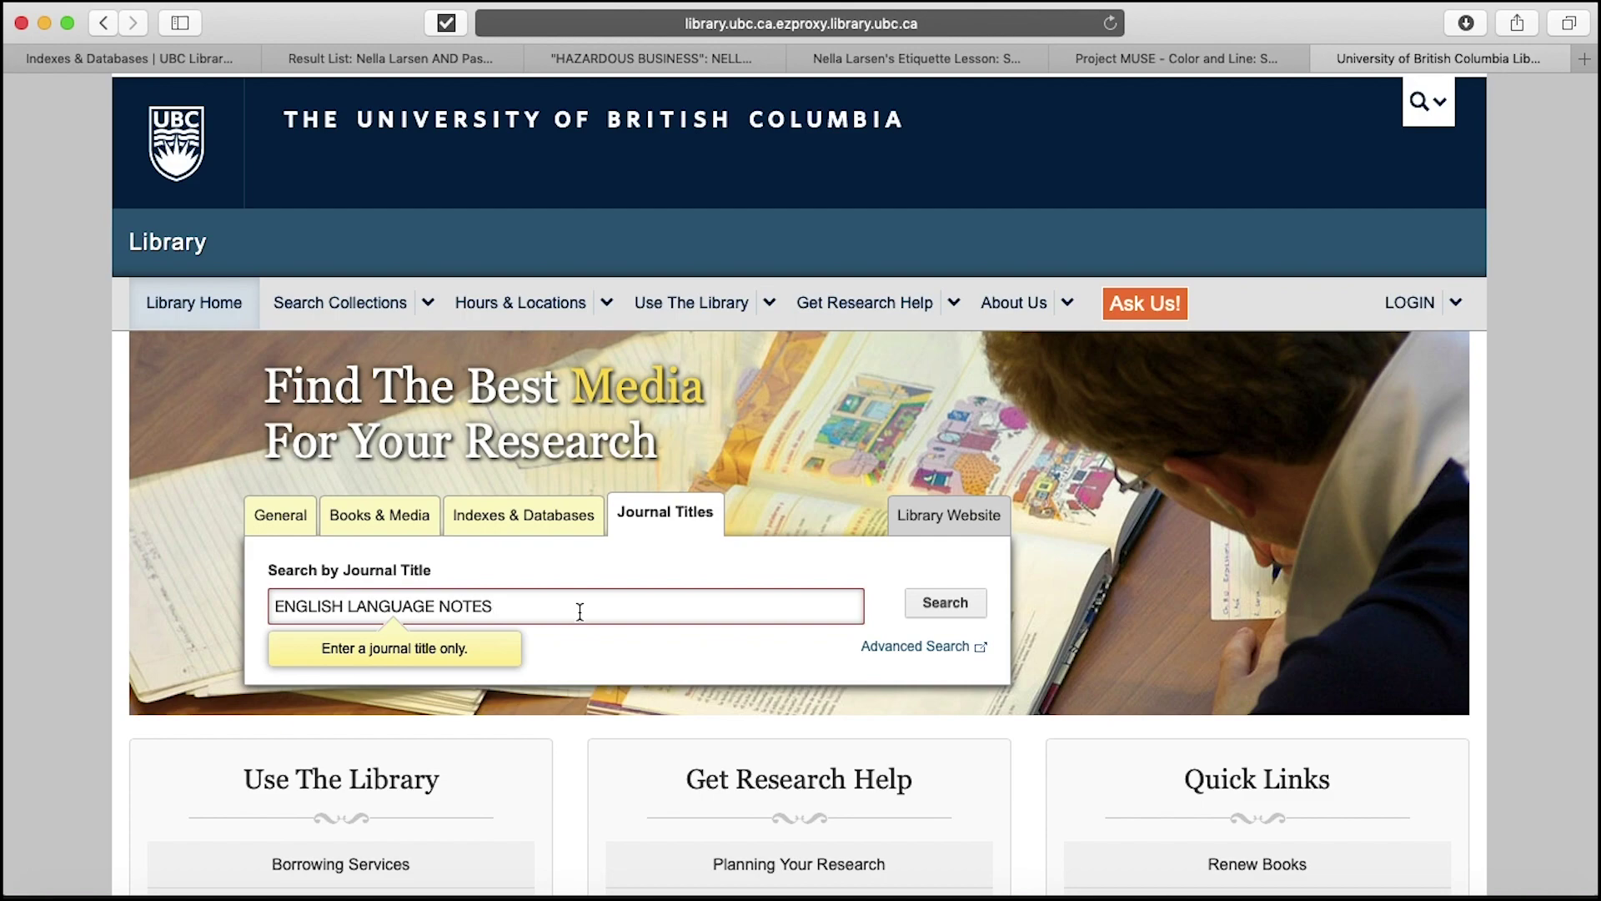
{"action": "key", "text": "Return"}
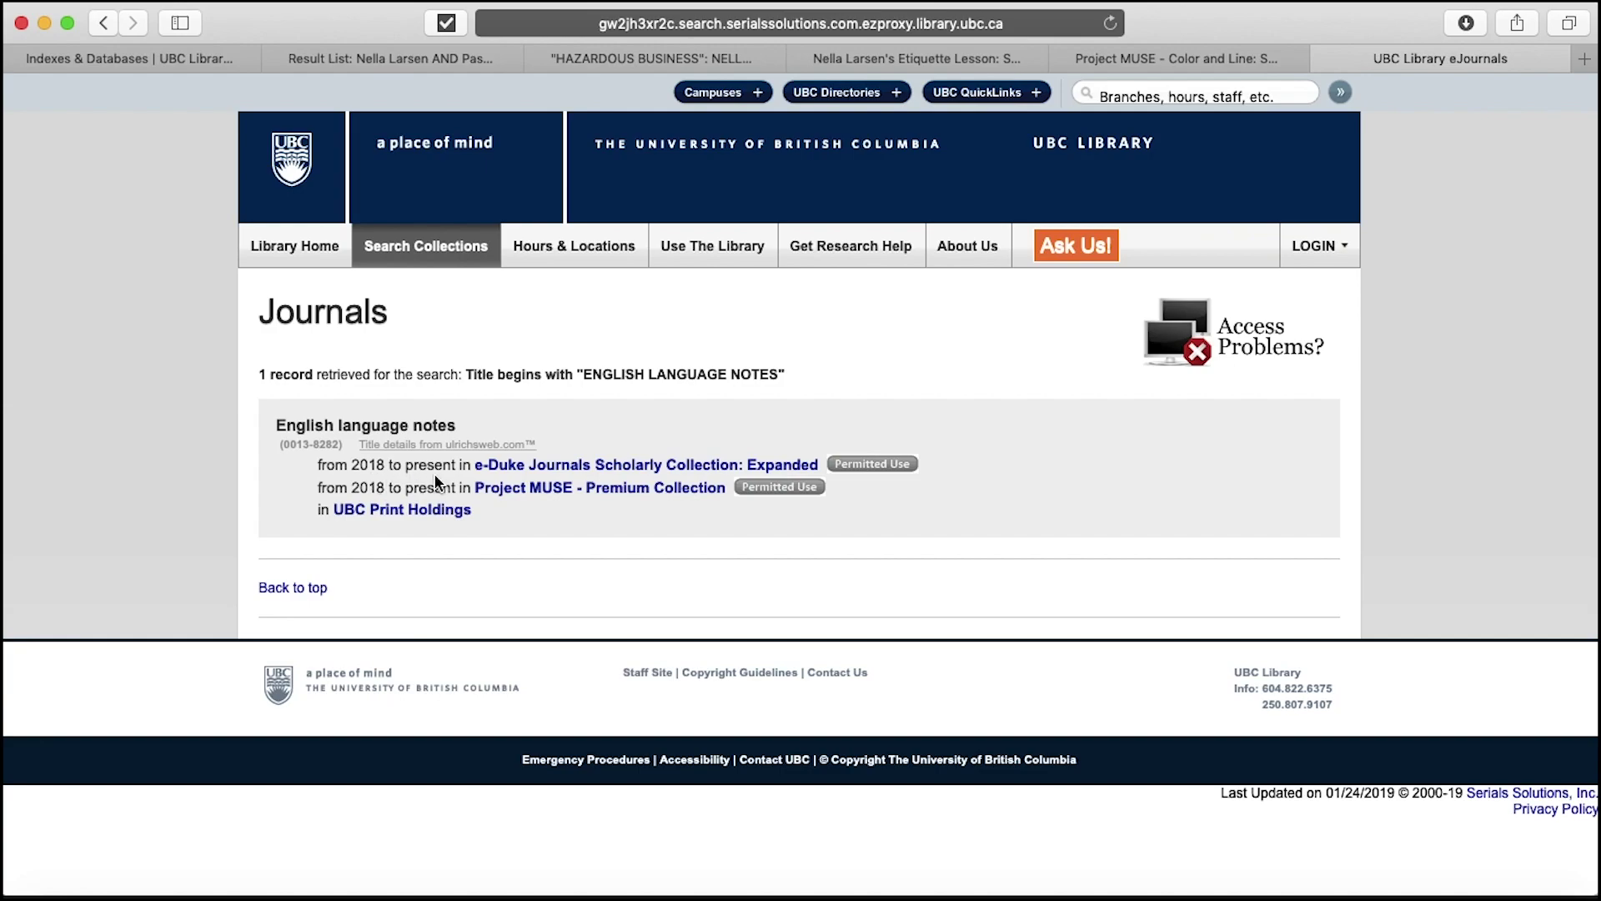
- Open the UBC print holdings record for English Language Notes and compare its holdings with the volume and issue in the article's Summon record
{"action": "left_click", "coordinate": [408, 512]}
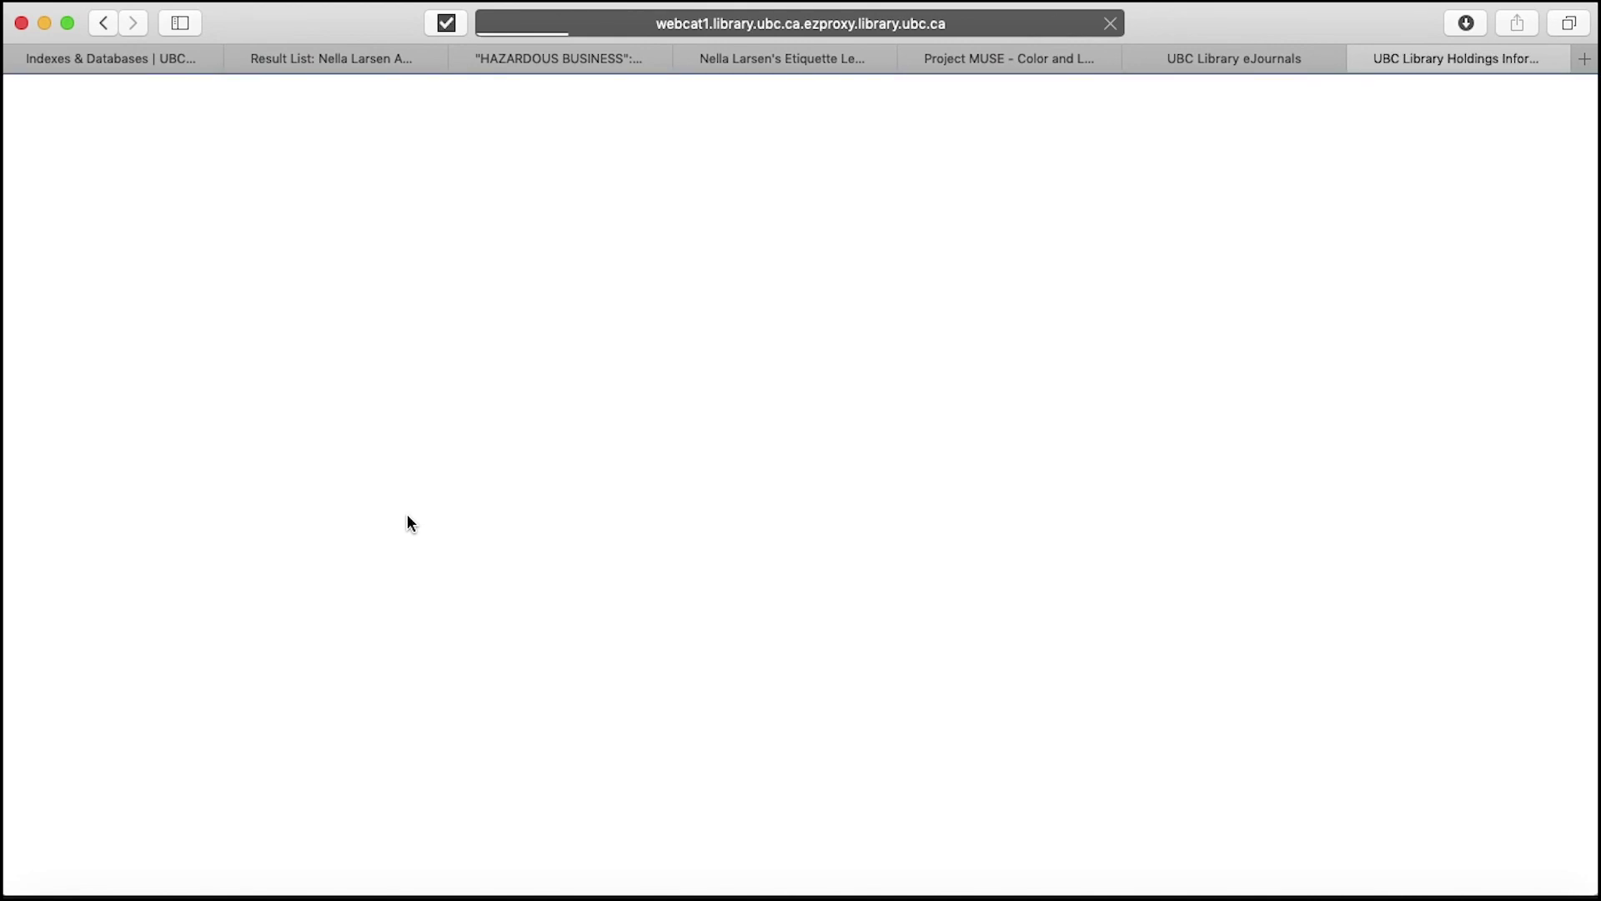
{"action": "scroll", "coordinate": [407, 513], "scroll_direction": "down", "scroll_amount": 5}
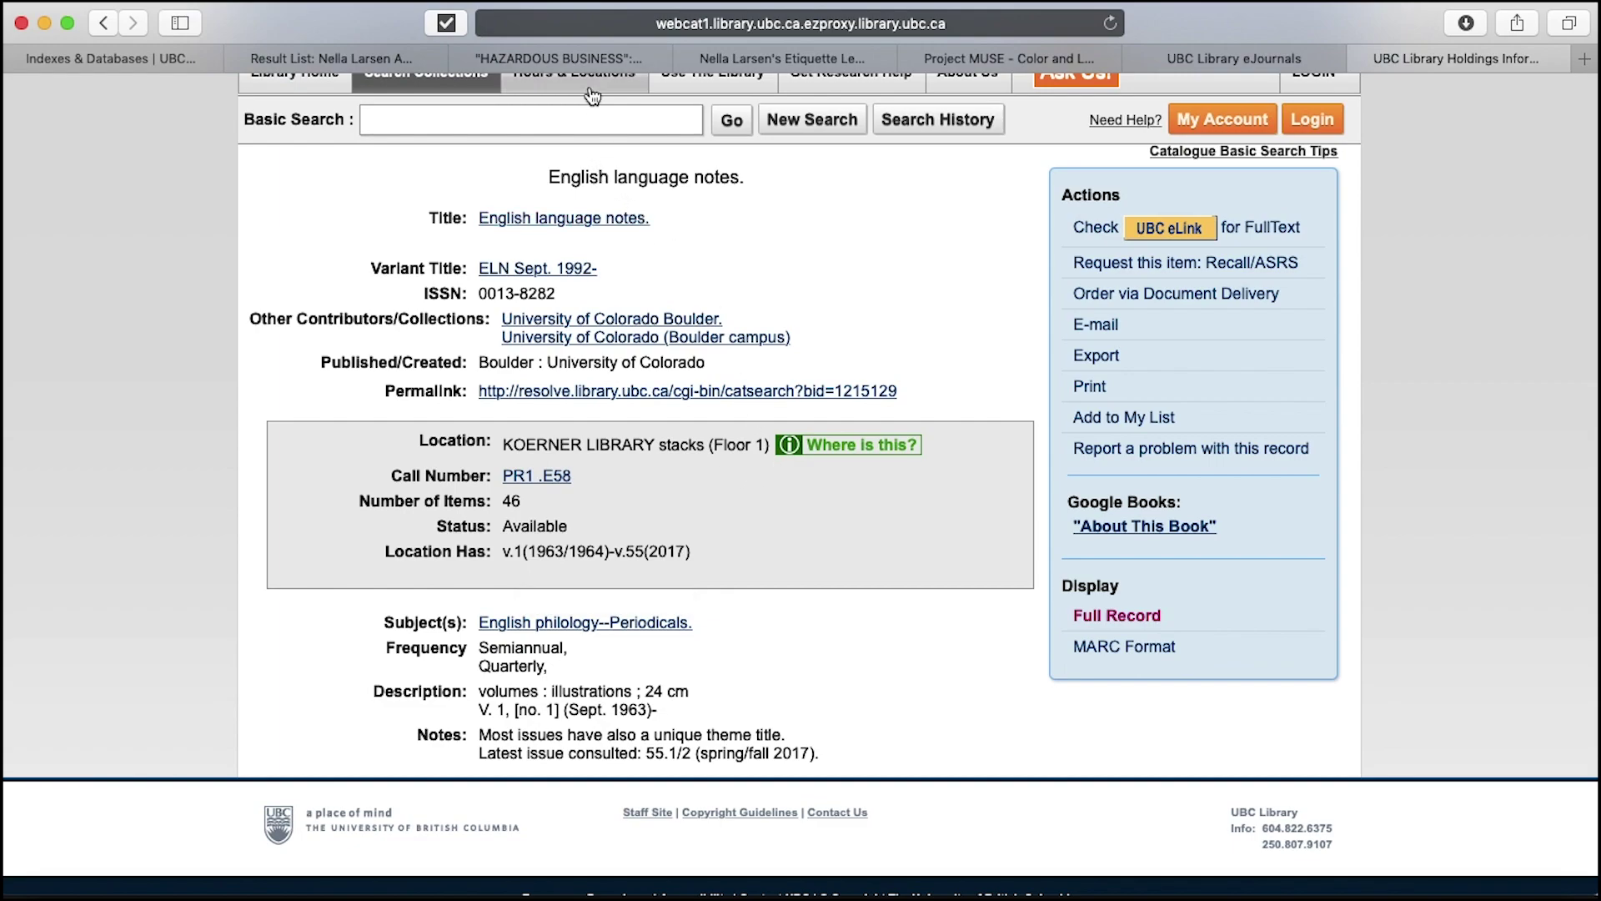
{"action": "left_click", "coordinate": [587, 58]}
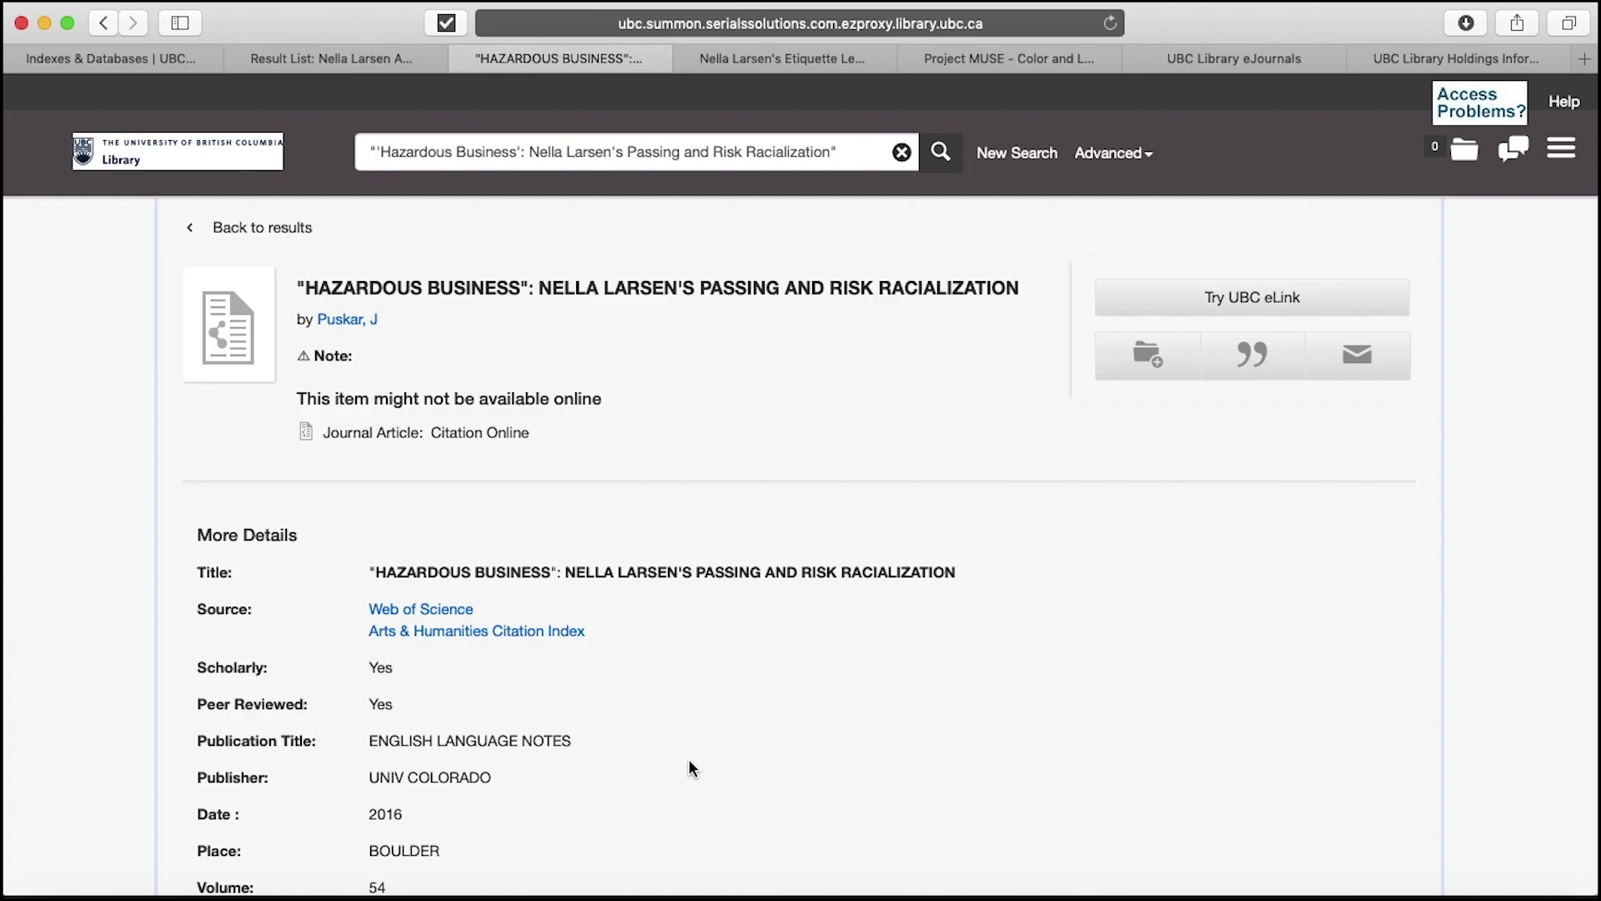
{"action": "scroll", "coordinate": [689, 763], "scroll_direction": "down", "scroll_amount": 5}
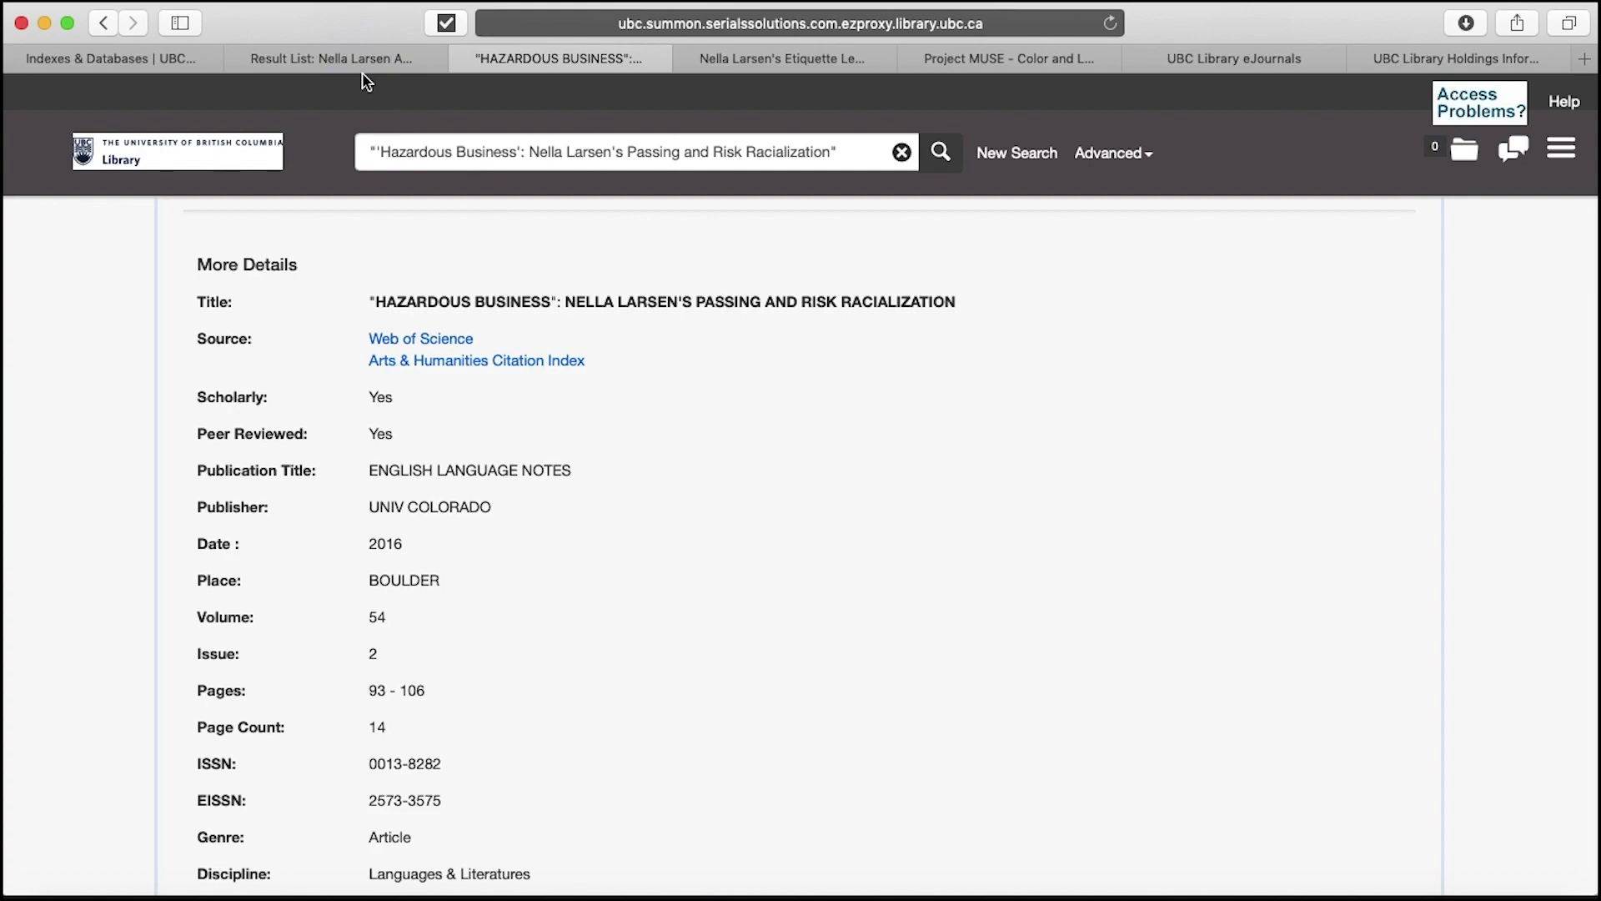
{"action": "left_click", "coordinate": [1401, 54]}
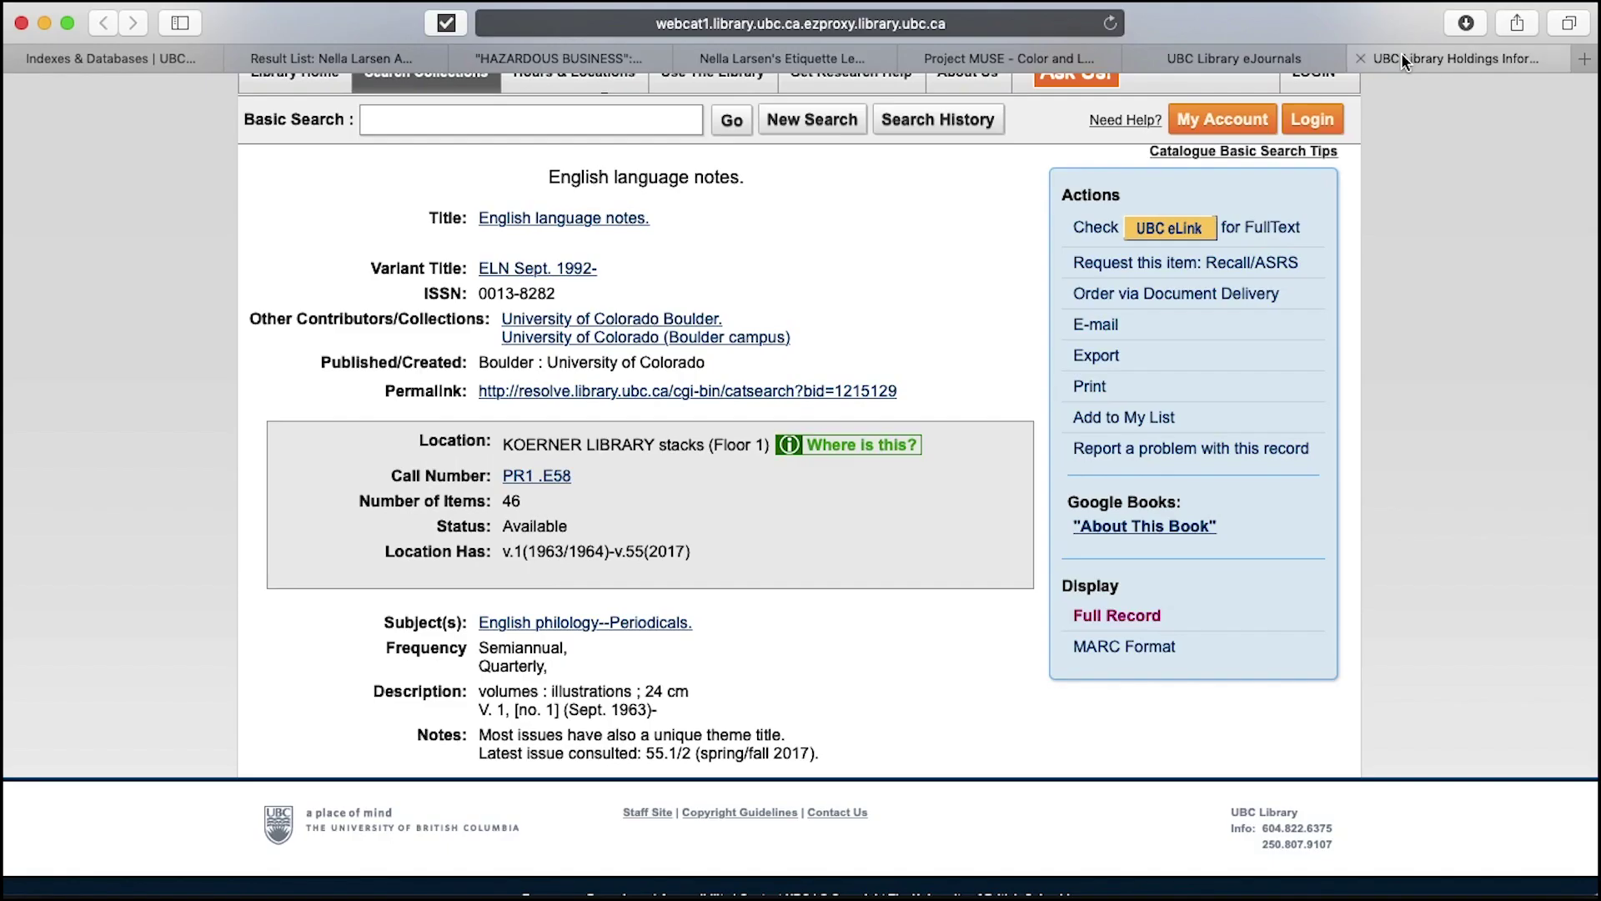